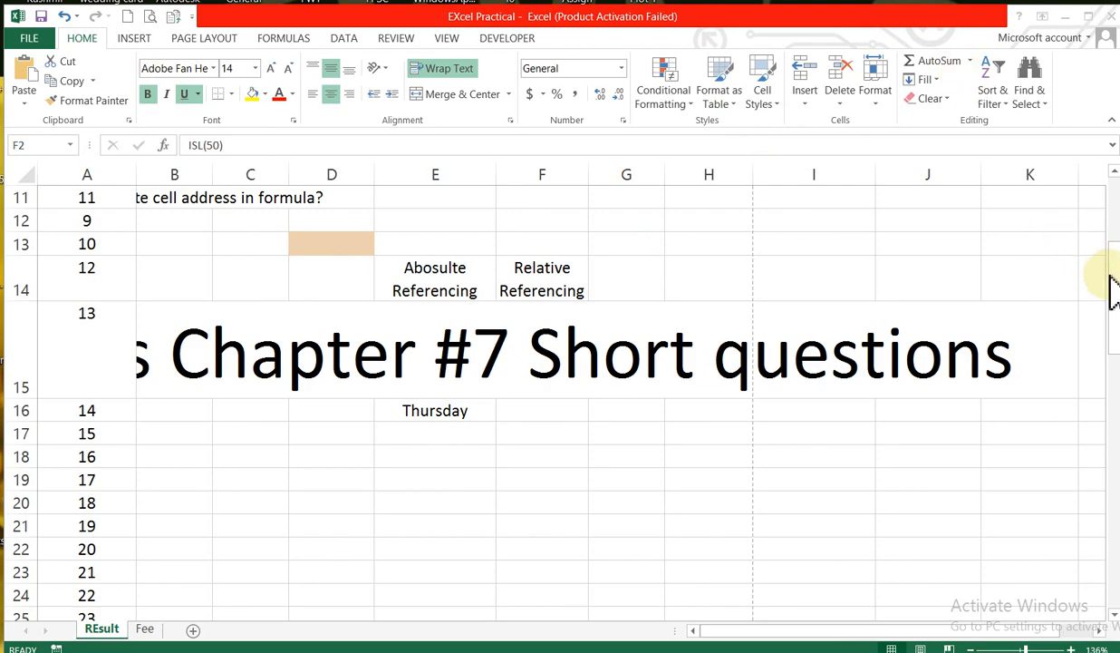
# Format the result range A1:K10 as a table with headers, using a dark orange table style
pyautogui.scroll(4, 1113, 243)
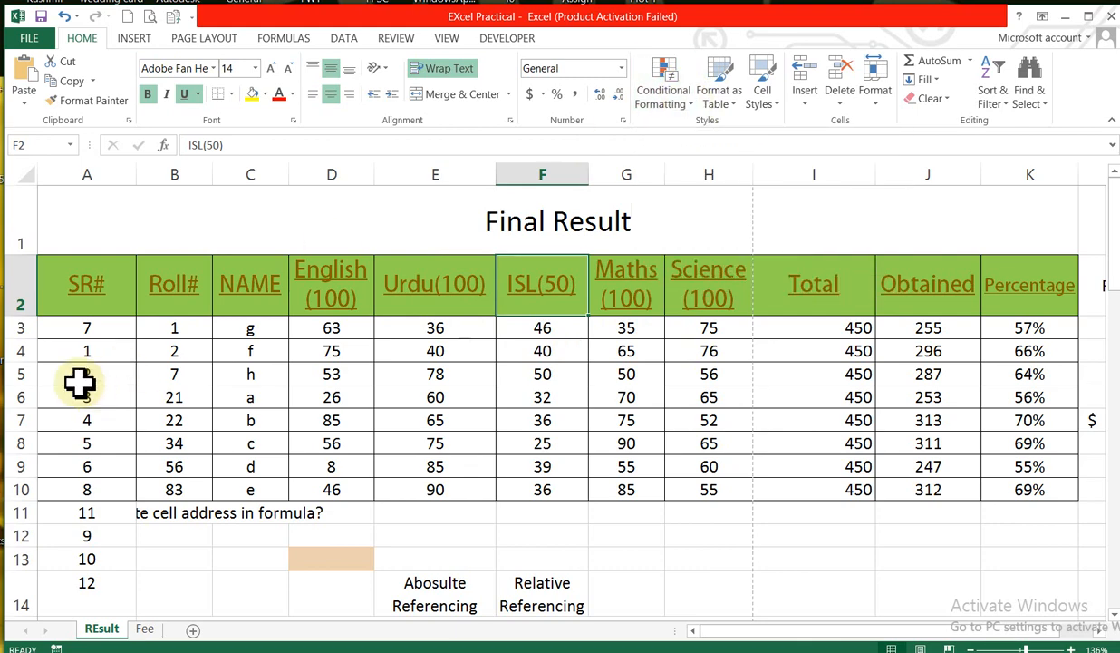
pyautogui.click(103, 234)
pyautogui.keyDown('shift'); pyautogui.click(387, 490); pyautogui.keyUp('shift')
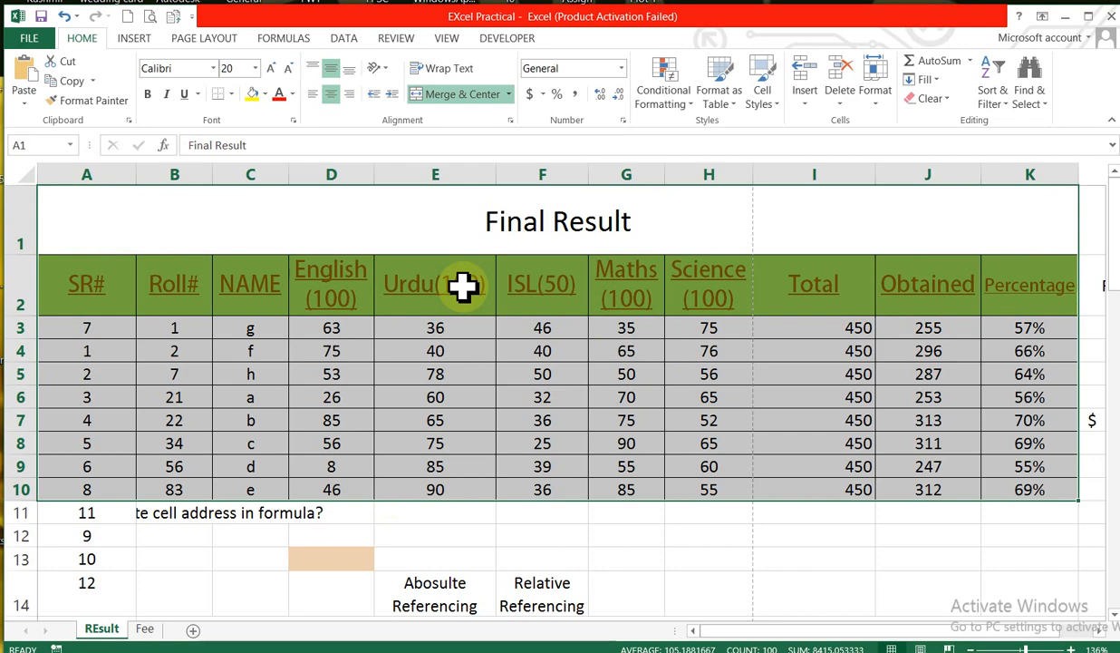
pyautogui.click(736, 103)
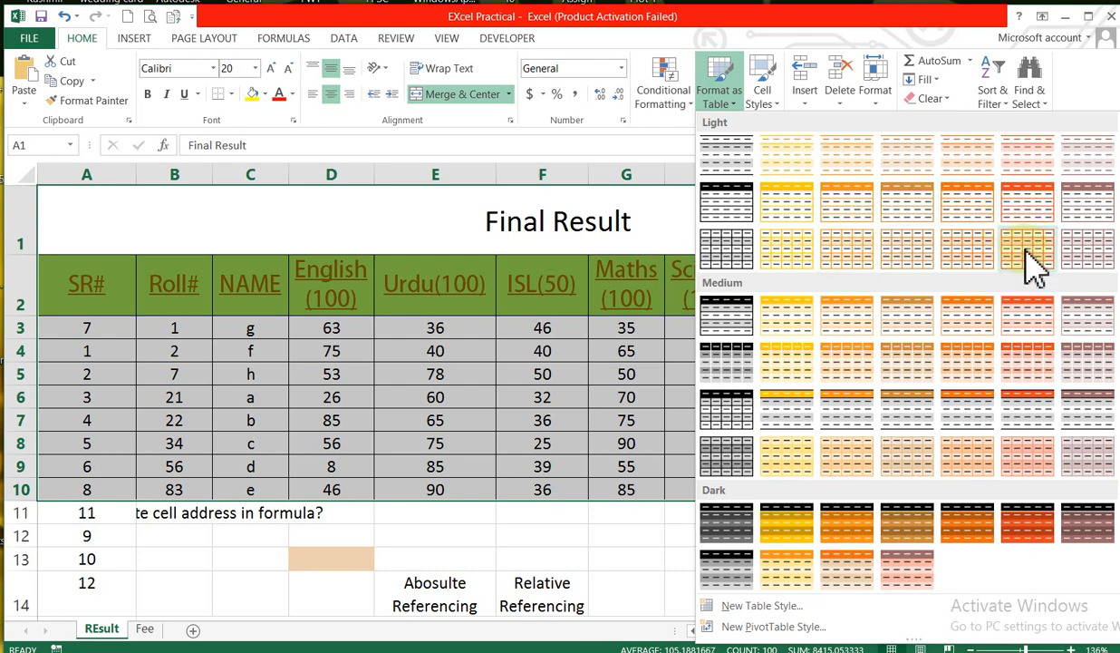
pyautogui.click(976, 542)
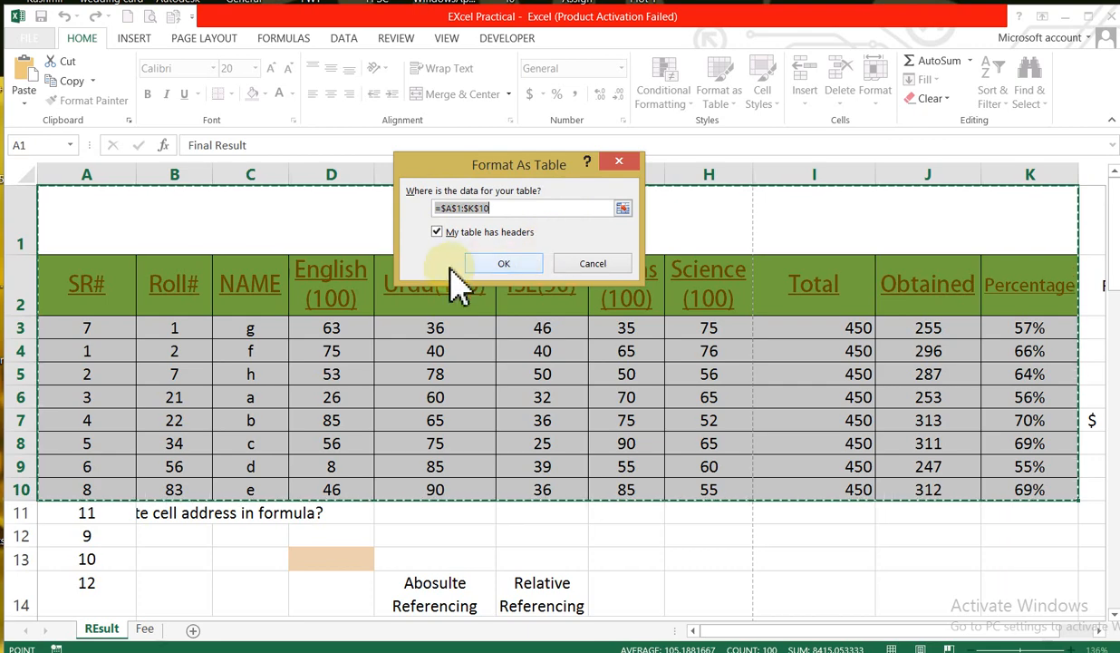
pyautogui.click(504, 263)
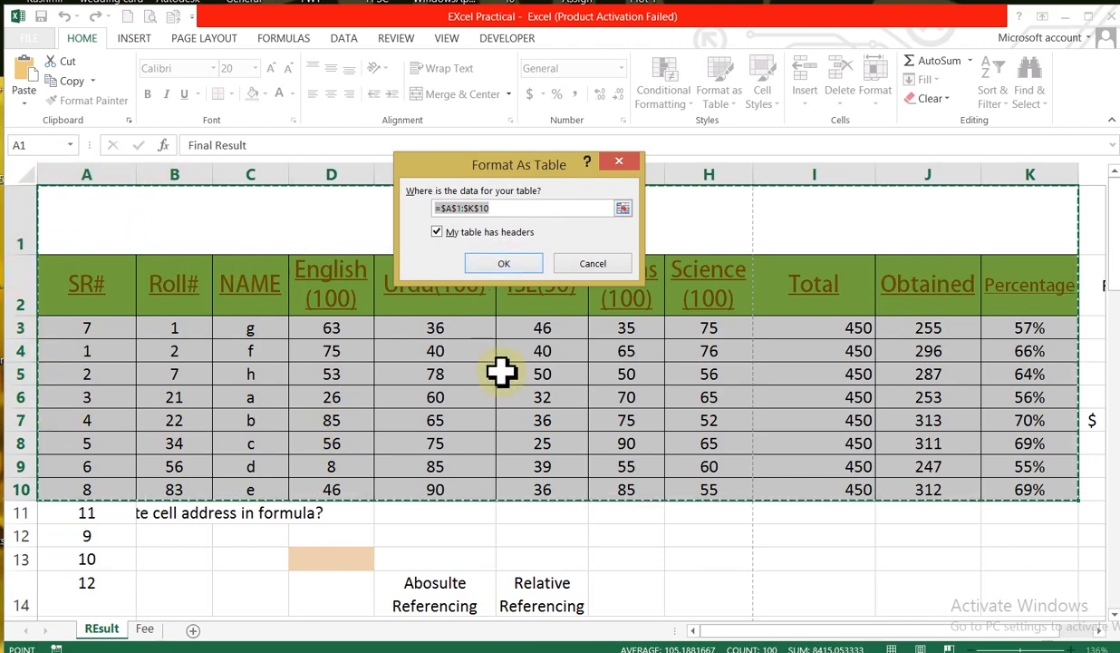
pyautogui.click(525, 264)
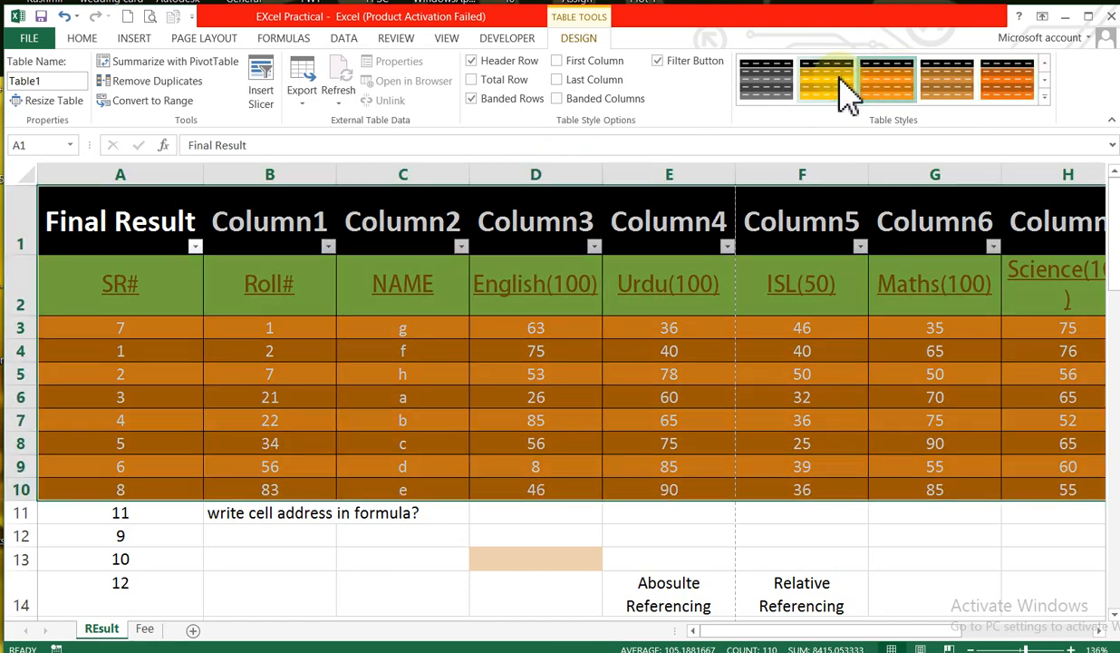
# Switch the table to the dark yellow style and preview other dark styles
pyautogui.click(841, 82)
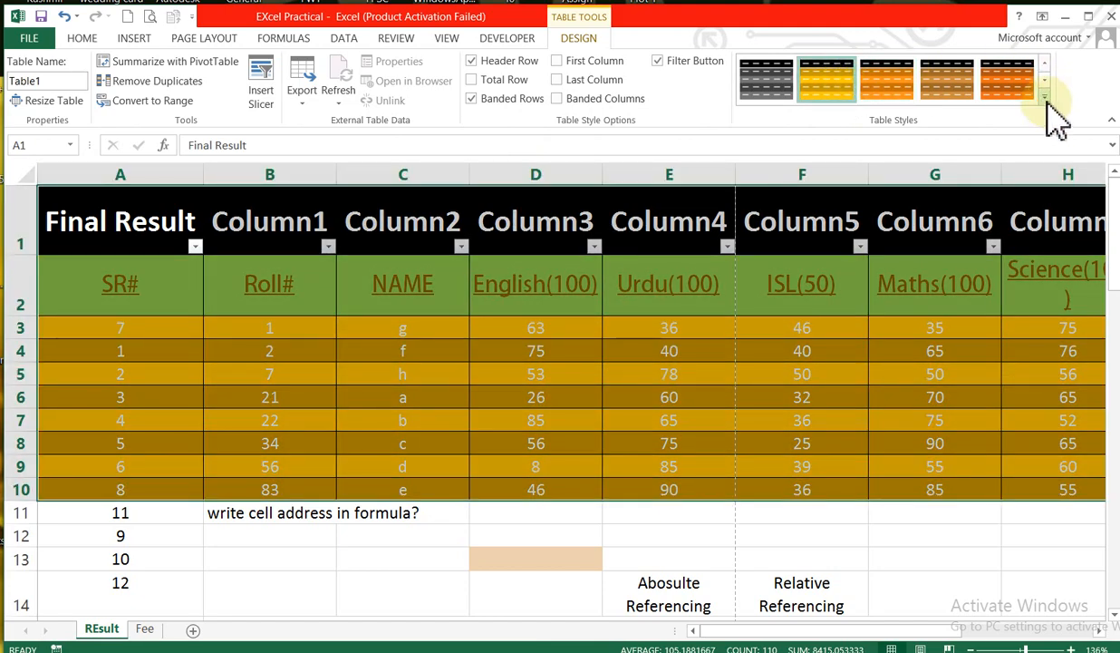
pyautogui.click(1046, 100)
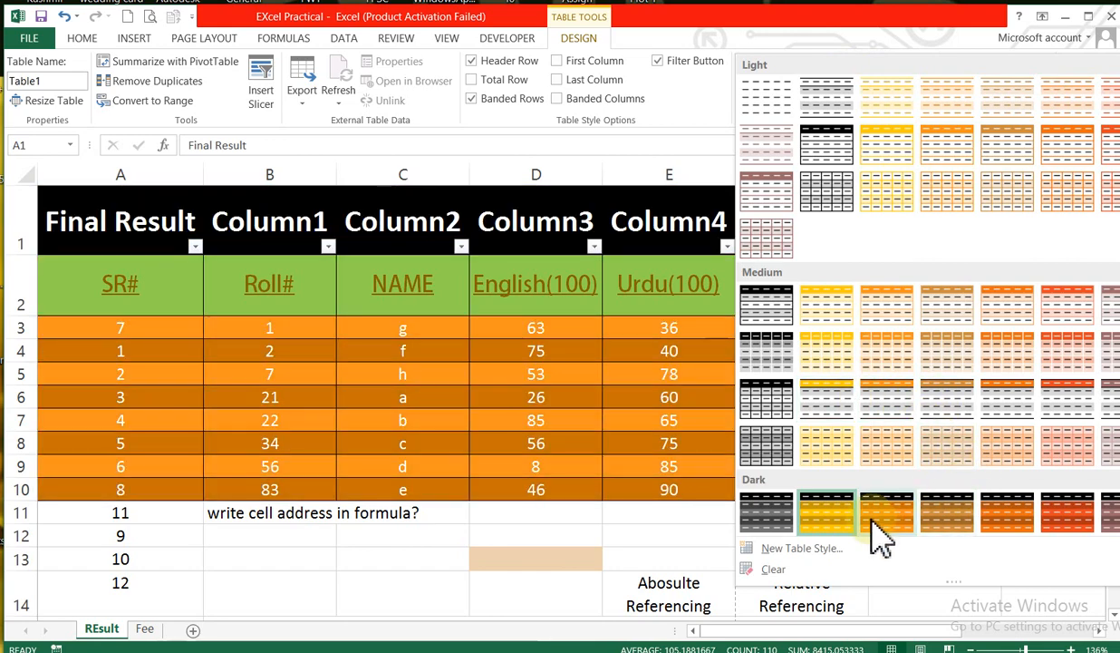
pyautogui.click(426, 385)
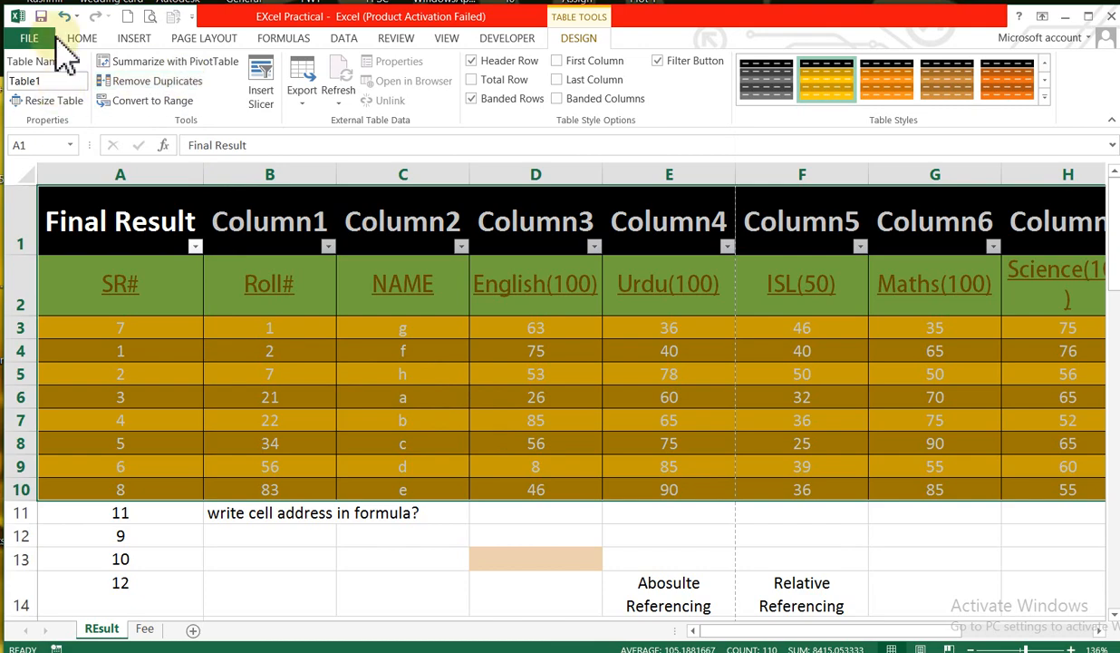
# Undo the table style change and the table formatting of the result range
pyautogui.click(62, 16)
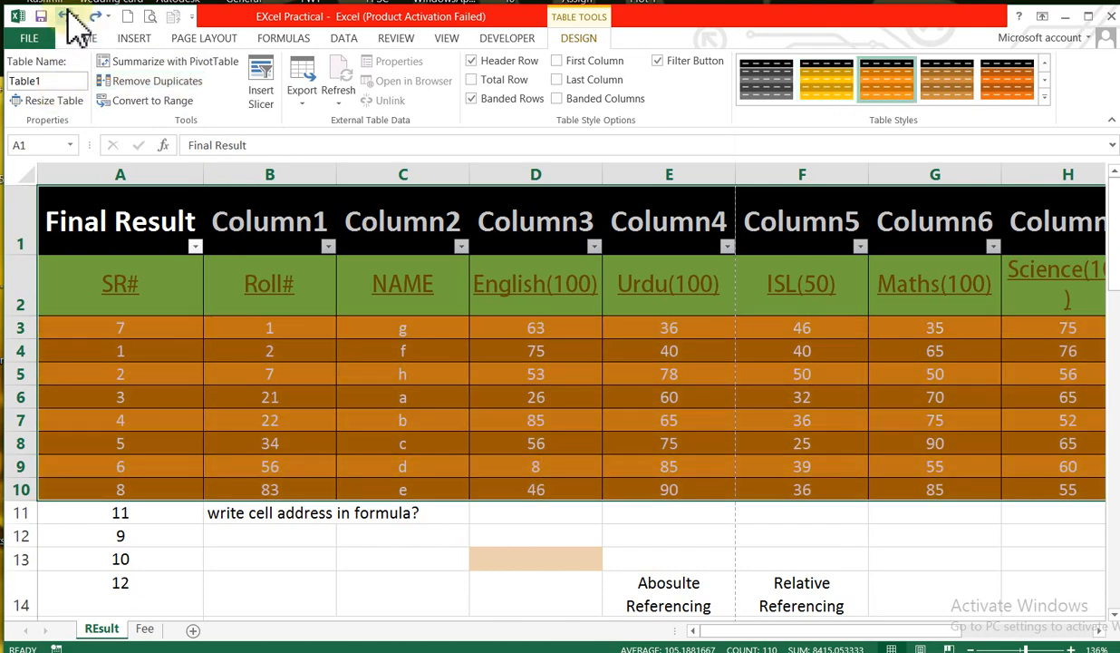
pyautogui.click(65, 17)
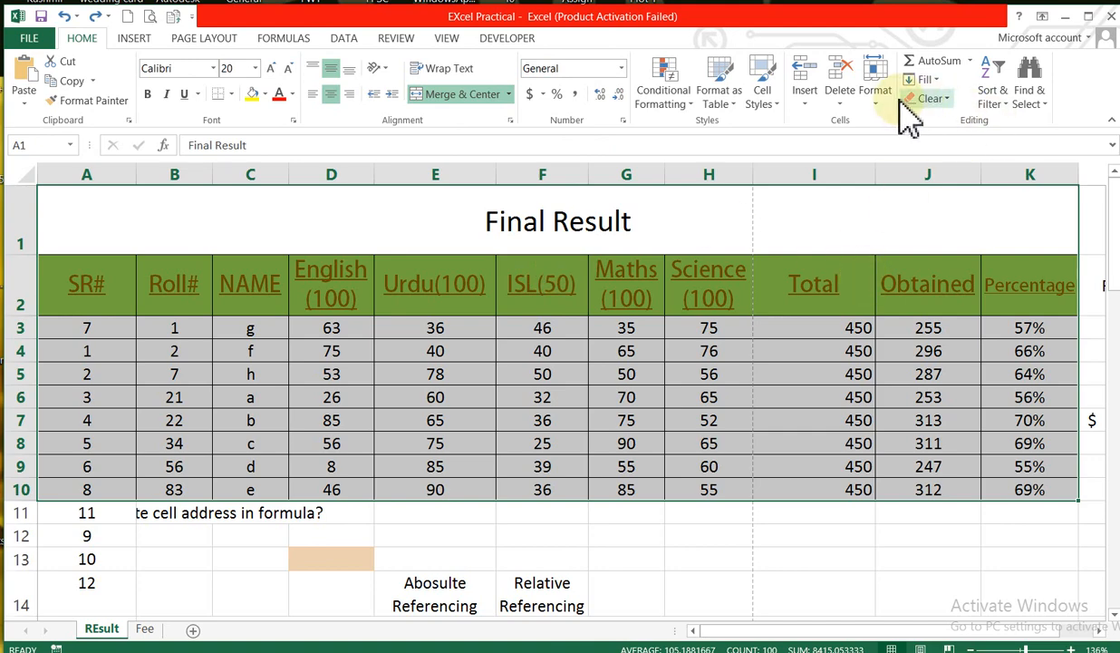
# Format A1:K10 as a table without its own headers, using the light style with a black header row
pyautogui.click(738, 105)
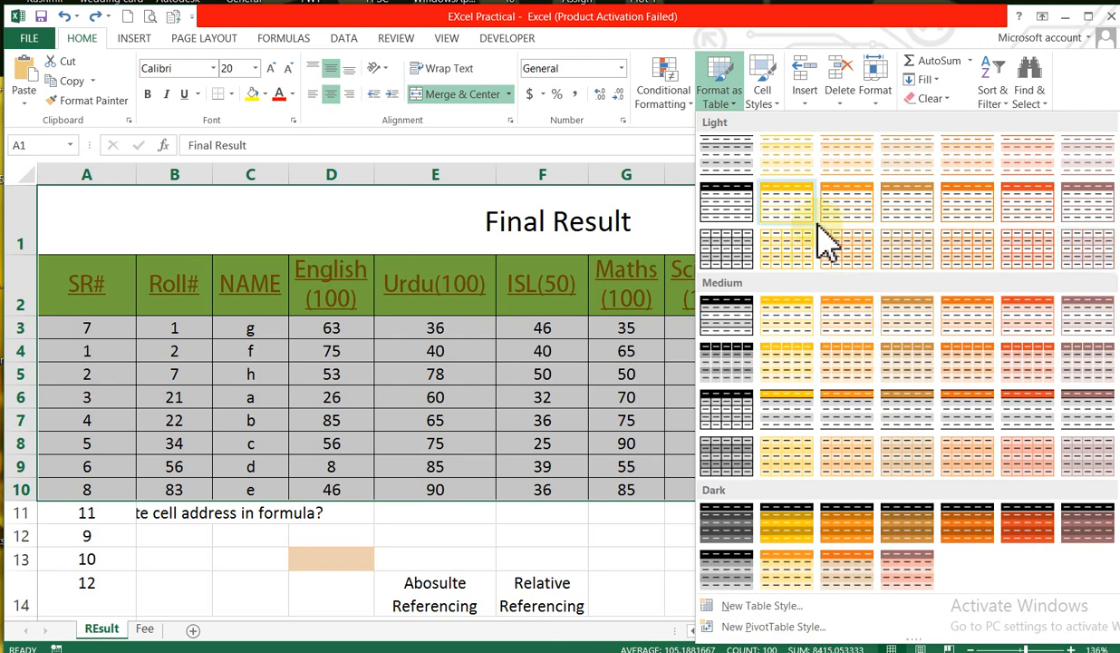
pyautogui.click(725, 201)
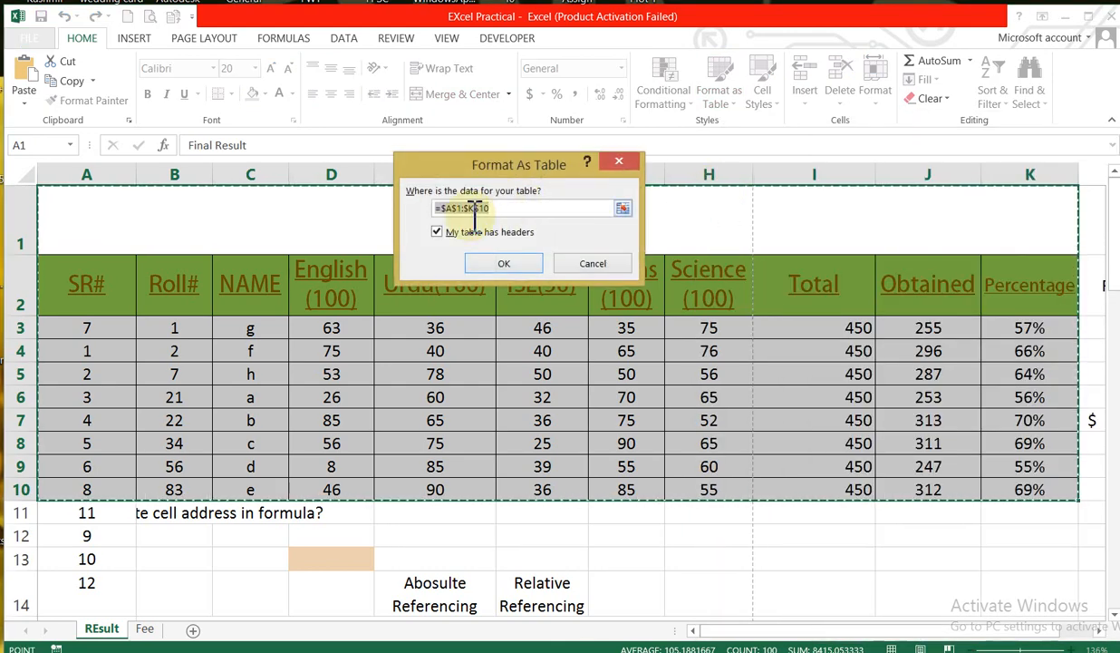
pyautogui.click(437, 232)
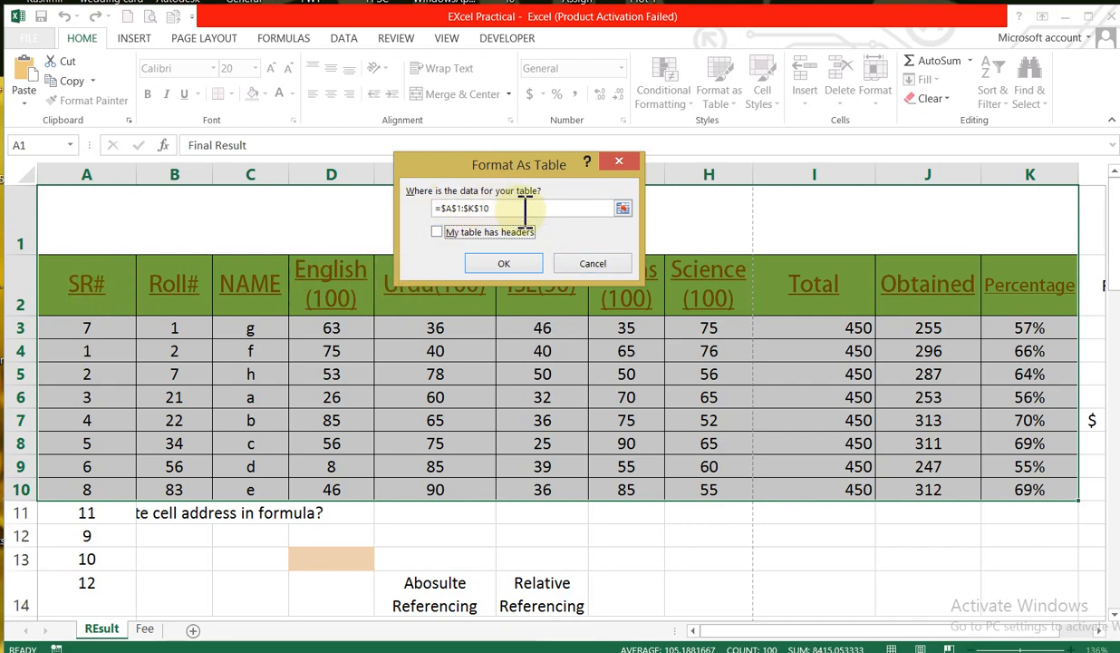
pyautogui.click(503, 264)
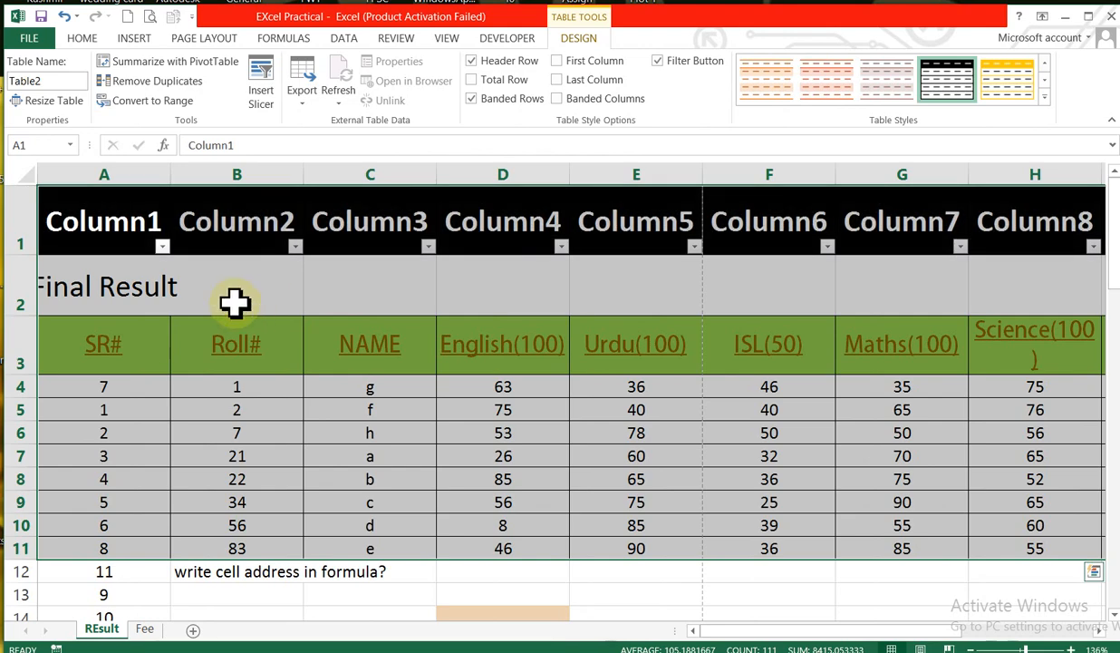
# Hide row 1, which holds the generic column headers of the new table
pyautogui.click(162, 245)
pyautogui.click(164, 245)
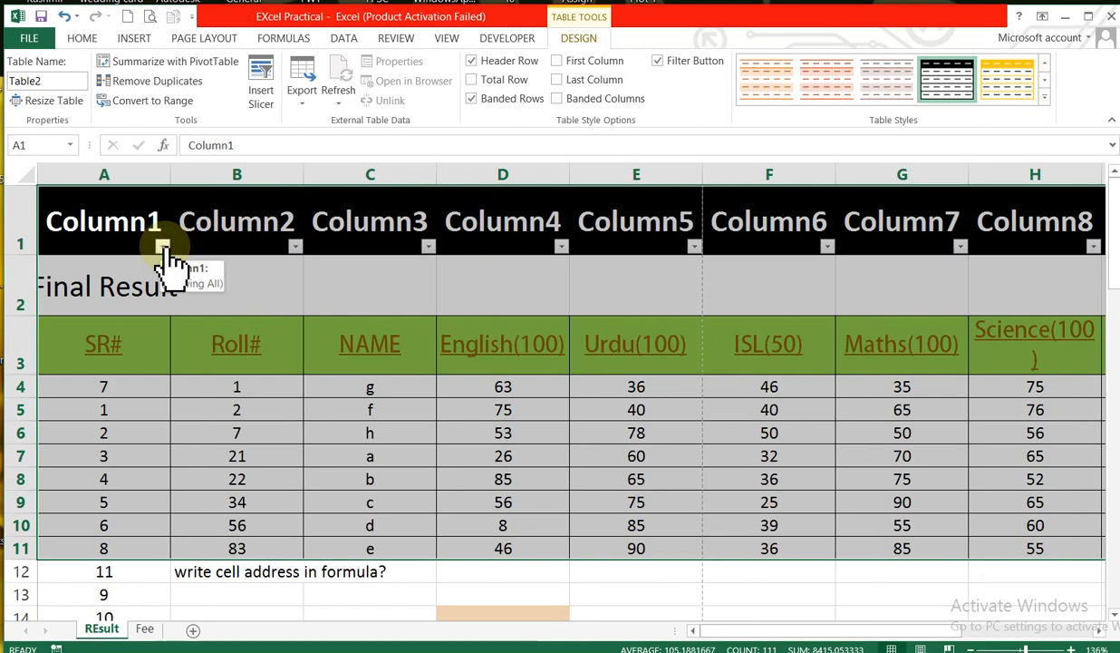
pyautogui.click(6, 222)
pyautogui.rightClick(9, 226)
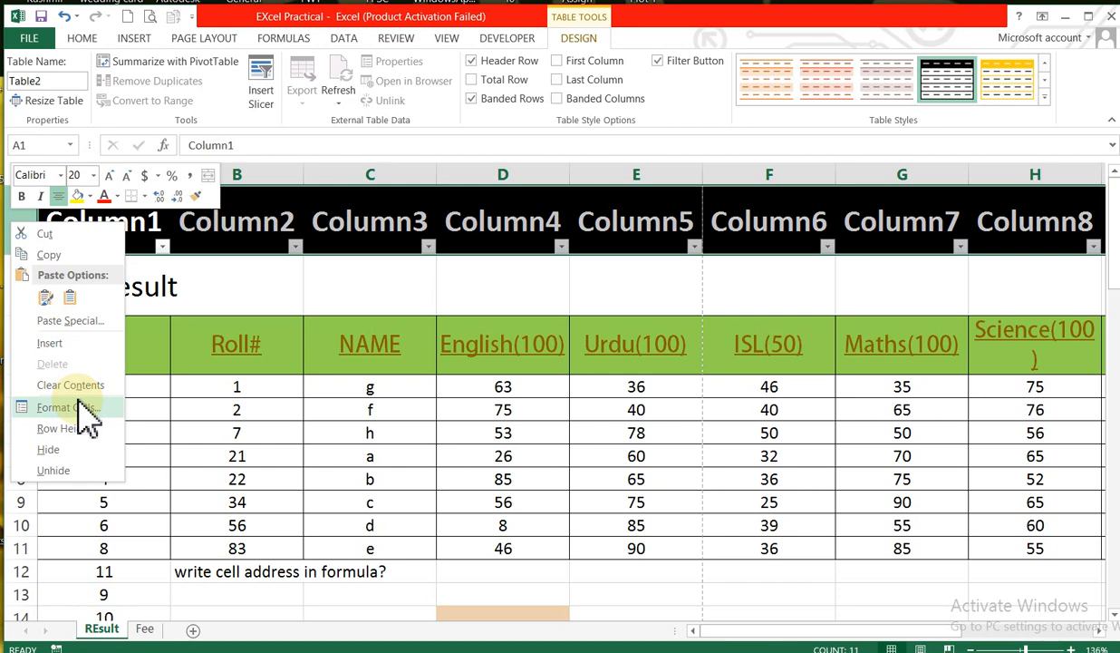
pyautogui.click(68, 468)
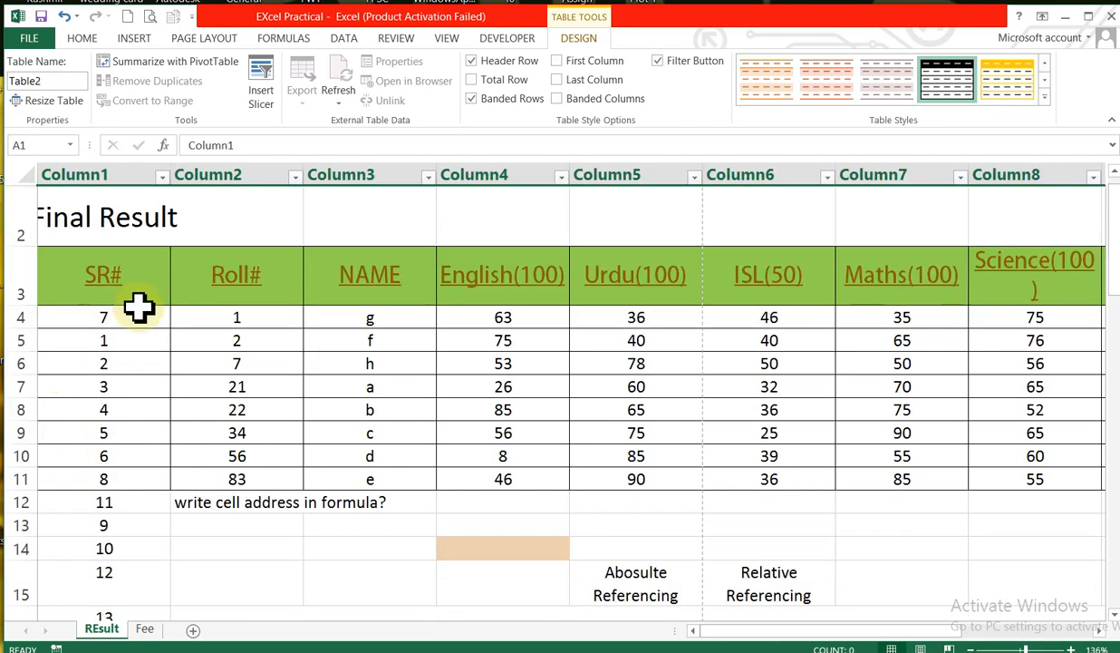
# Apply the light table style with a yellow header row to the result table
pyautogui.click(41, 168)
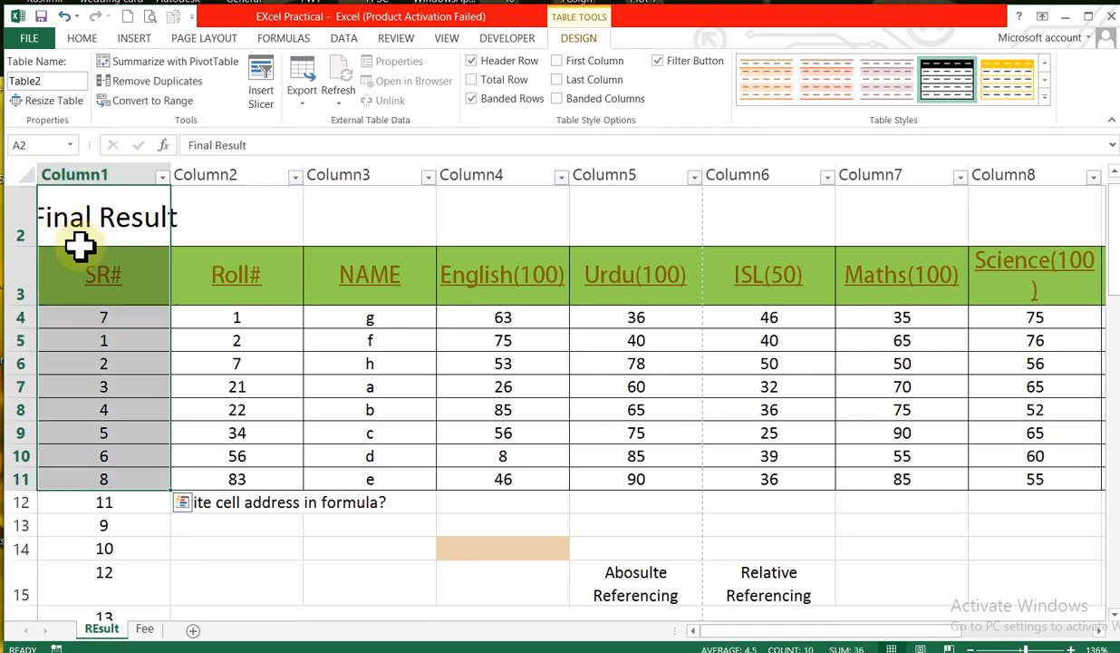
pyautogui.click(225, 220)
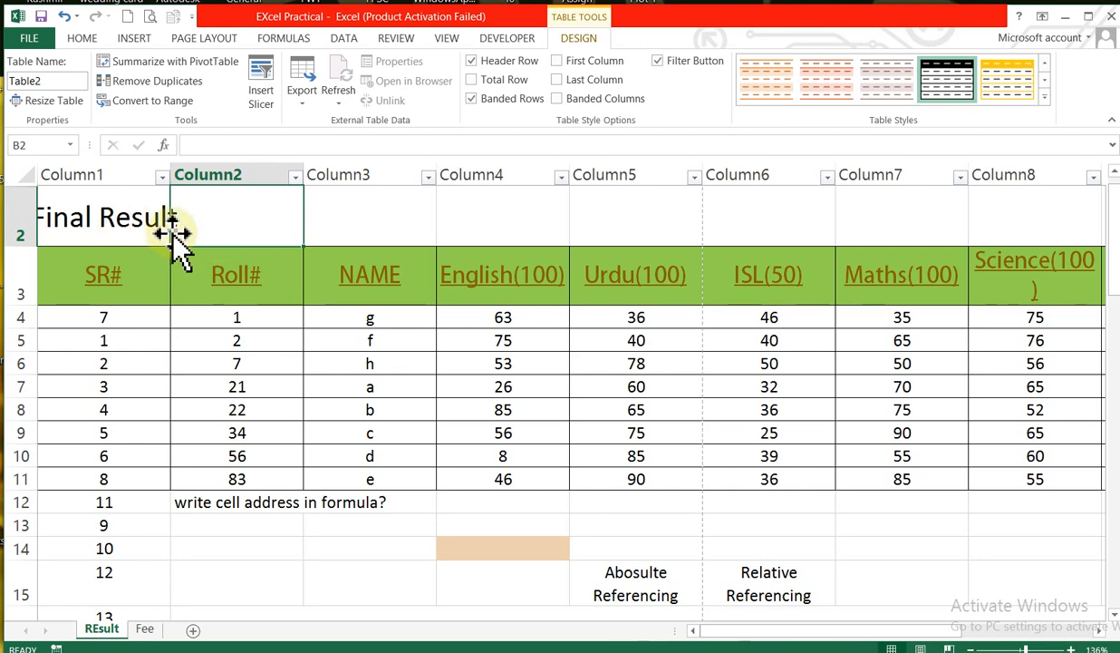
pyautogui.click(489, 335)
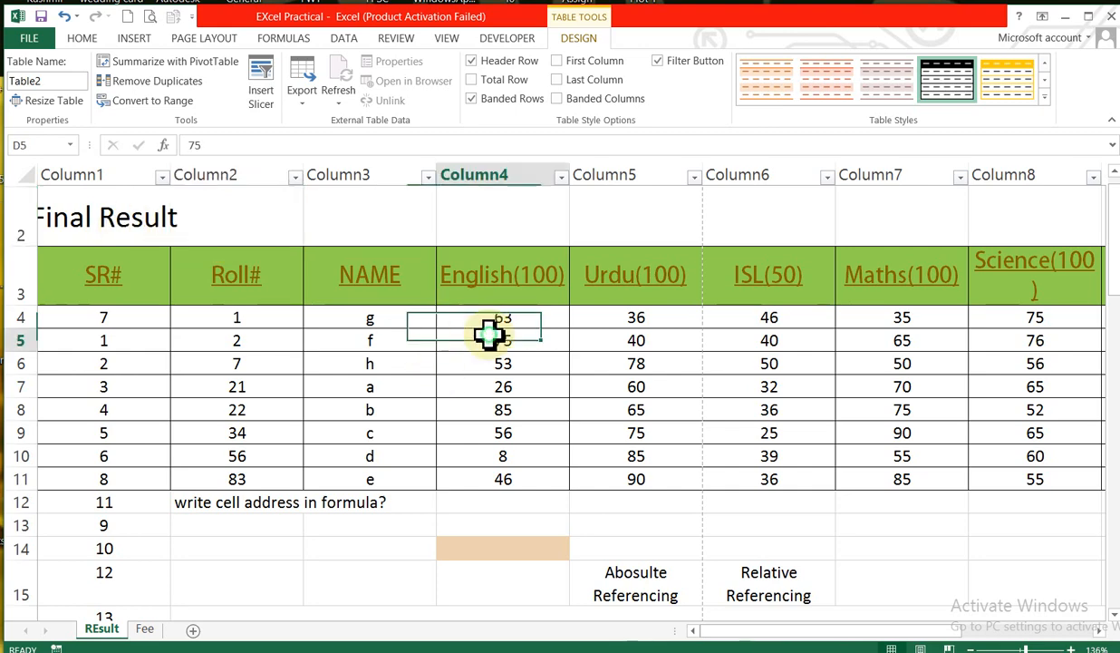
pyautogui.click(109, 214)
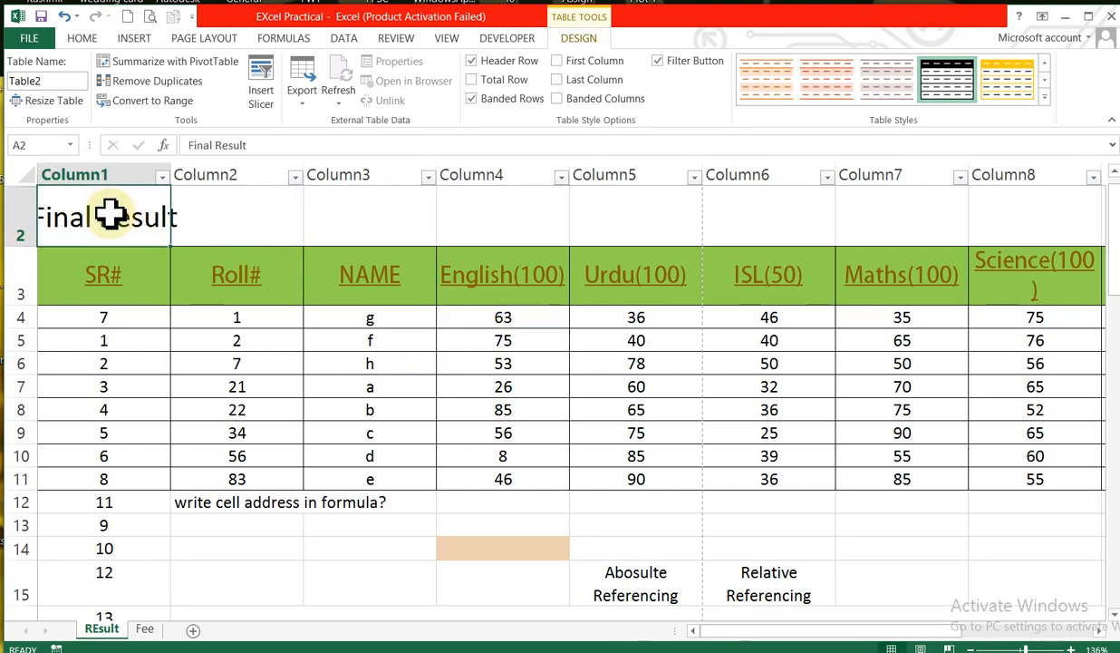
pyautogui.moveTo(109, 215); pyautogui.dragTo(910, 226)
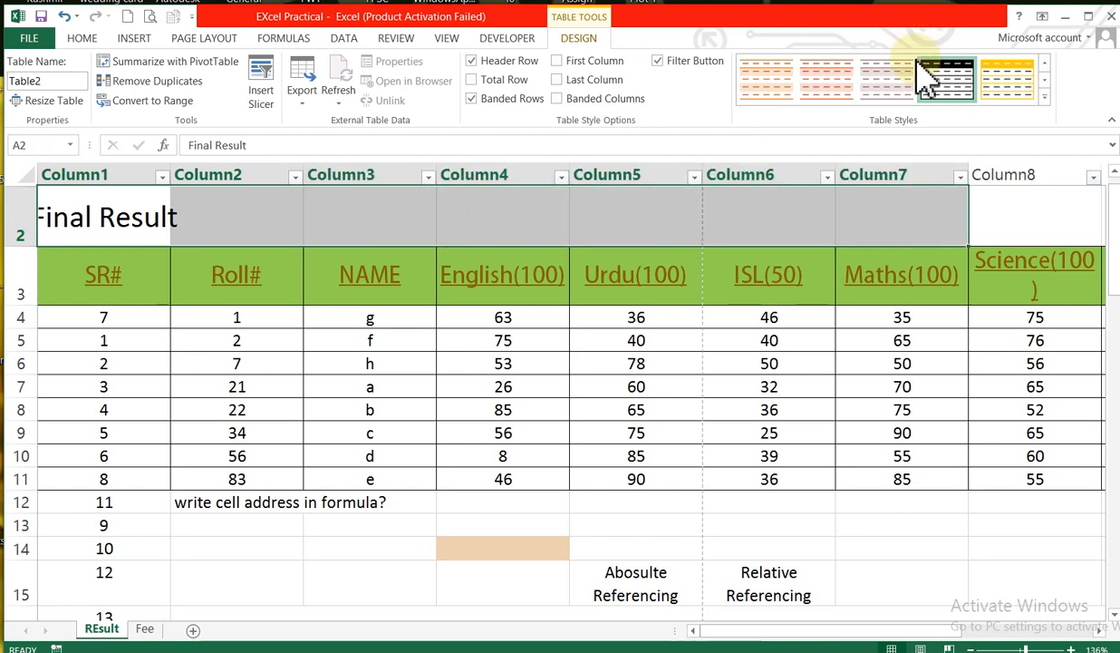
pyautogui.click(890, 86)
pyautogui.click(1004, 82)
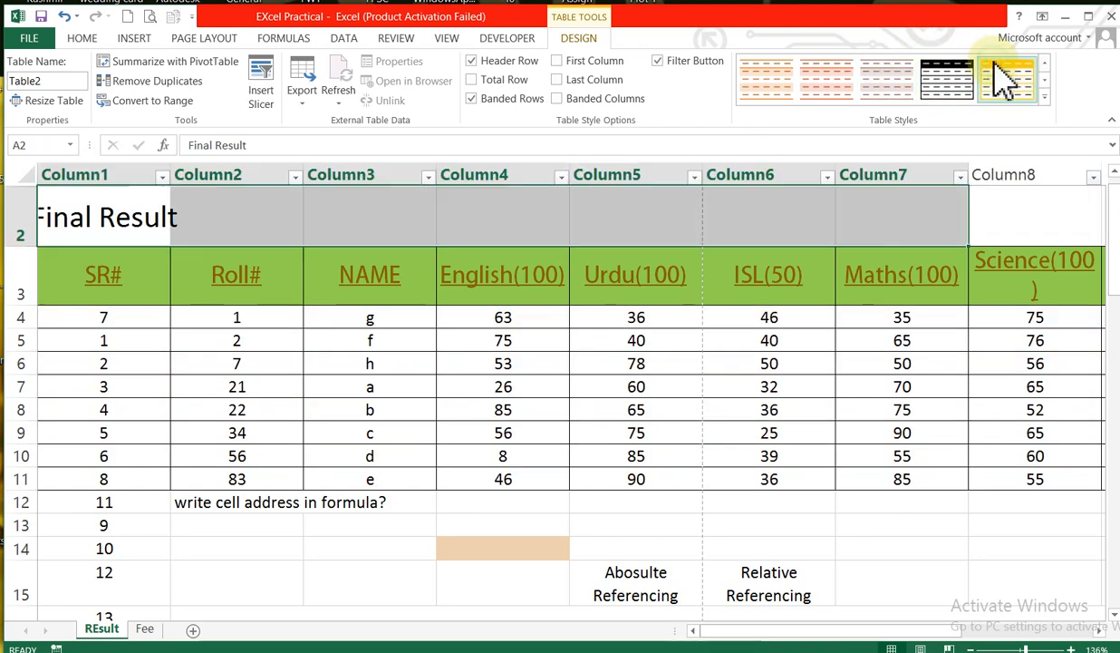
pyautogui.click(378, 287)
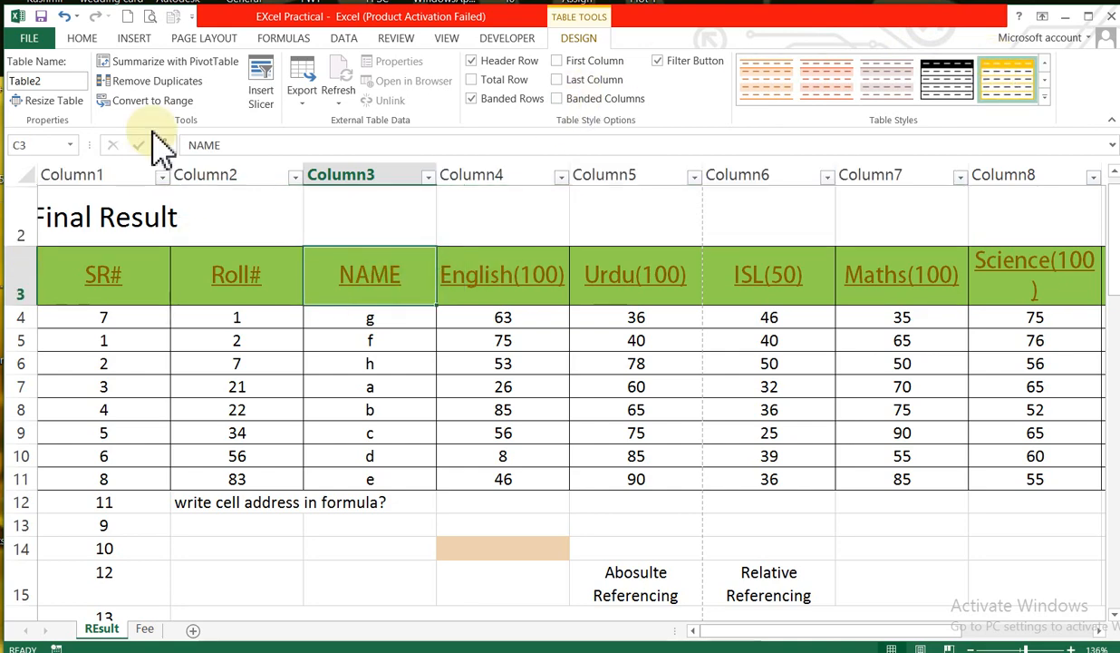
# Undo the style change, the hiding of row 1 and the table formatting of the result range
pyautogui.click(84, 40)
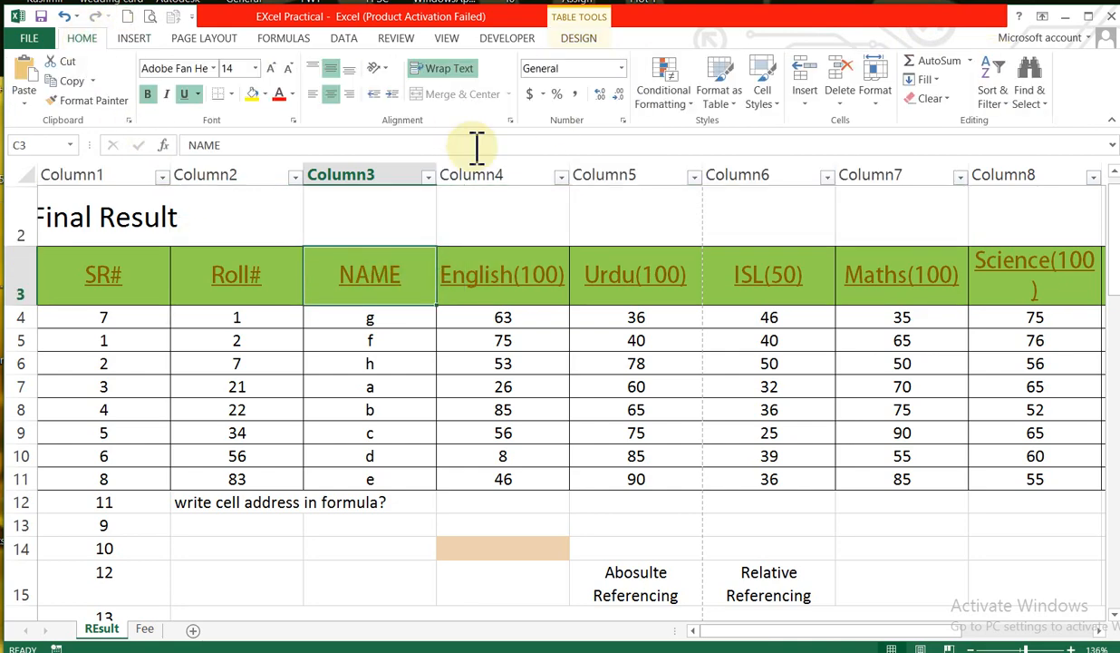
pyautogui.click(730, 99)
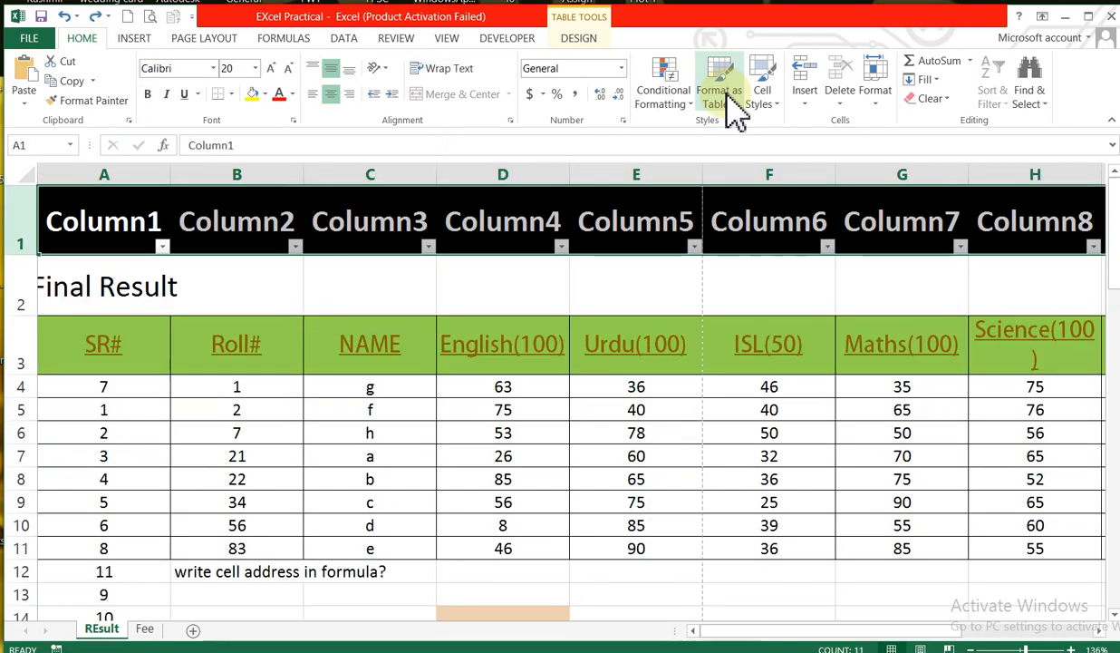
pyautogui.hotkey('ctrl', 'z')
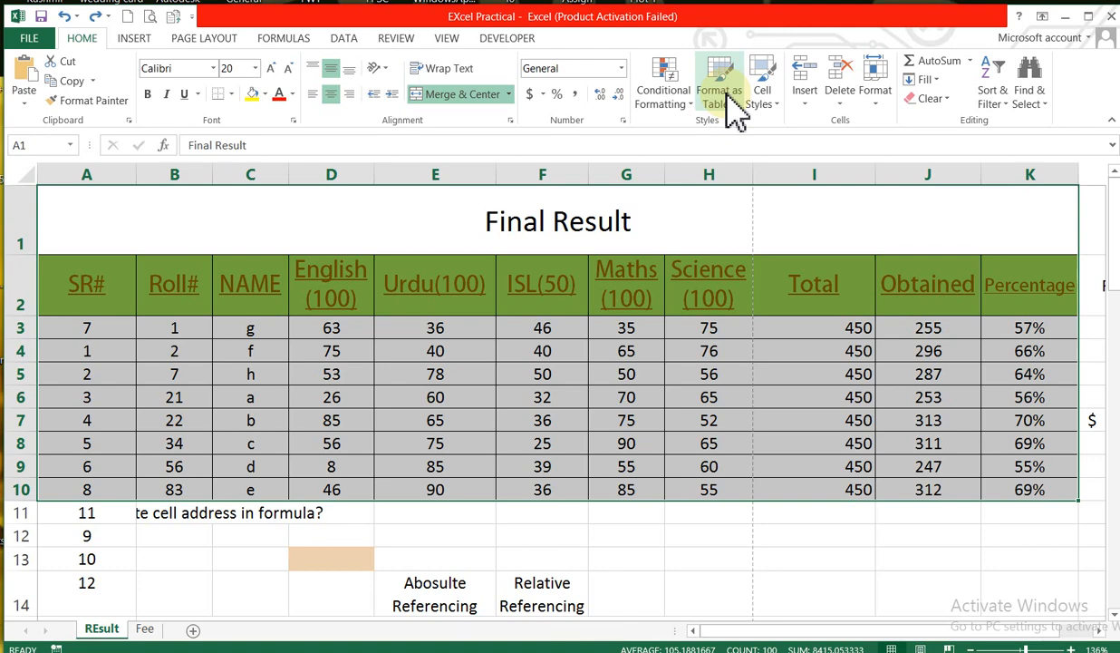
pyautogui.click(774, 109)
pyautogui.click(521, 395)
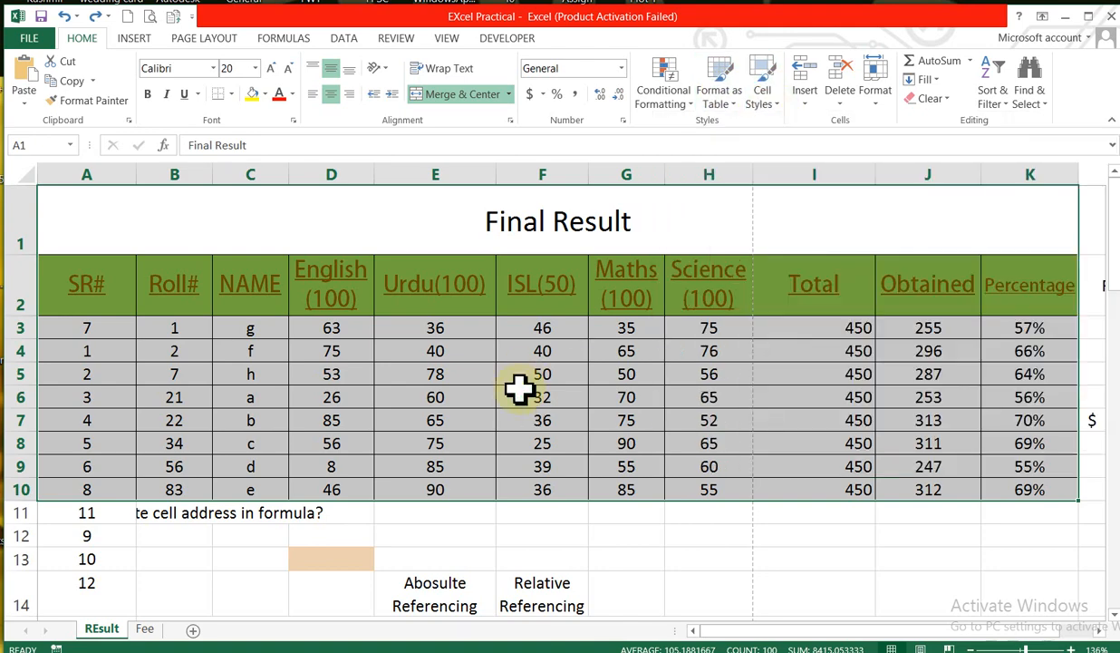
pyautogui.click(520, 391)
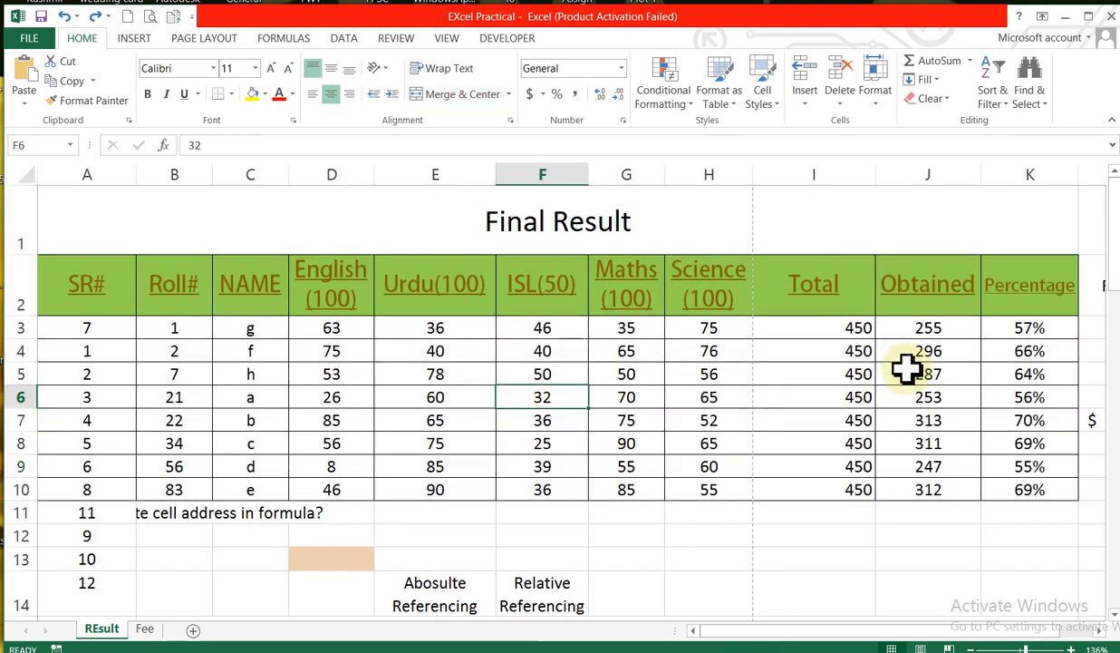
pyautogui.click(714, 319)
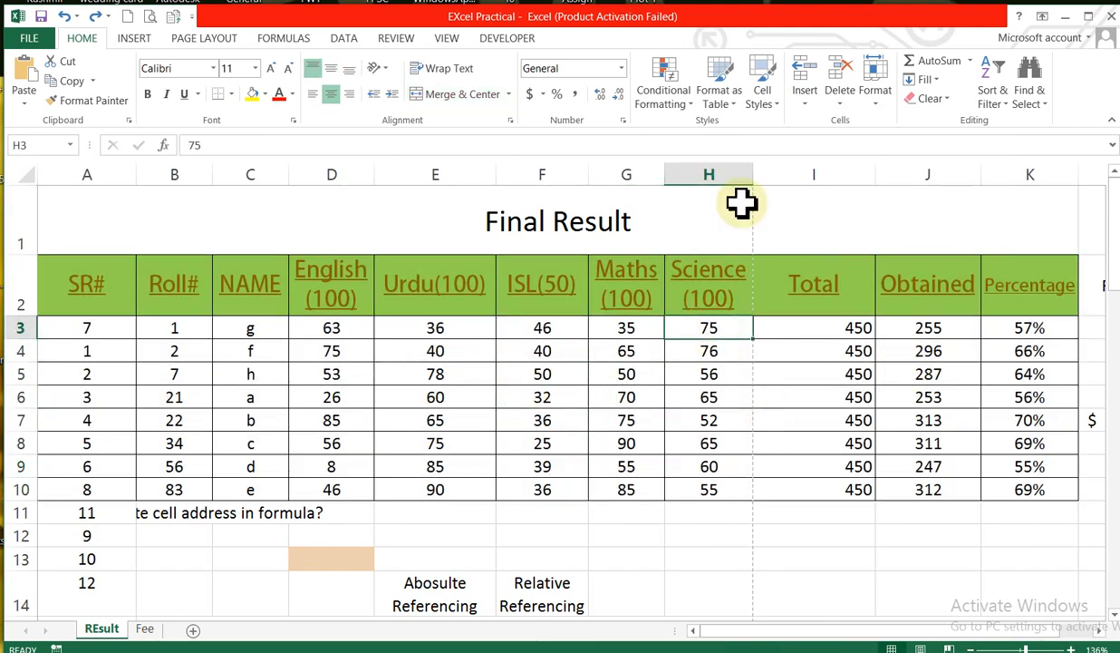
pyautogui.click(761, 95)
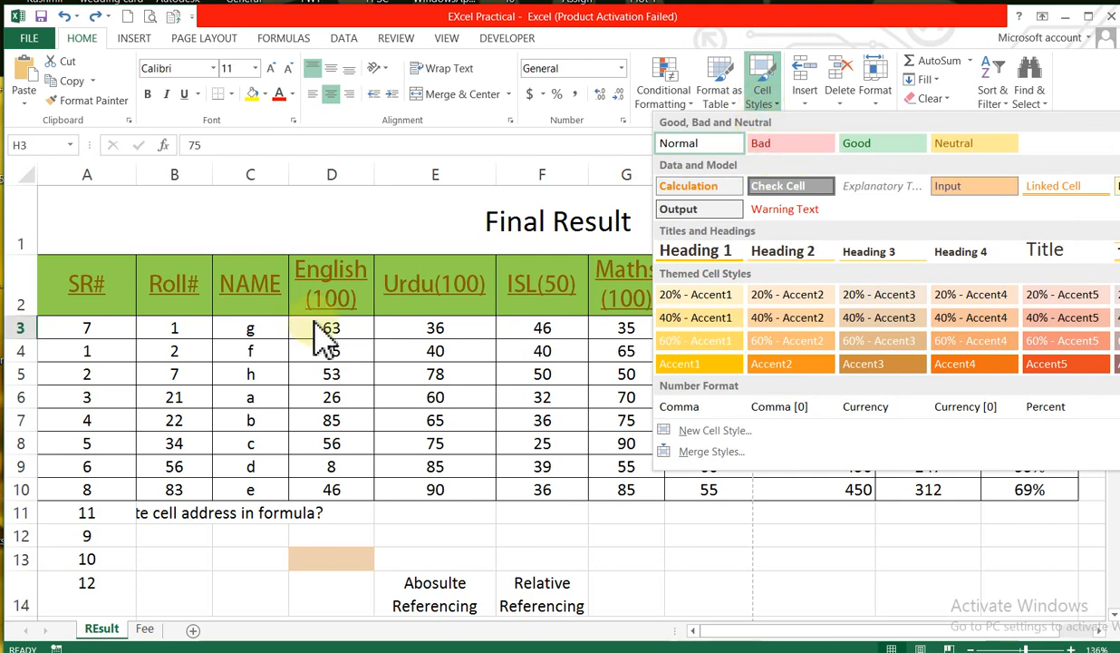
pyautogui.click(337, 347)
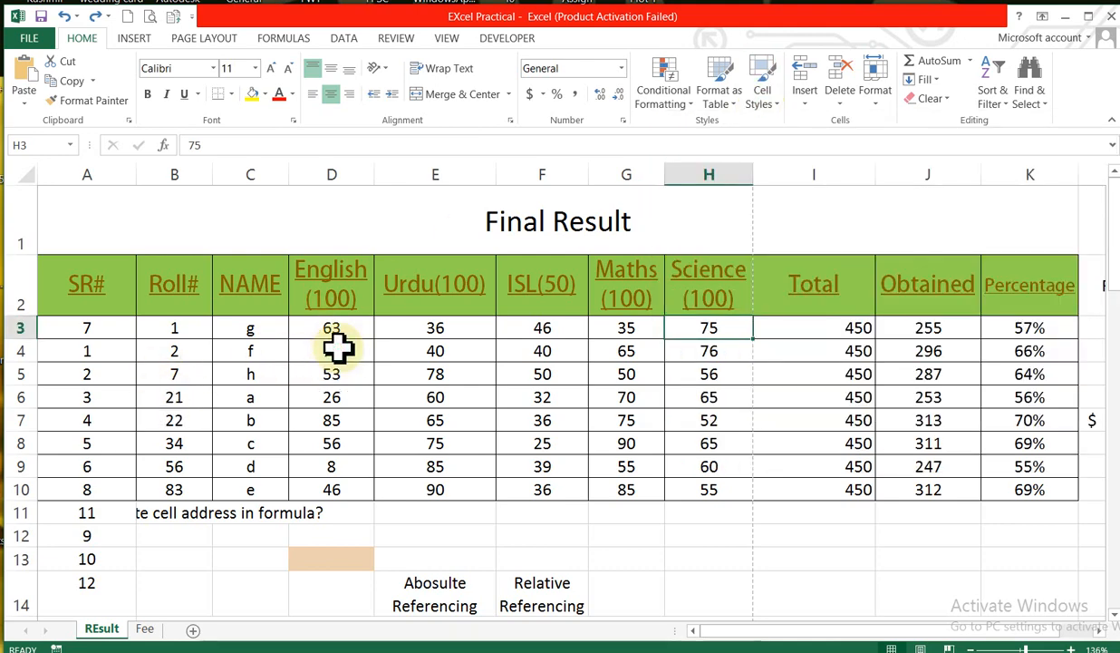
# Apply the Normal cell style to cell D4 and centre its value horizontally
pyautogui.click(335, 347)
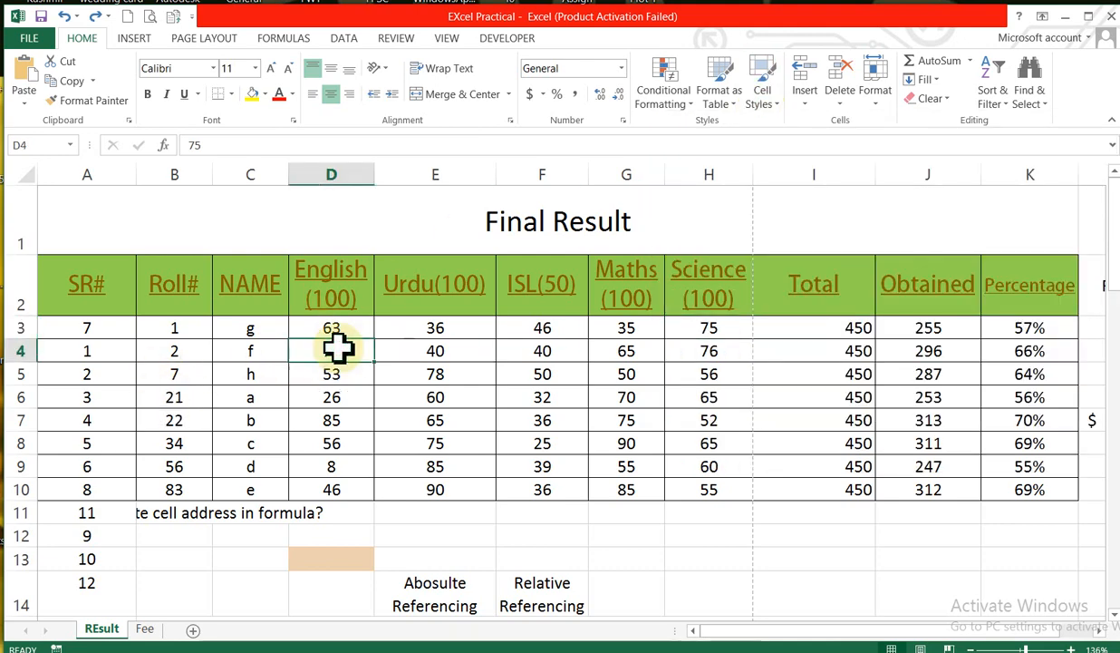
pyautogui.click(763, 98)
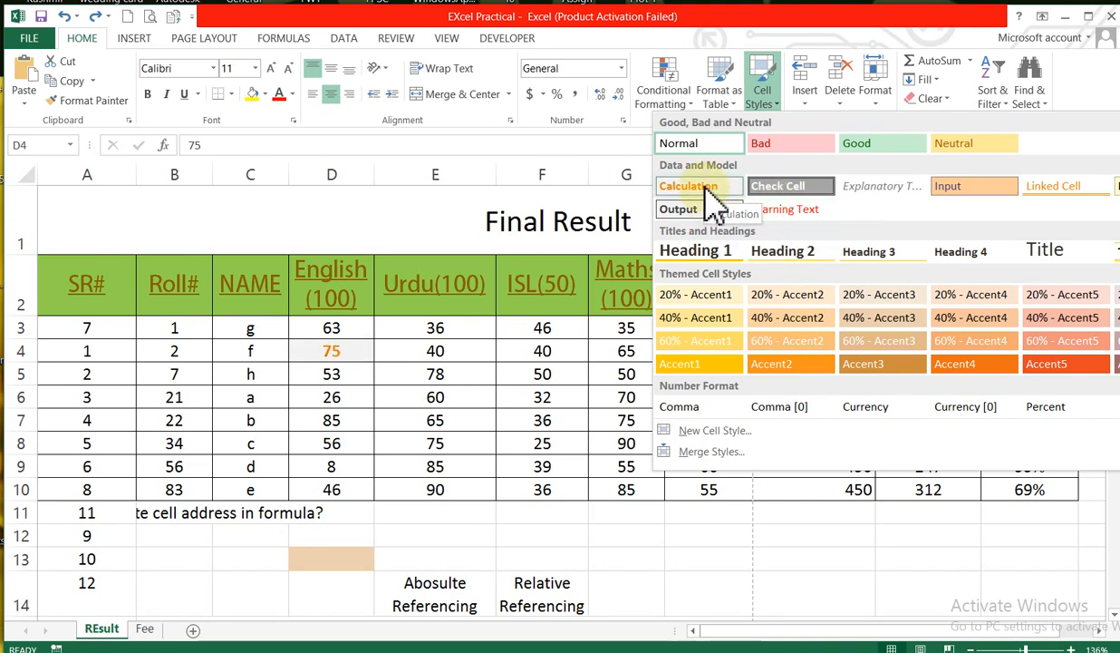
pyautogui.click(718, 145)
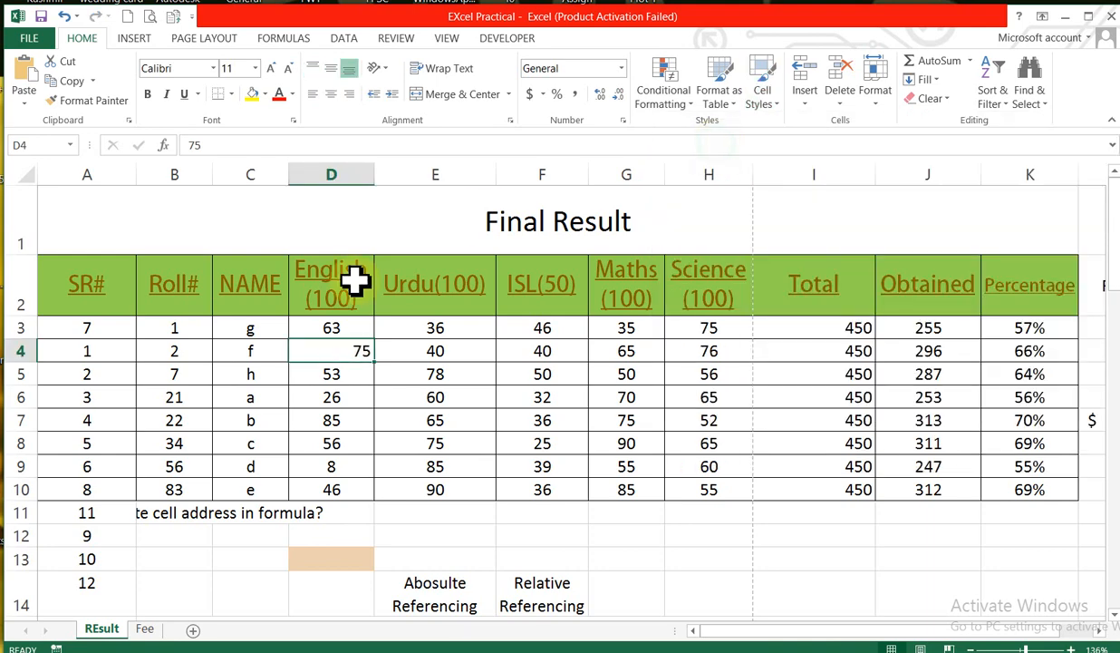
pyautogui.click(337, 94)
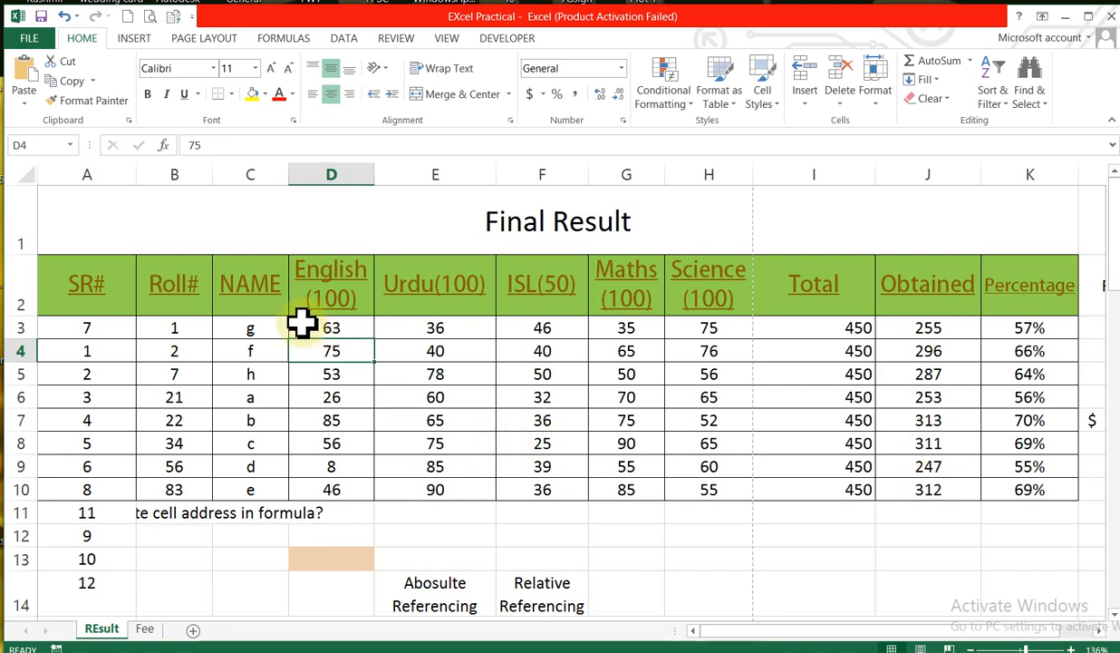
# Highlight marks less than 40 in D3:H10 with Light Red Fill with Dark Red Text using conditional formatting
pyautogui.moveTo(322, 324); pyautogui.dragTo(713, 490)
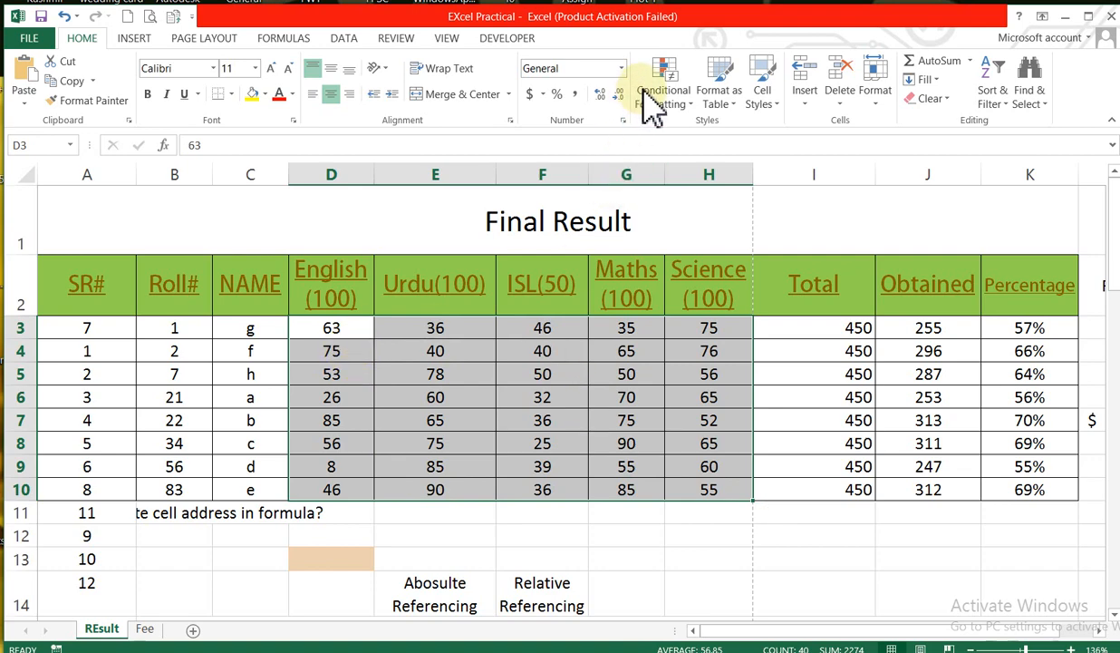
pyautogui.click(687, 102)
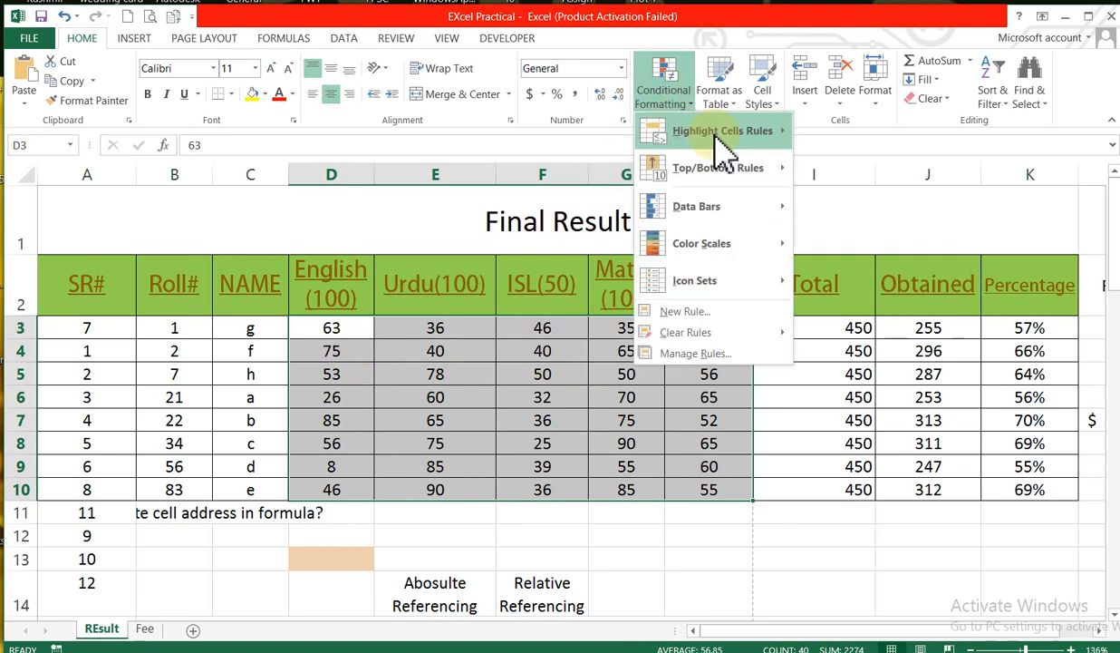
pyautogui.moveTo(716, 137)
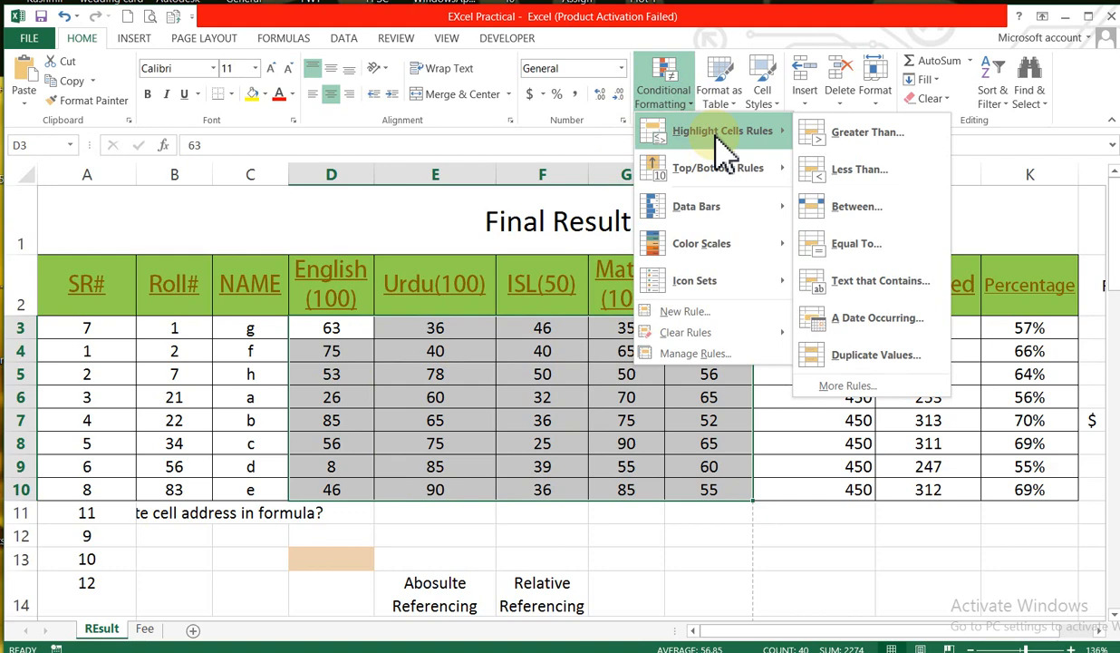
pyautogui.moveTo(732, 175)
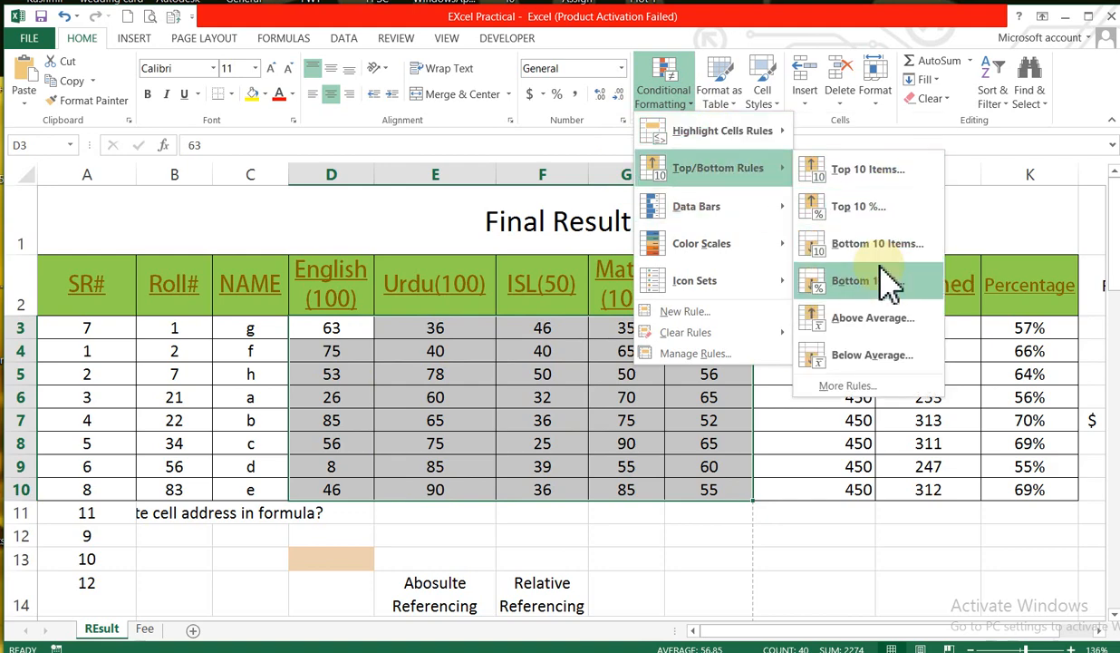
pyautogui.moveTo(751, 143)
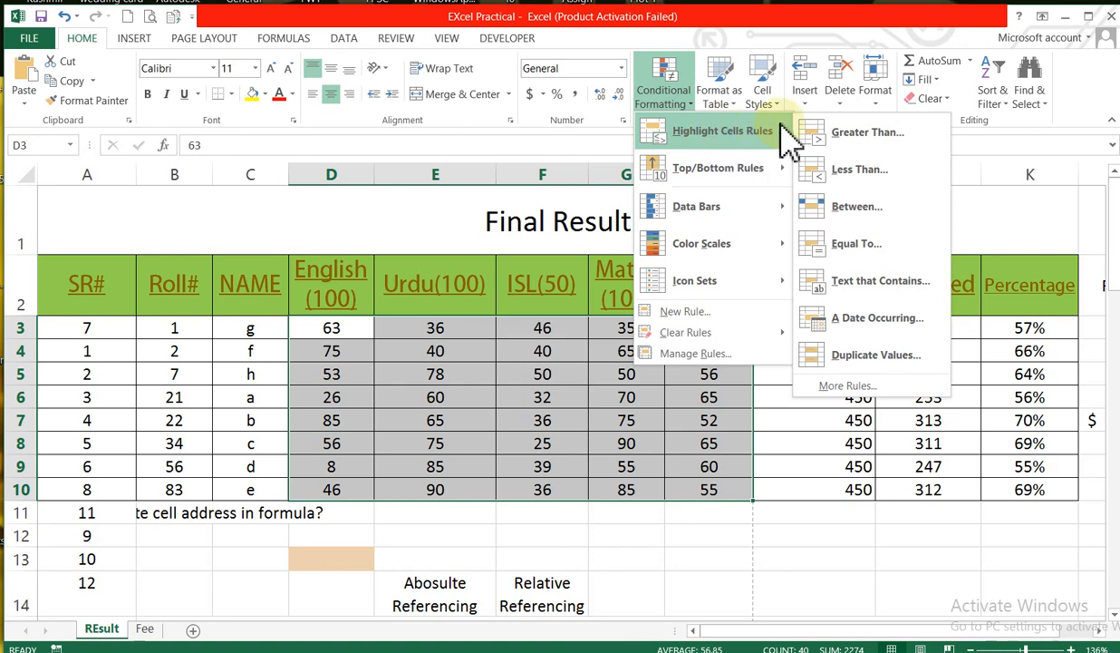
pyautogui.click(856, 172)
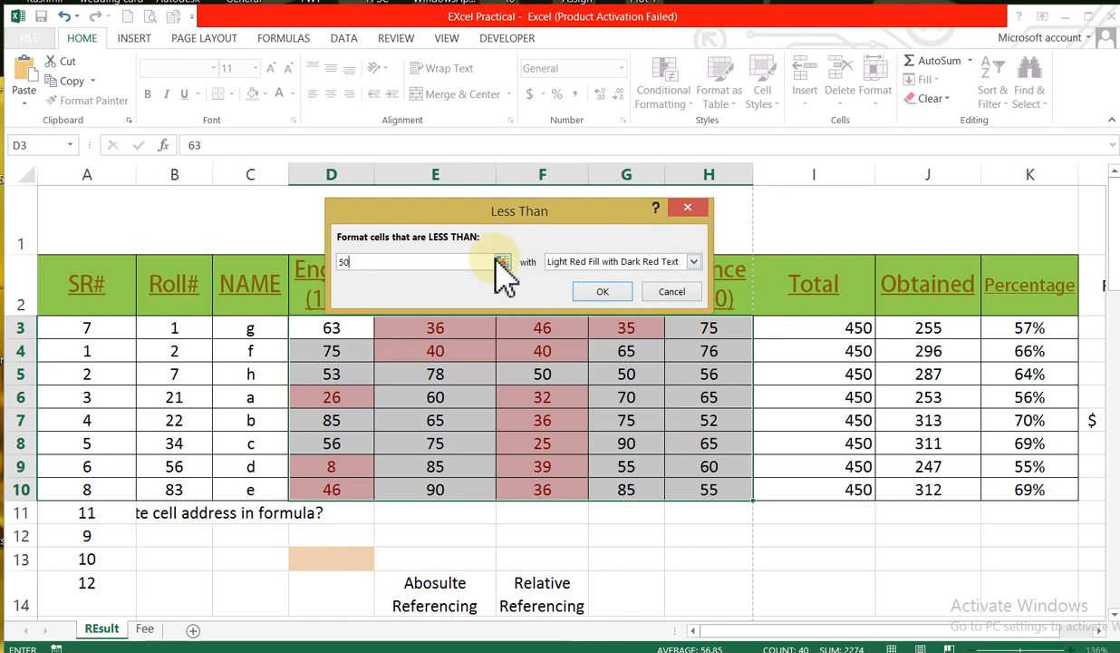
pyautogui.press('BackSpace')
pyautogui.press('BackSpace')
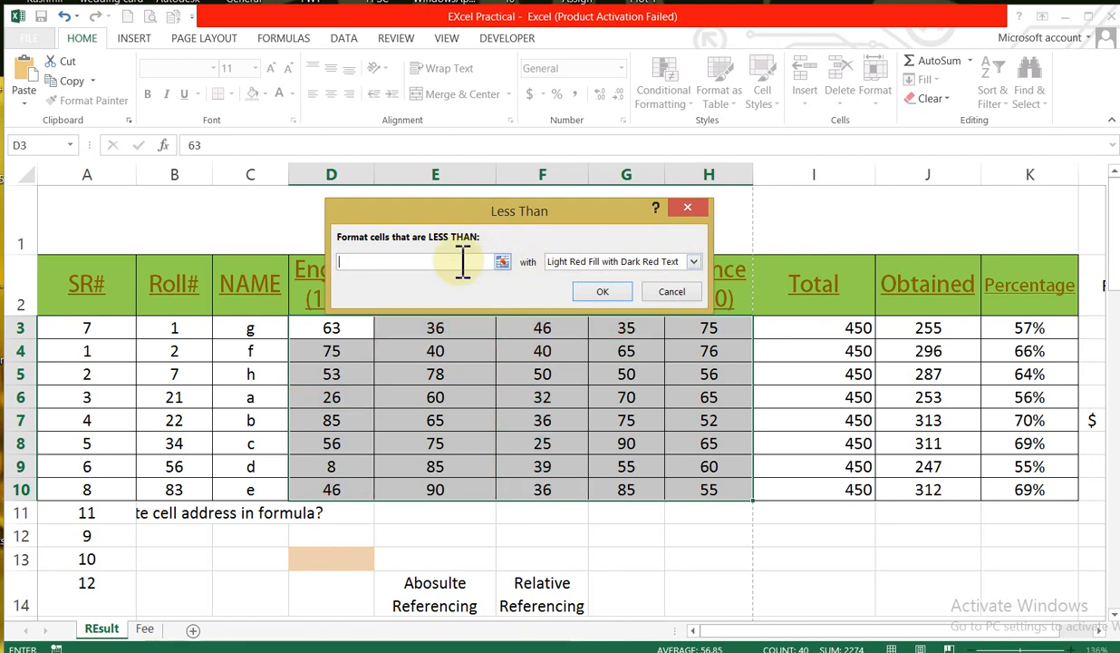
pyautogui.write('40')
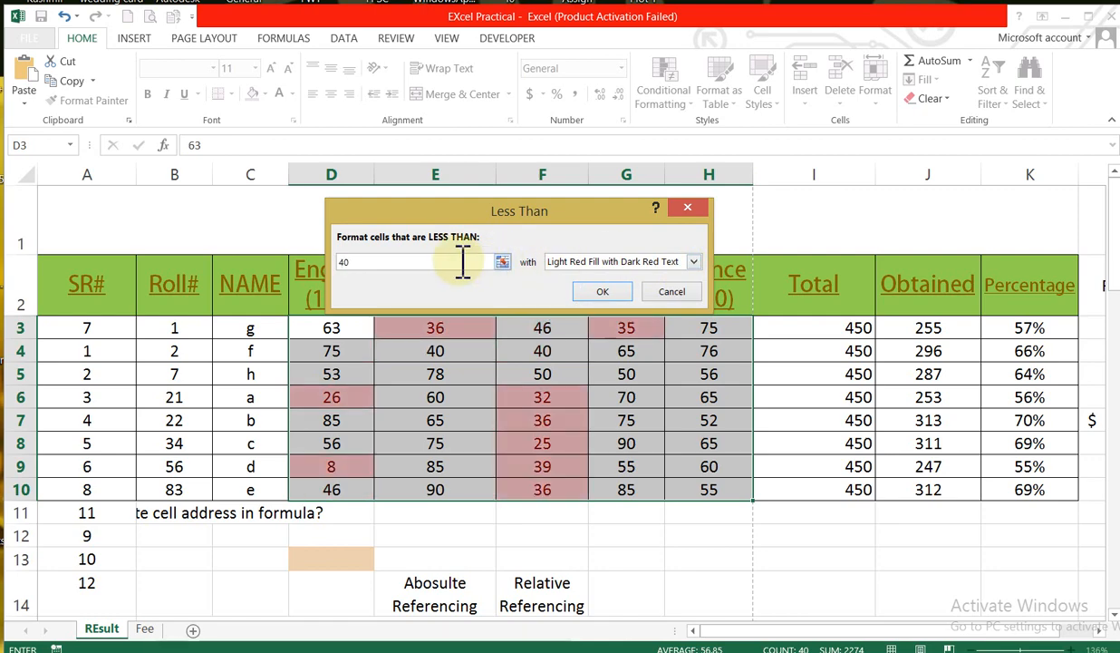
pyautogui.click(693, 262)
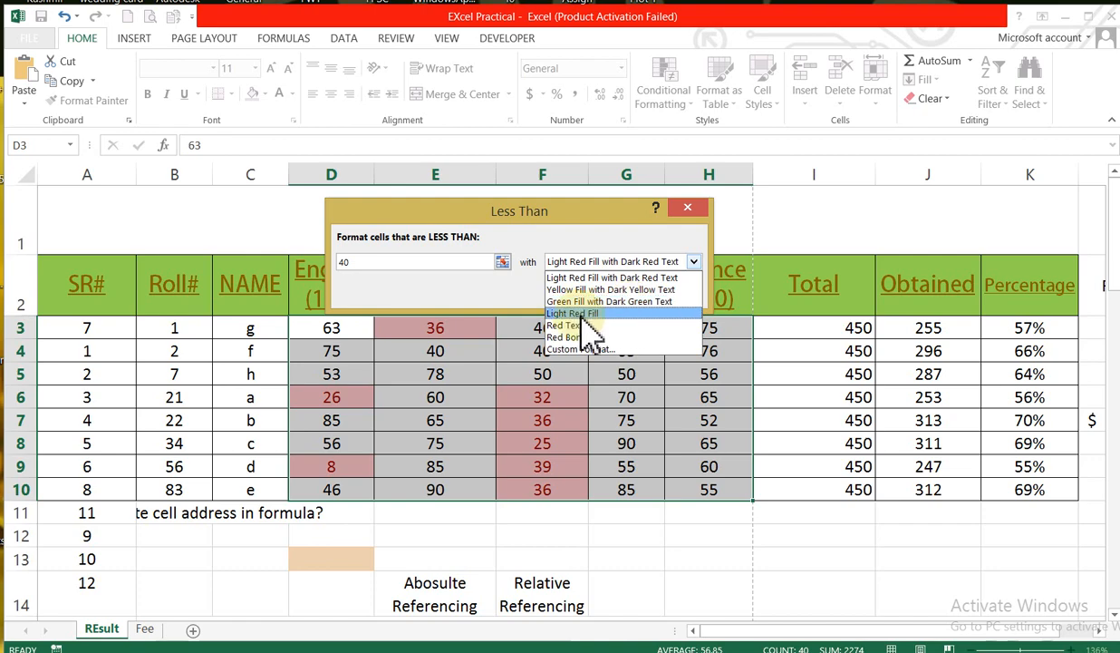
pyautogui.click(647, 278)
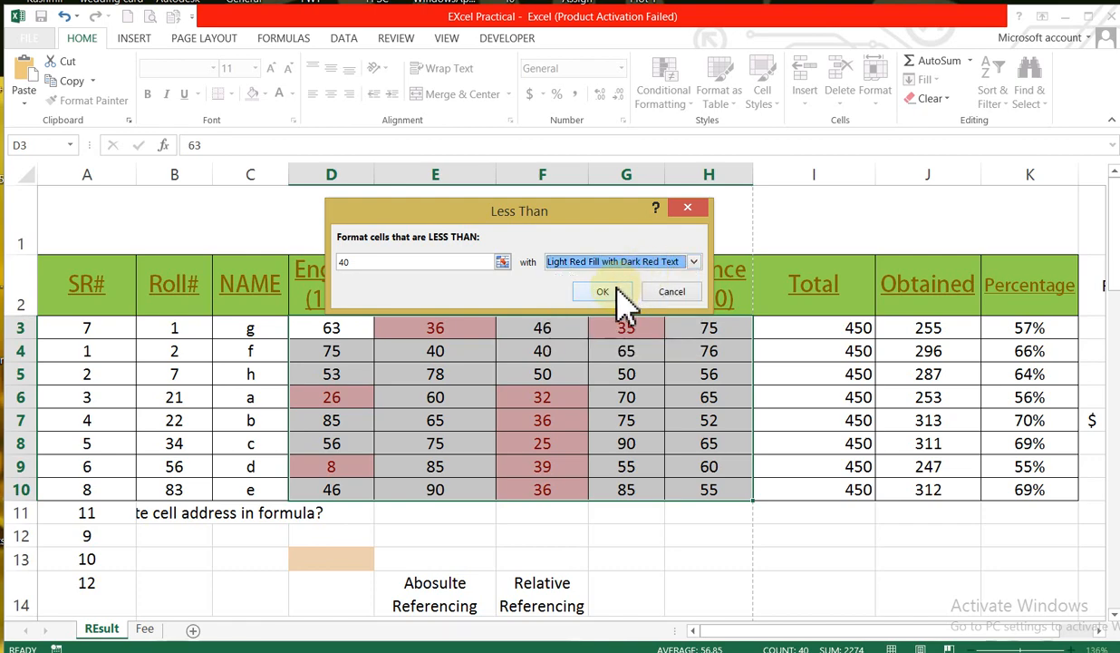
pyautogui.click(616, 291)
pyautogui.click(675, 520)
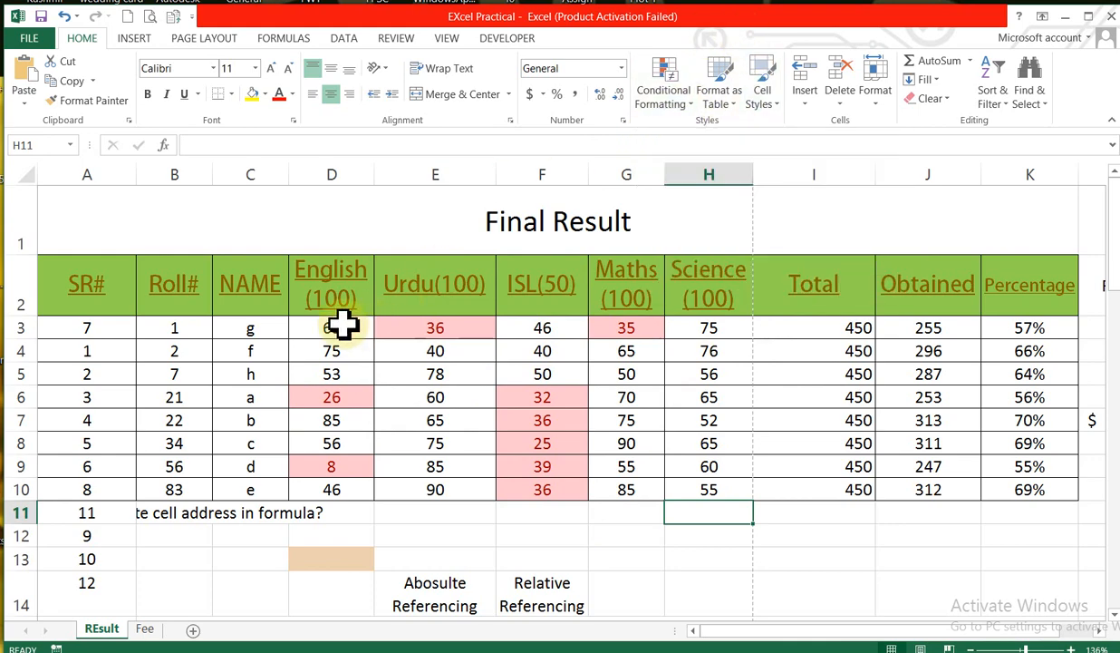
# Highlight marks greater than 80 in D3:H10 with Green Fill with Dark Green Text using conditional formatting
pyautogui.moveTo(337, 325); pyautogui.dragTo(702, 483)
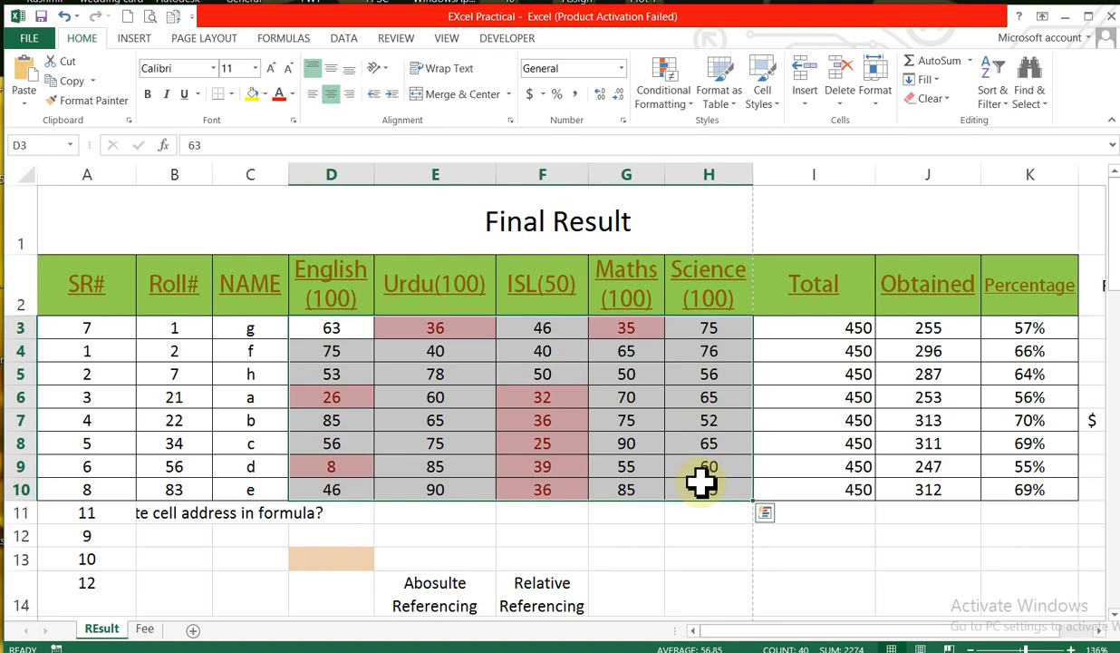
pyautogui.click(690, 100)
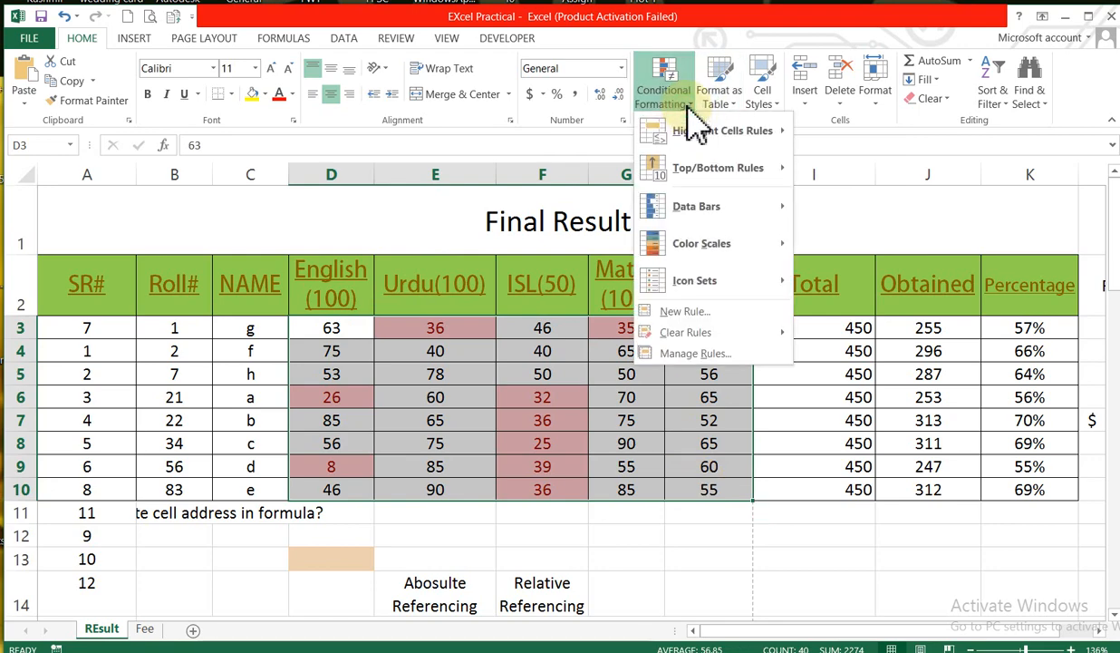
pyautogui.moveTo(750, 138)
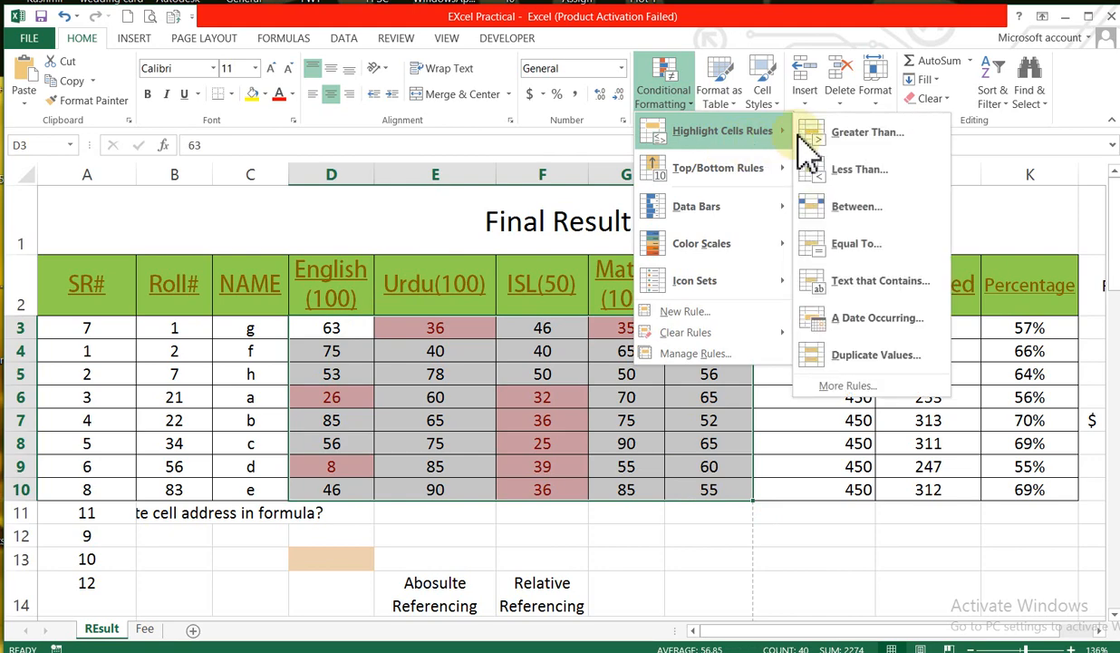
pyautogui.click(850, 137)
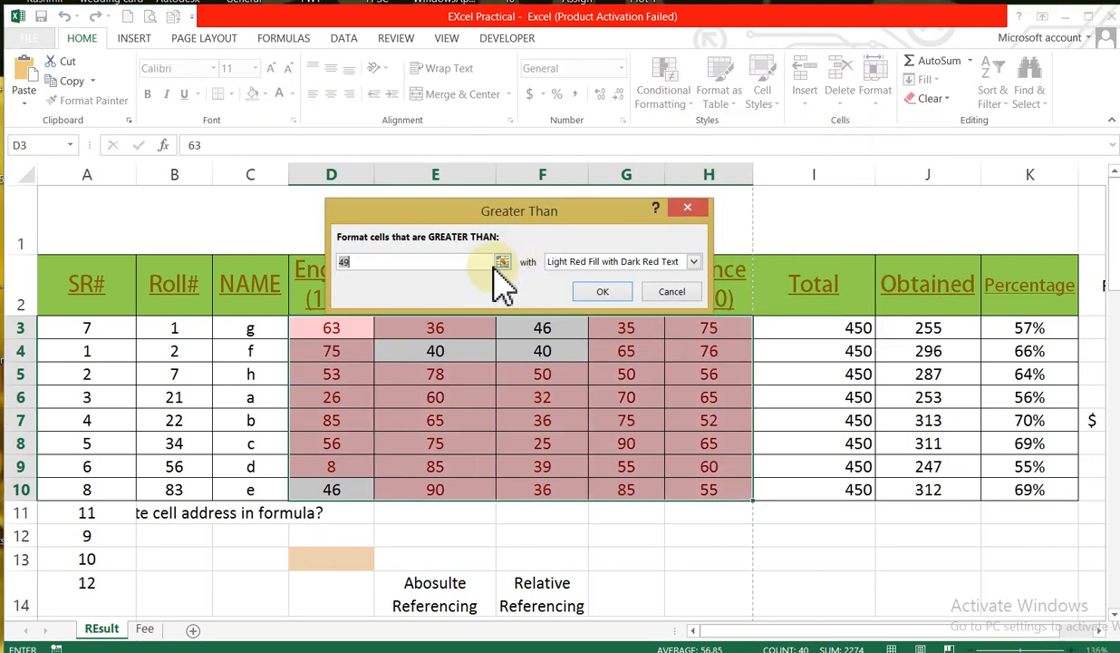
pyautogui.write('80')
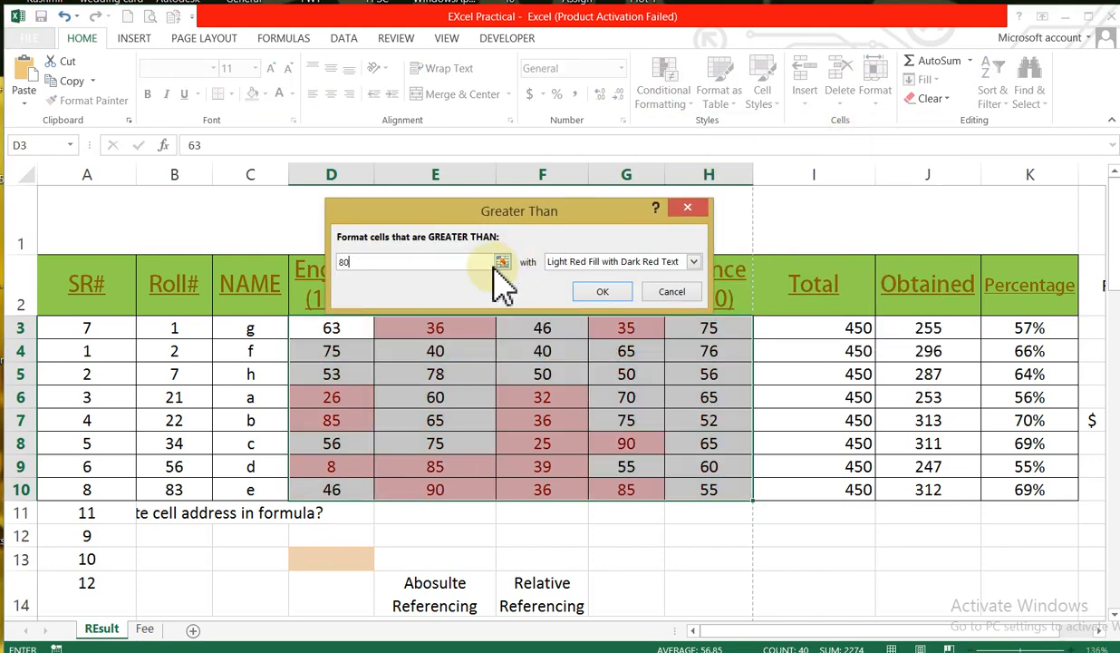
pyautogui.click(694, 262)
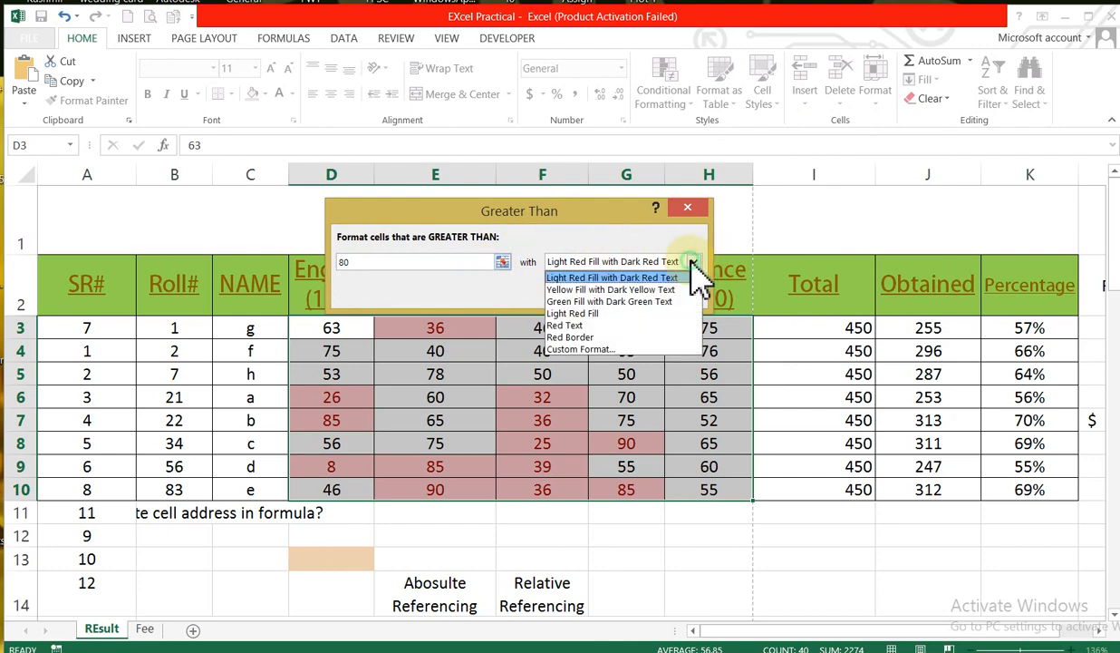
pyautogui.click(651, 301)
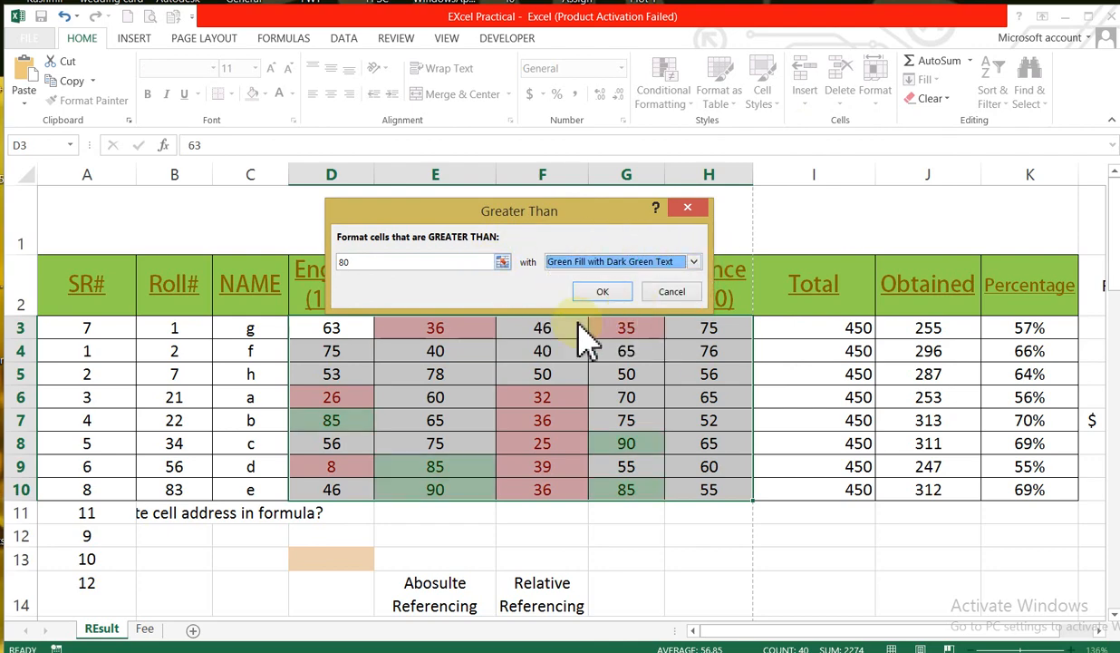
pyautogui.click(606, 293)
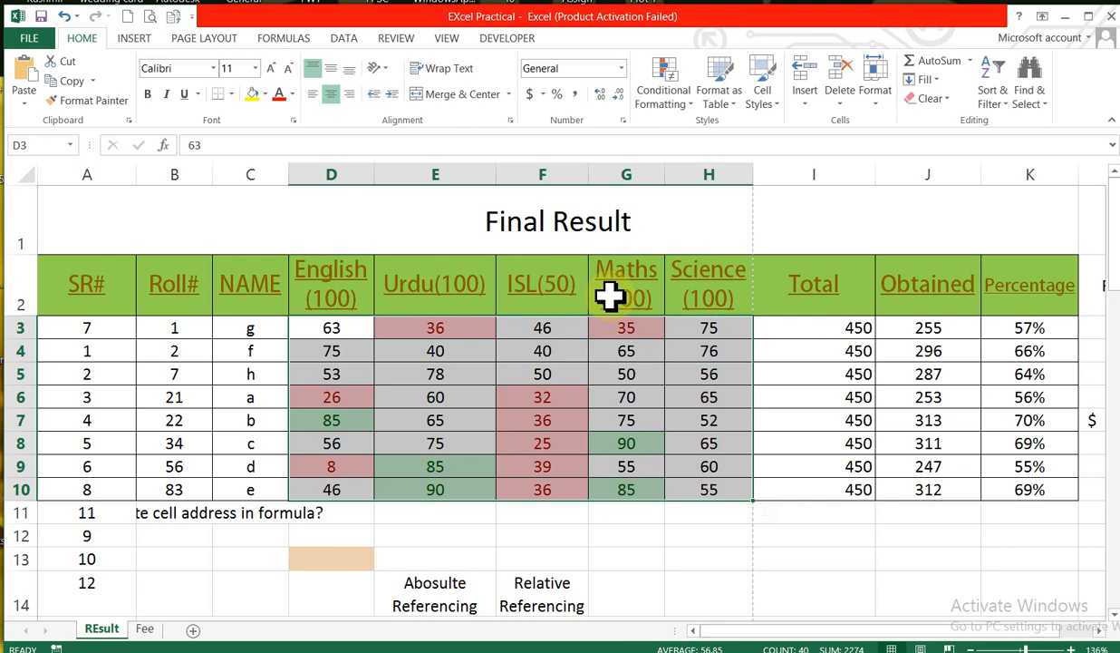
pyautogui.click(503, 537)
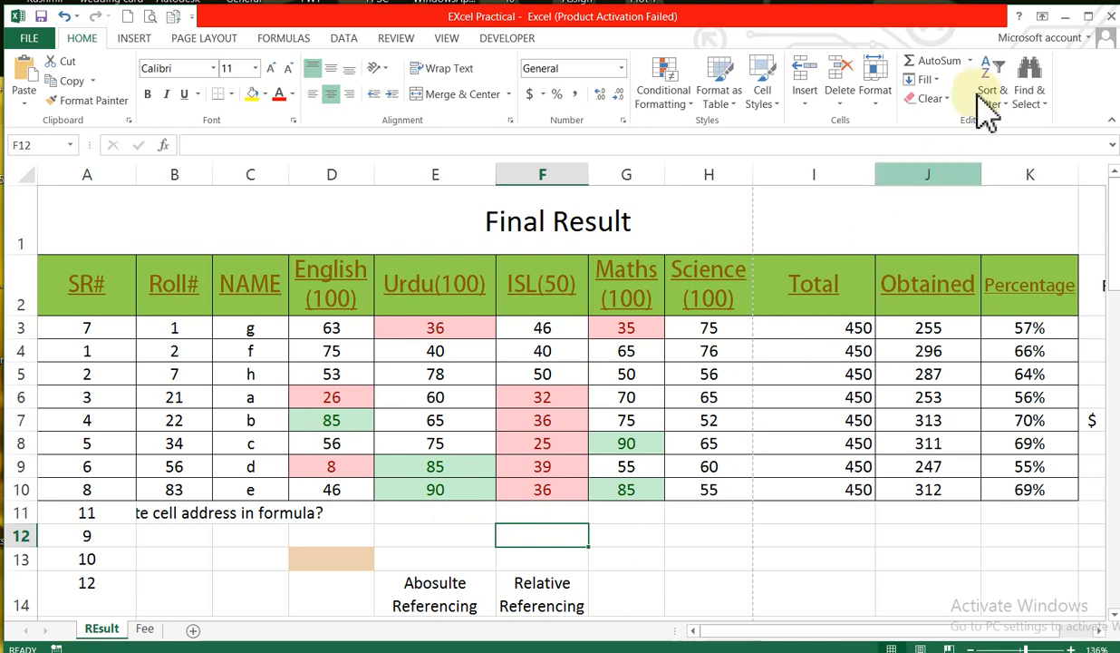
# Use Go To Special to select all cells with conditional formats on the sheet
pyautogui.click(1044, 103)
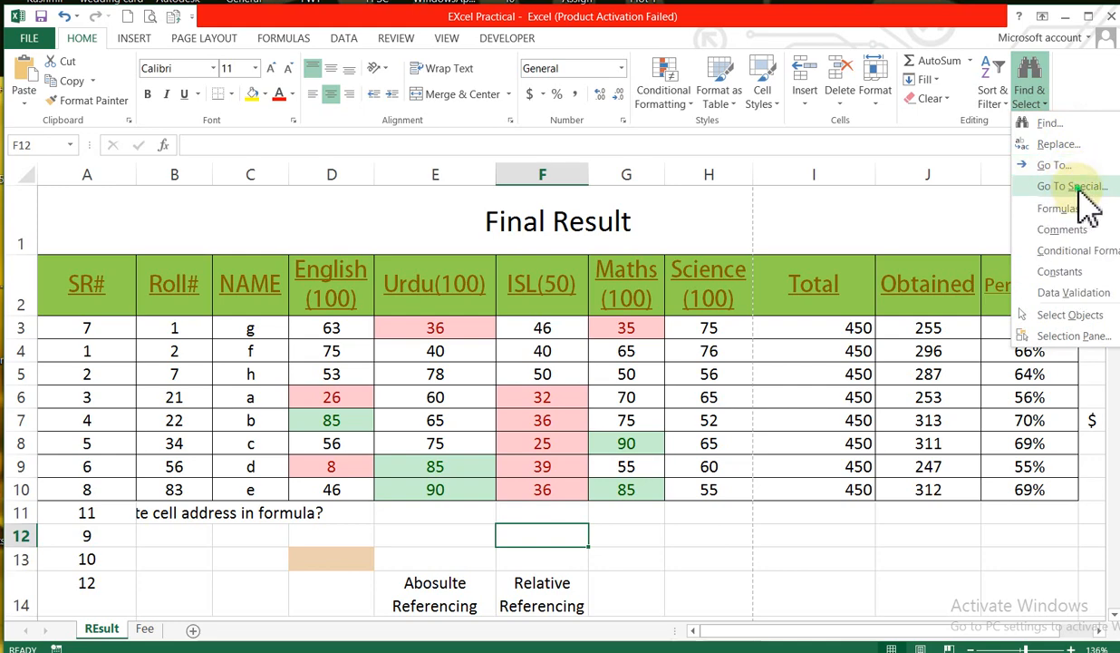
pyautogui.click(1078, 187)
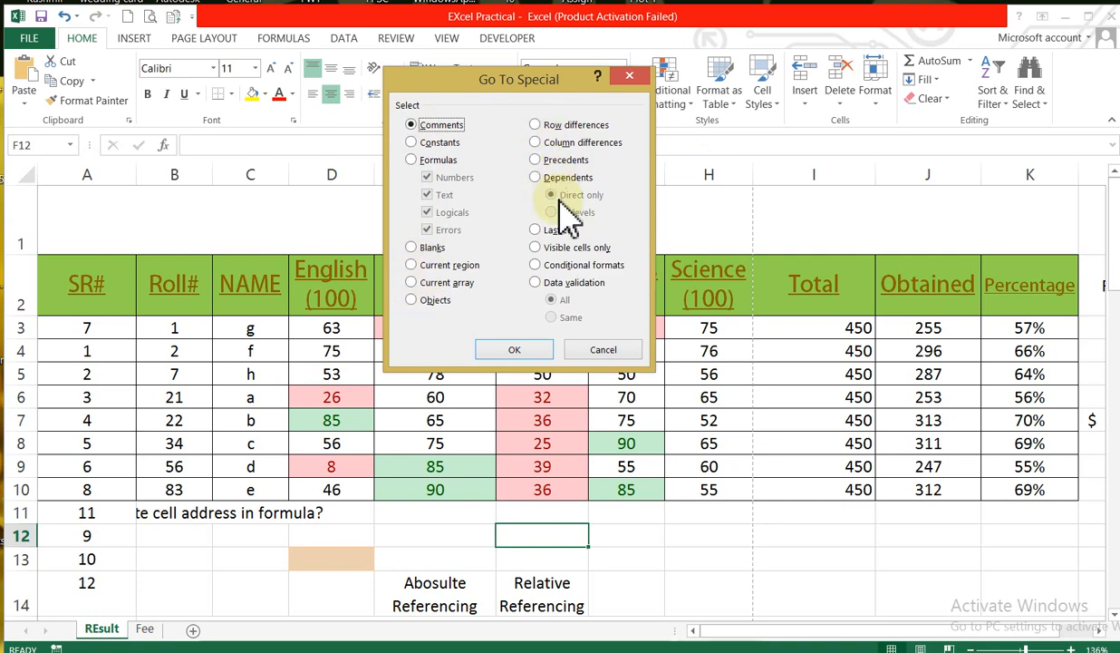
pyautogui.click(535, 265)
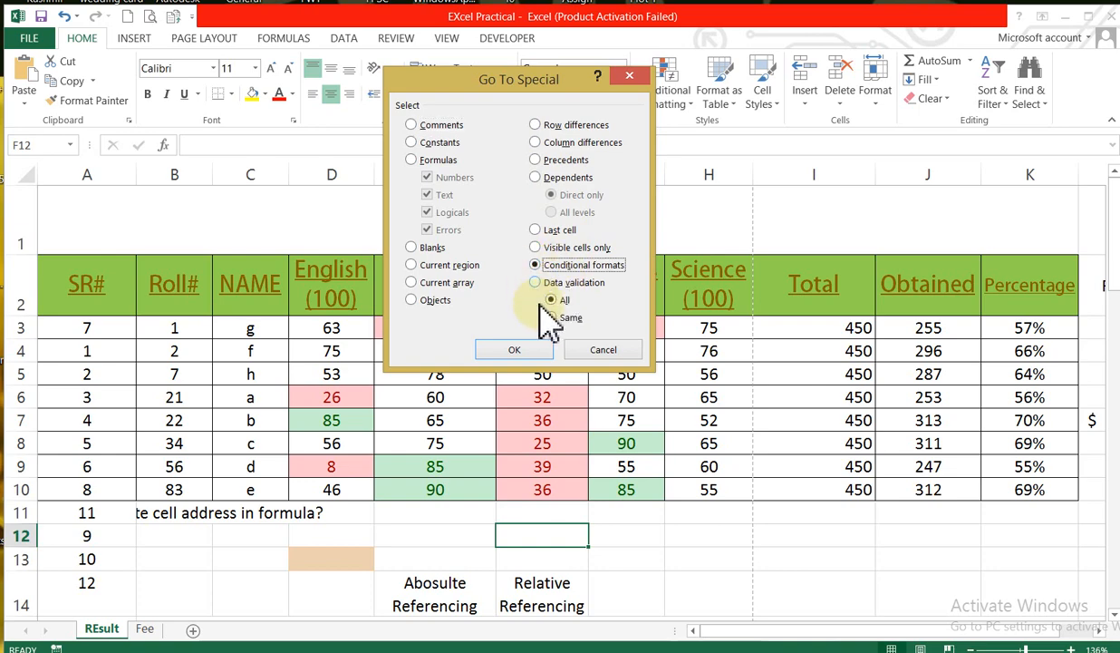
pyautogui.click(536, 349)
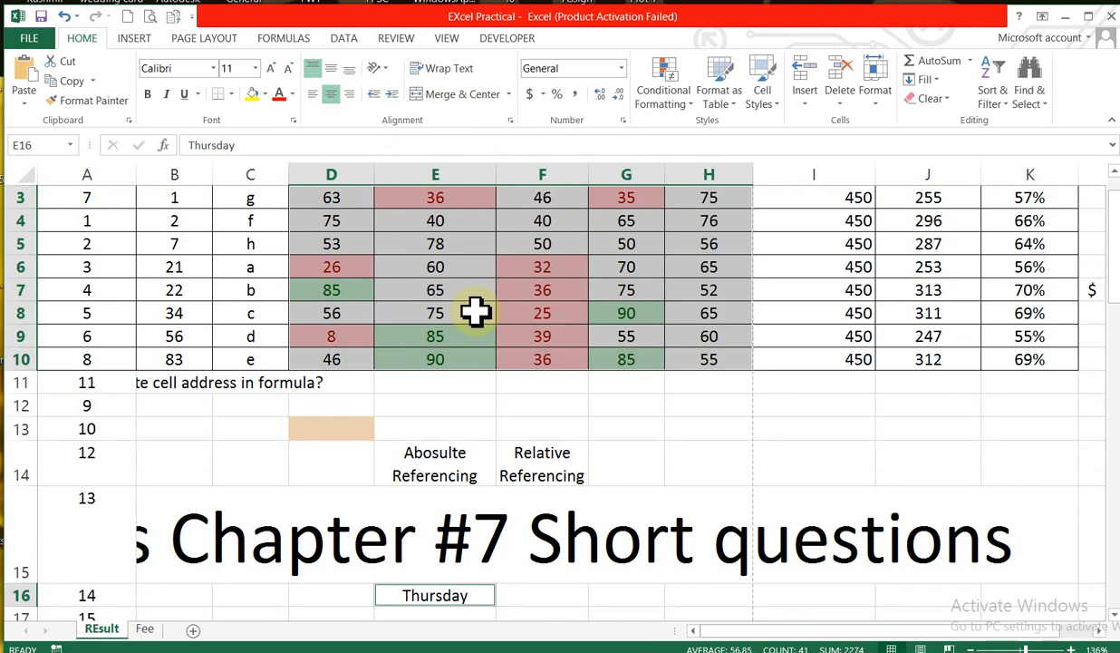
# Try to select the formula cells within the currently selected conditionally formatted cells
pyautogui.click(1040, 107)
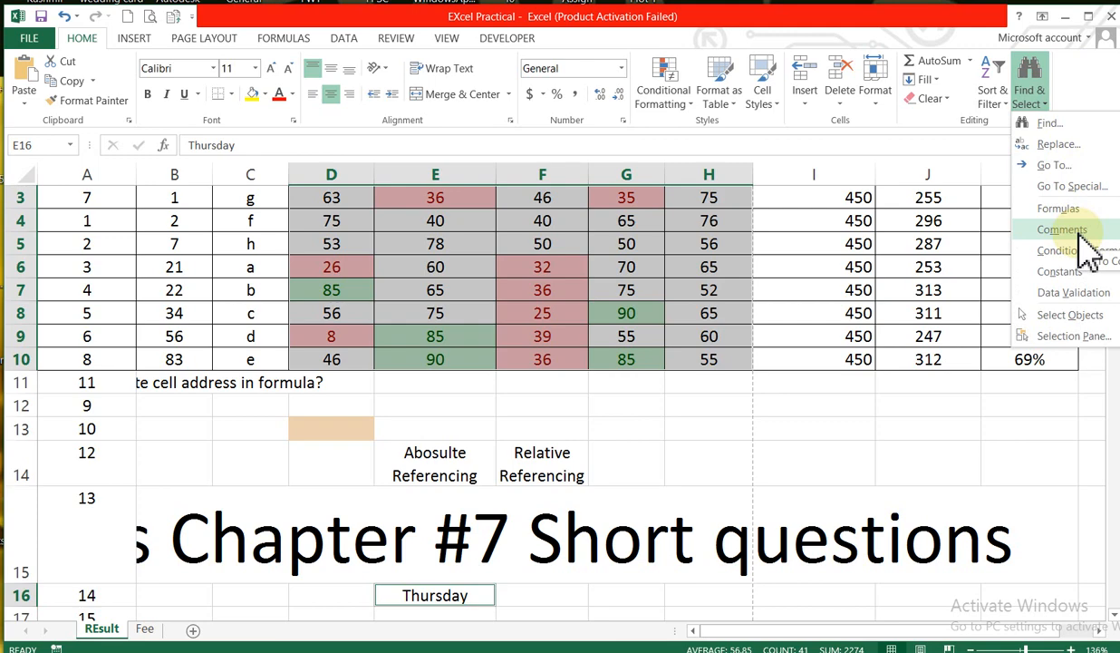
pyautogui.click(1072, 214)
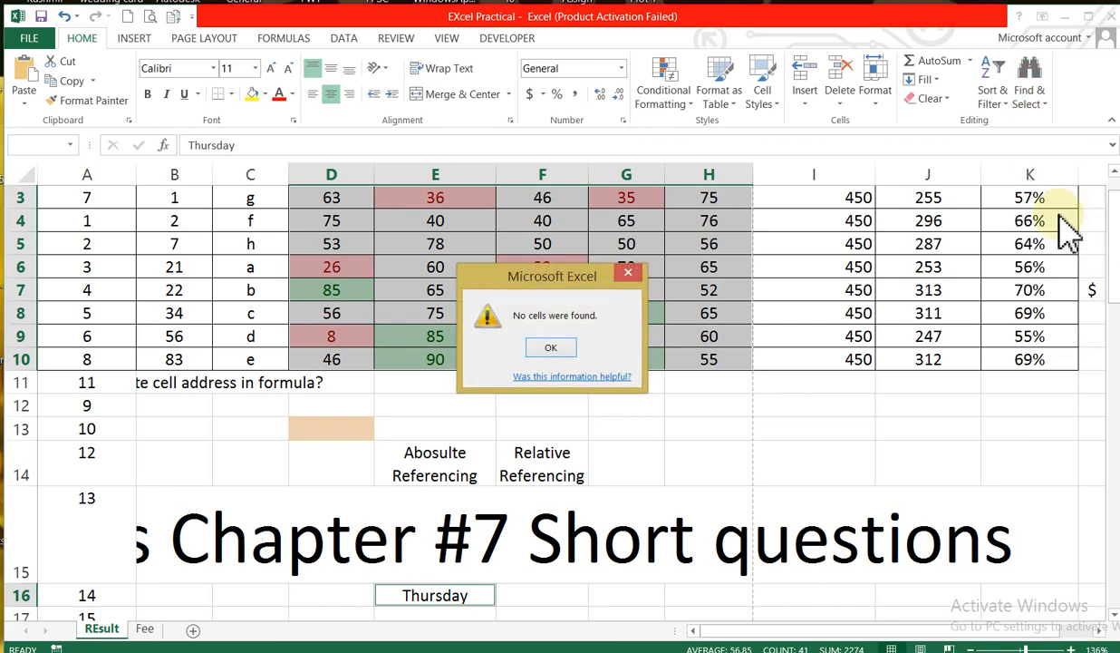
pyautogui.click(566, 345)
# Reduce the selection to a single cell, F6, and select all formula cells on the sheet
pyautogui.click(505, 260)
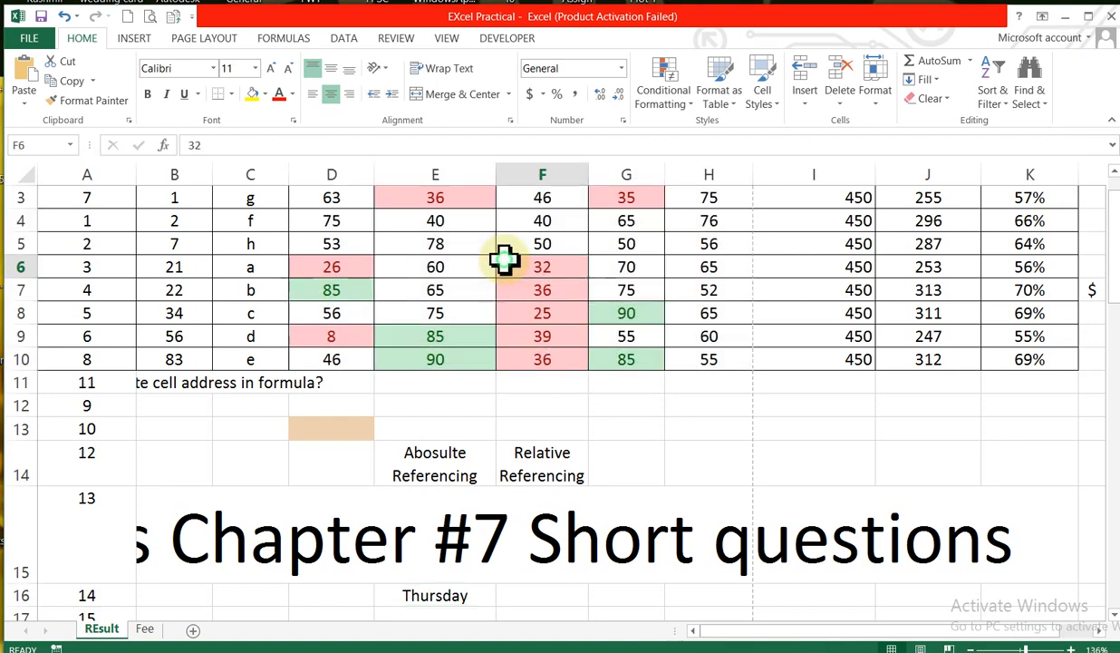
pyautogui.click(1040, 101)
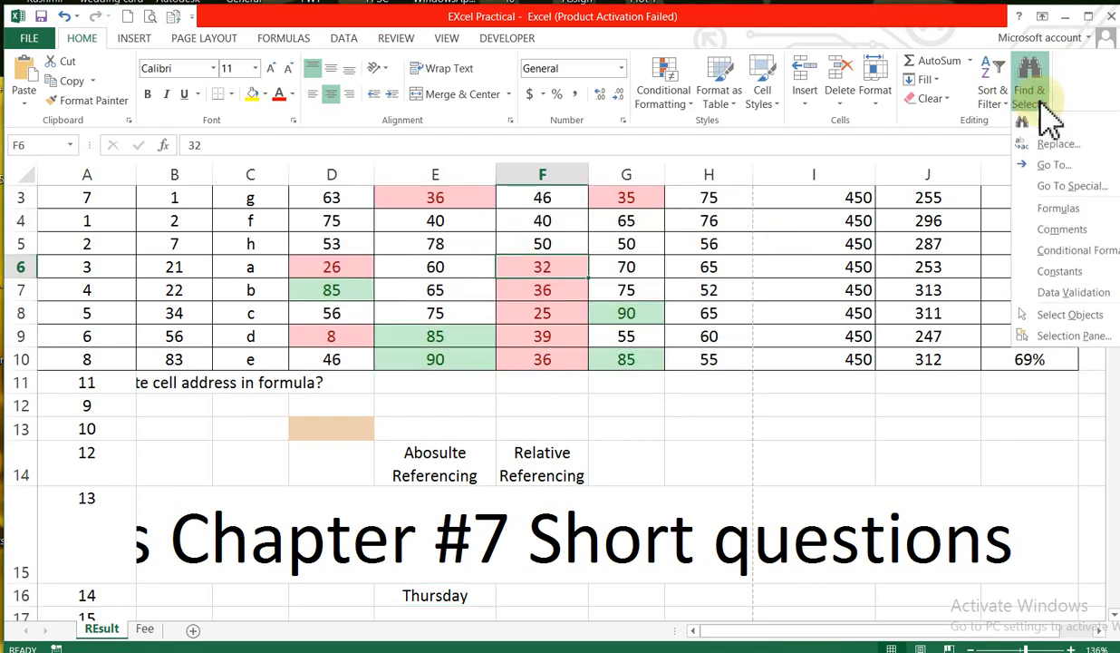
pyautogui.click(1059, 208)
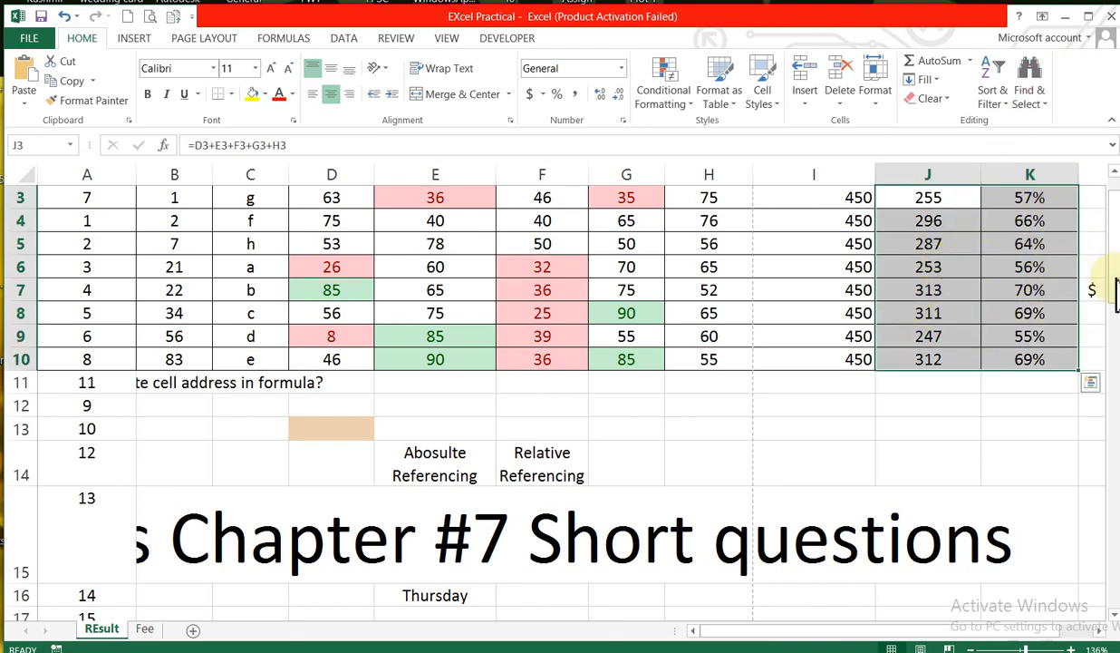
pyautogui.moveTo(1115, 272); pyautogui.dragTo(1114, 234)
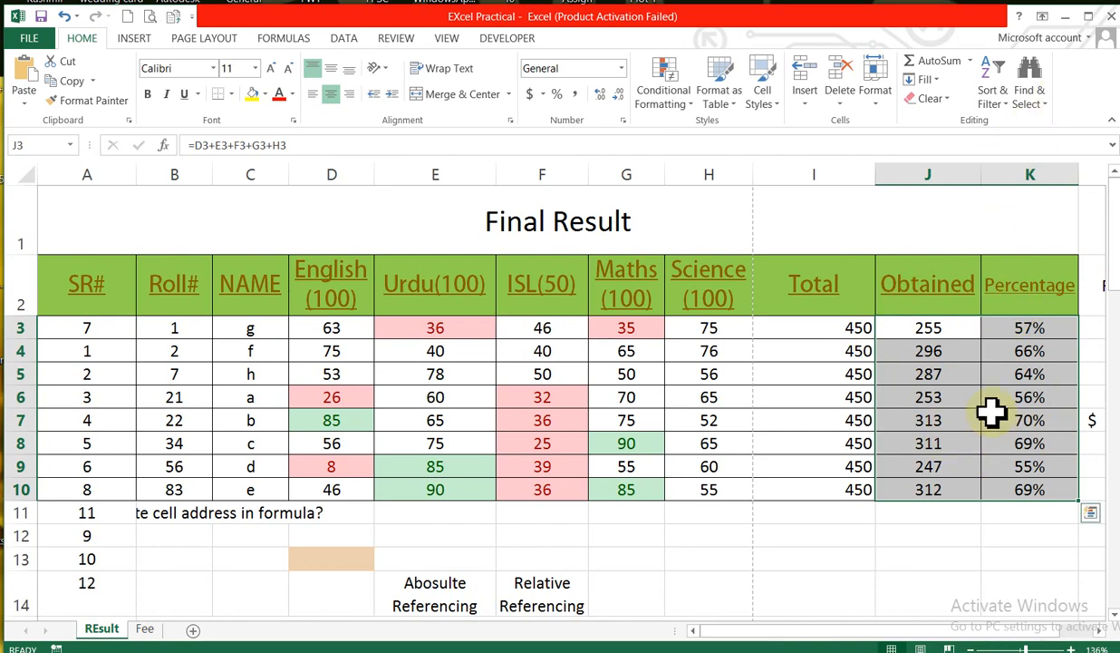
# Try to select the constant cells within the currently selected formula cells in J3:K10
pyautogui.click(1039, 100)
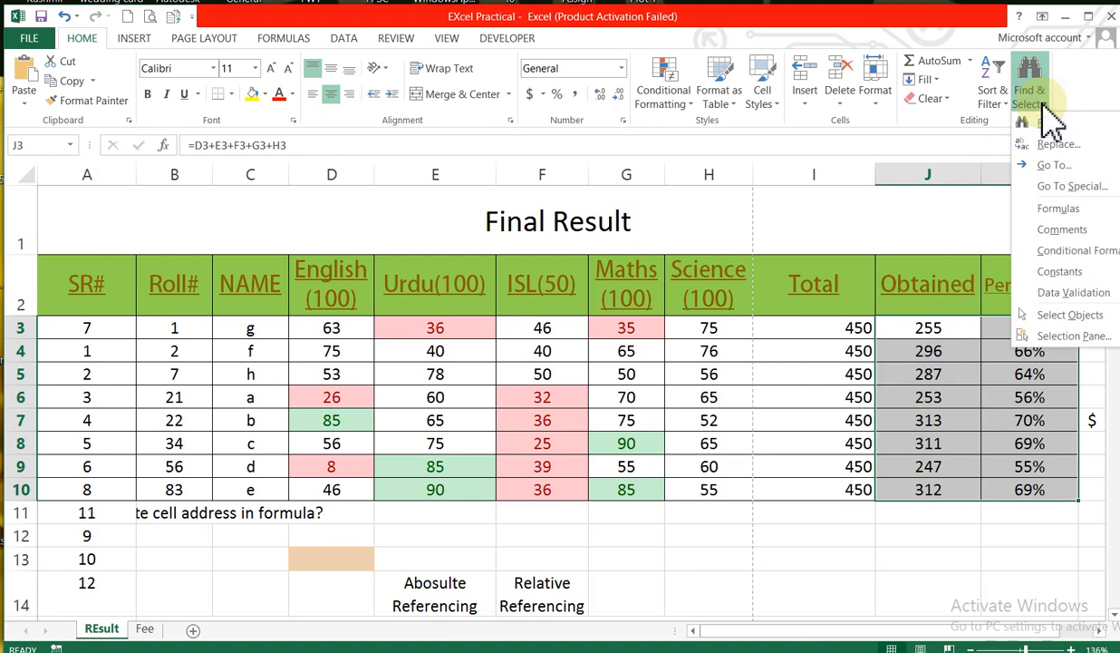
pyautogui.click(1067, 273)
pyautogui.click(547, 348)
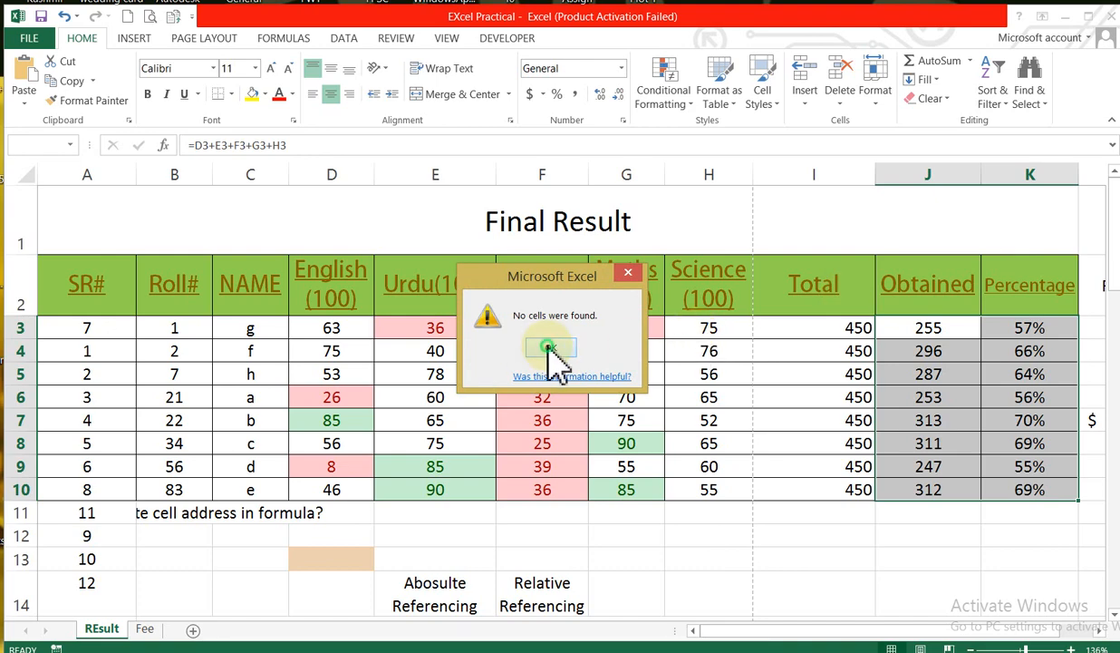
# Reduce the selection to a single cell, I6, and select all cells containing constants on the sheet
pyautogui.click(941, 327)
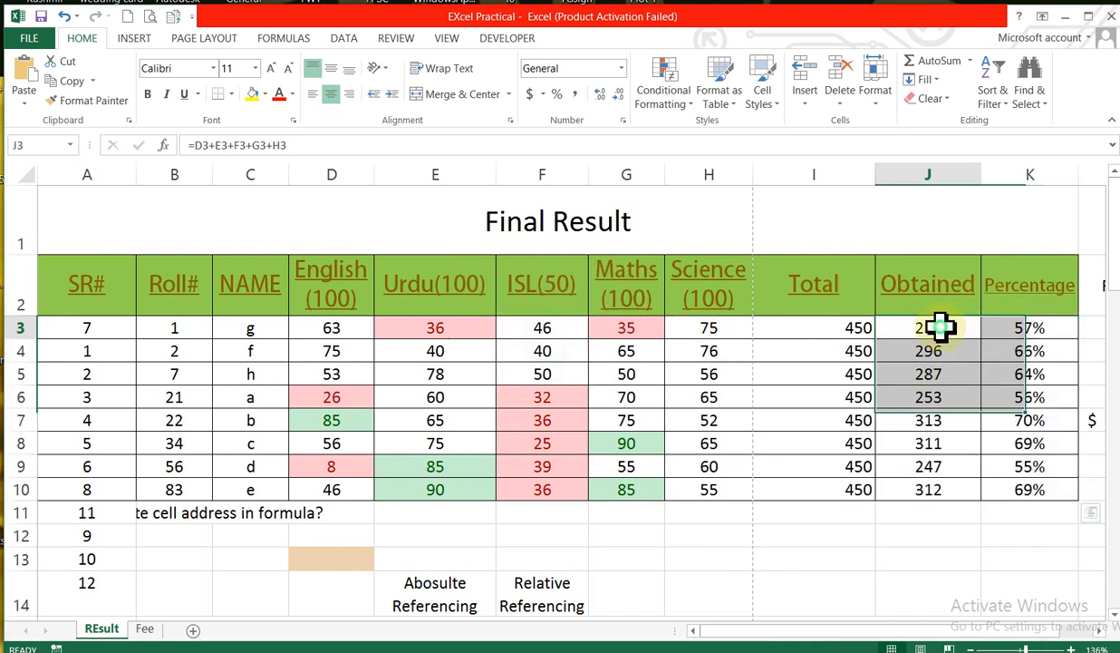
pyautogui.moveTo(941, 327); pyautogui.dragTo(1006, 485)
pyautogui.click(795, 399)
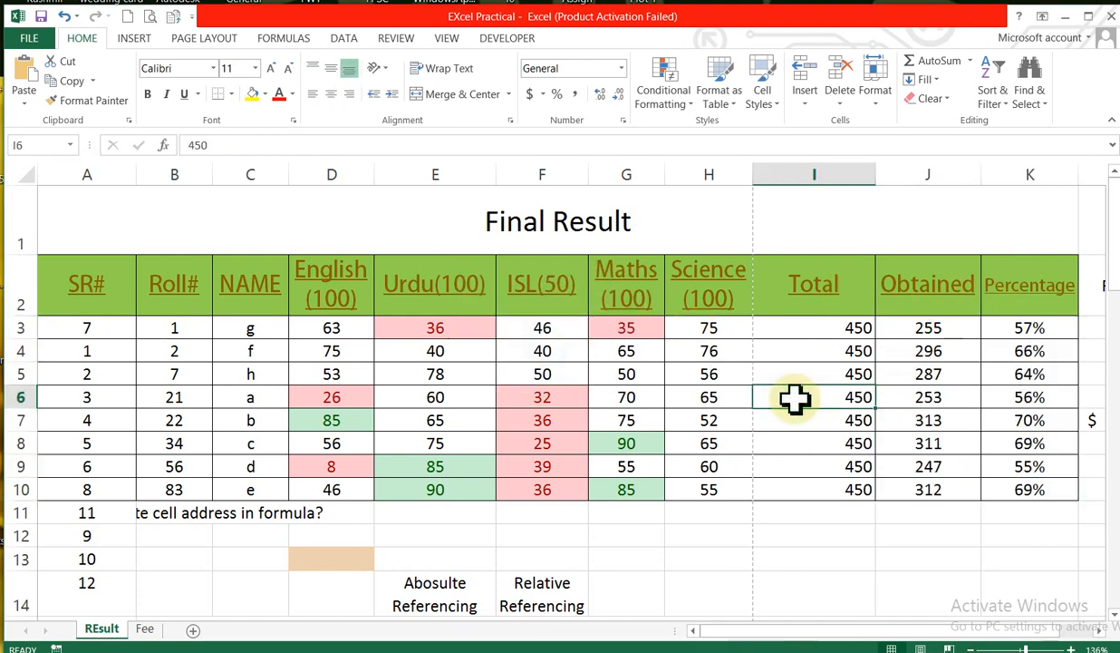
pyautogui.click(1033, 103)
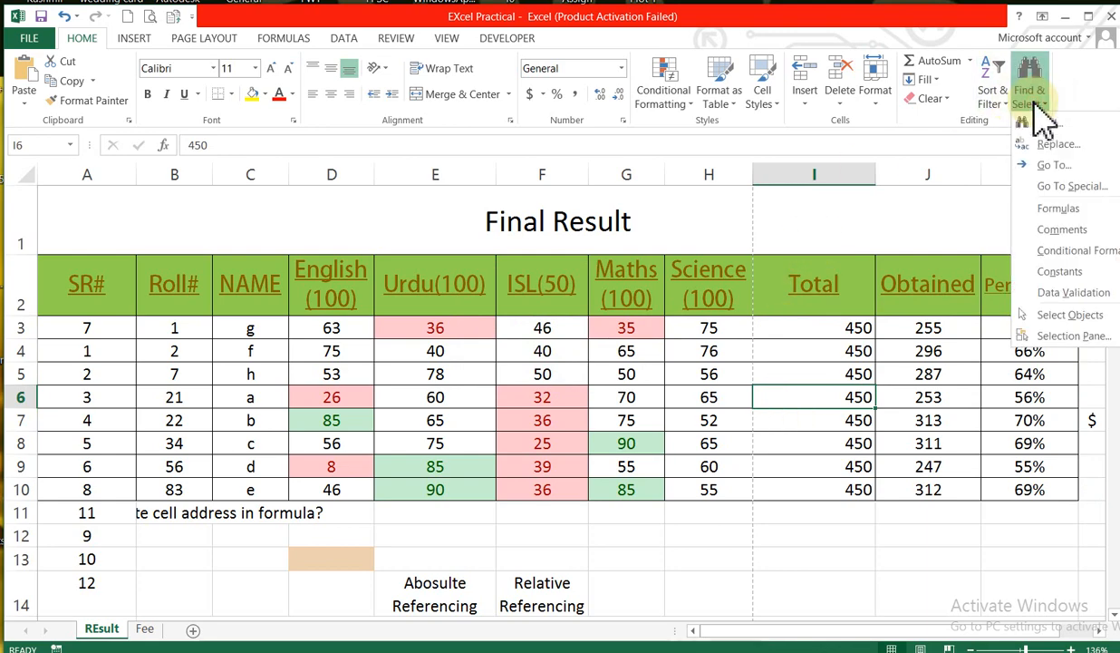
pyautogui.click(1059, 271)
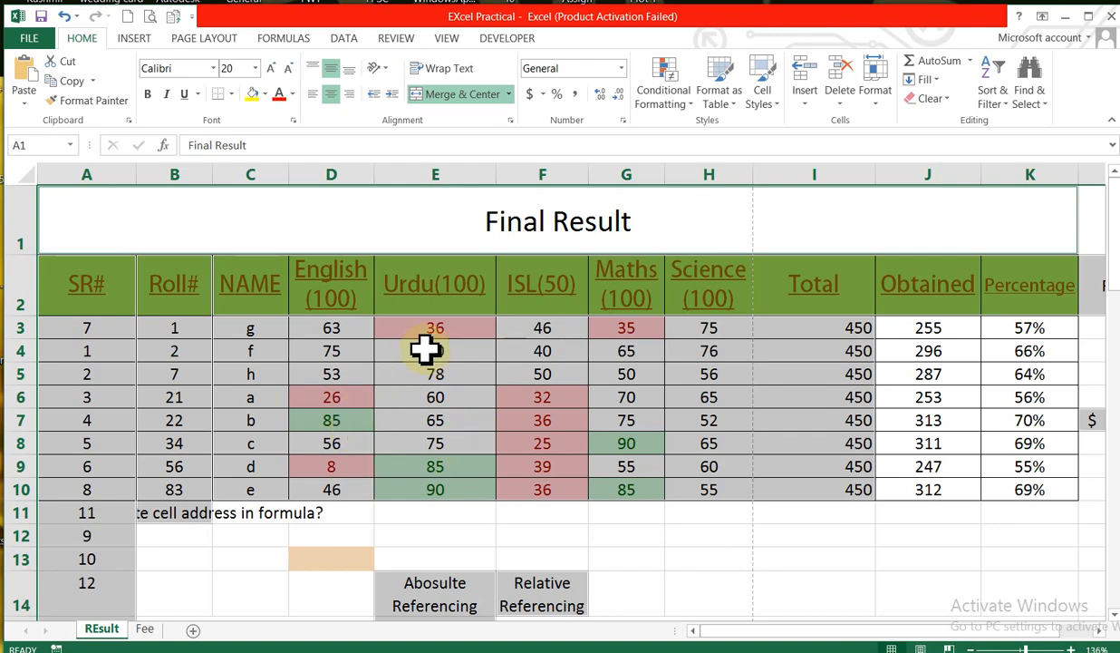
pyautogui.click(821, 372)
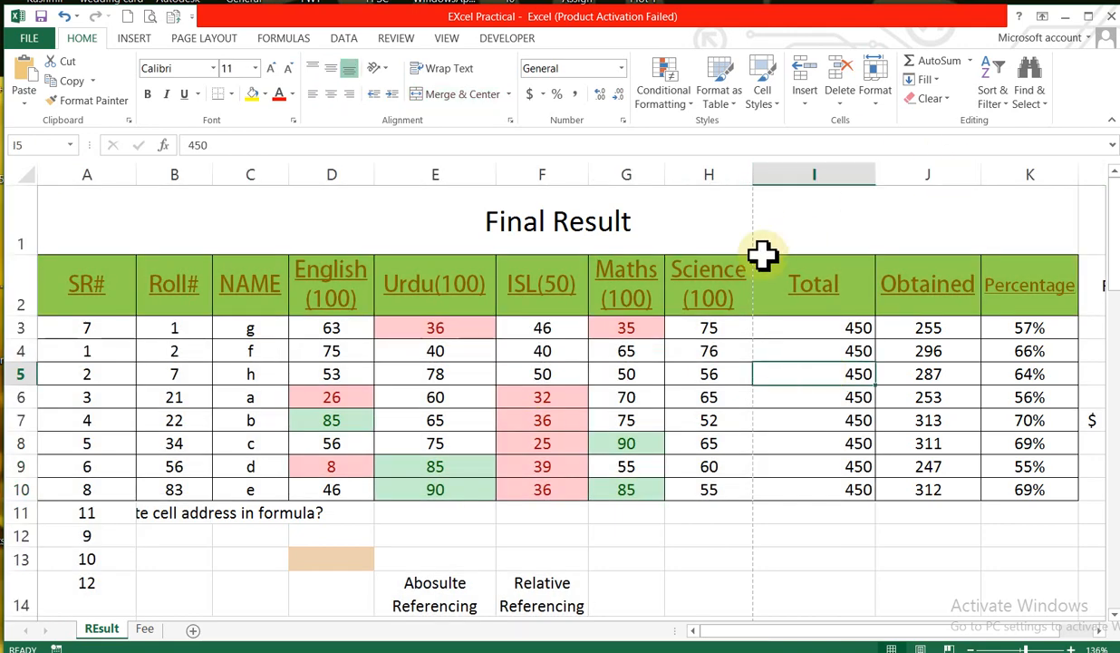
# Insert a blank row above row 11, directly below the last student's marks
pyautogui.click(465, 513)
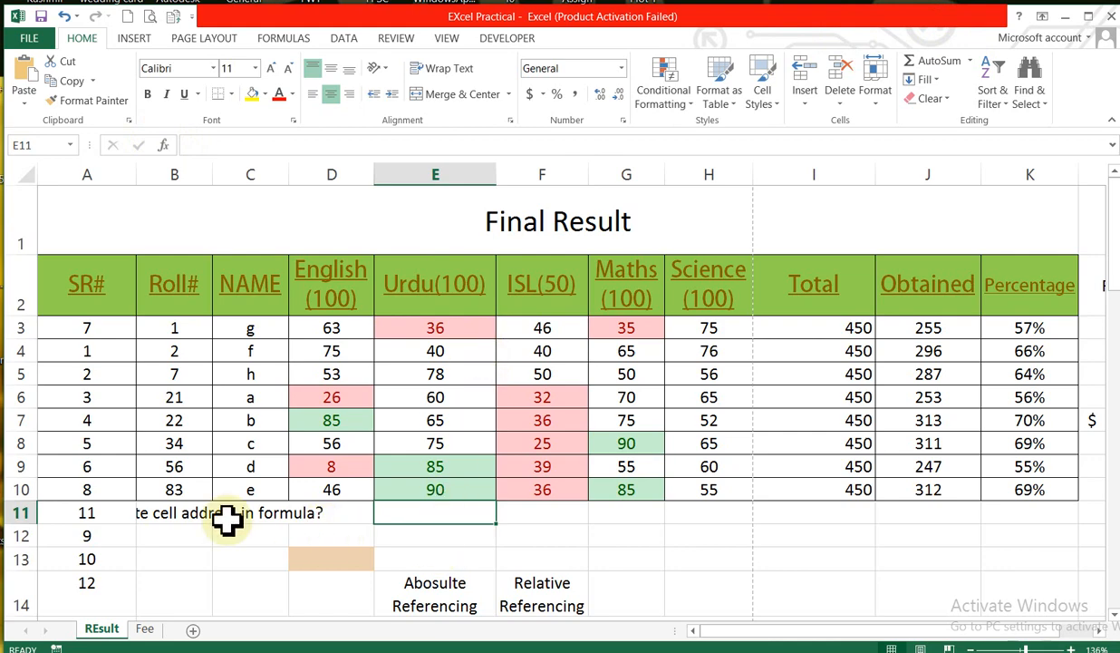
pyautogui.rightClick(20, 513)
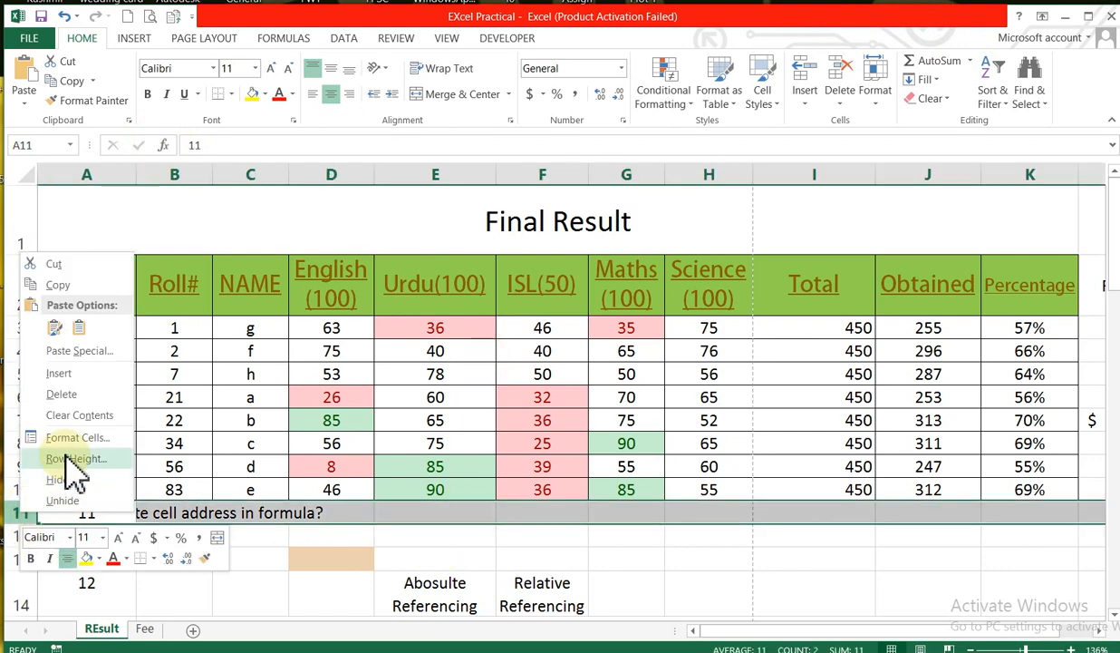
pyautogui.click(75, 376)
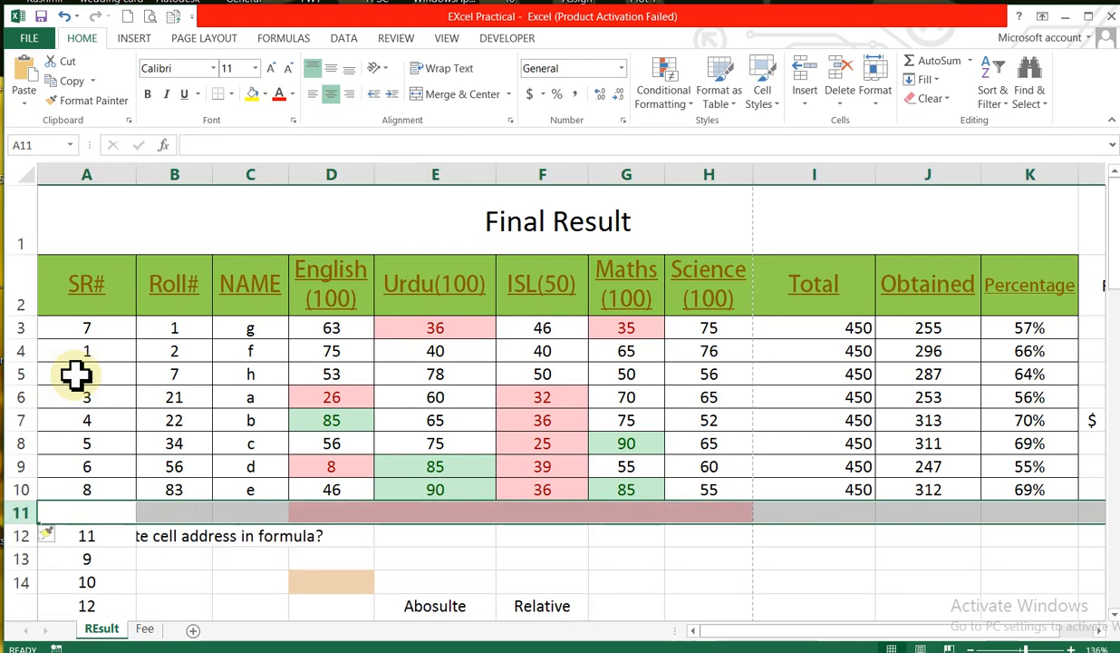
pyautogui.click(377, 508)
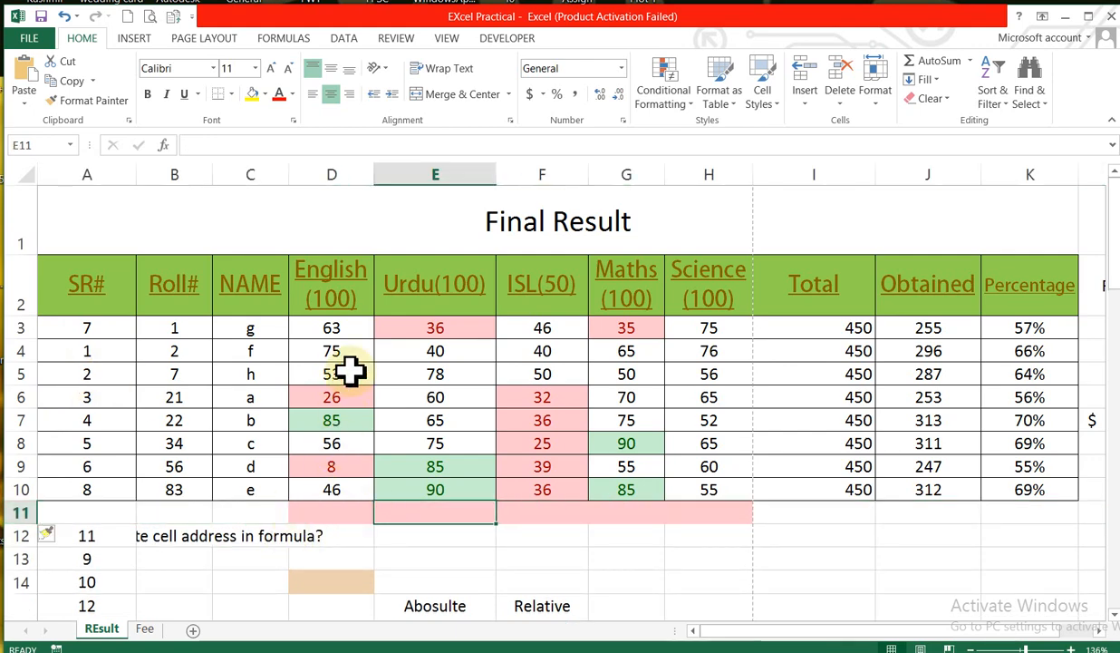
# Find the highest English mark in D11 with the AutoSum Max function over D3:D10
pyautogui.click(357, 515)
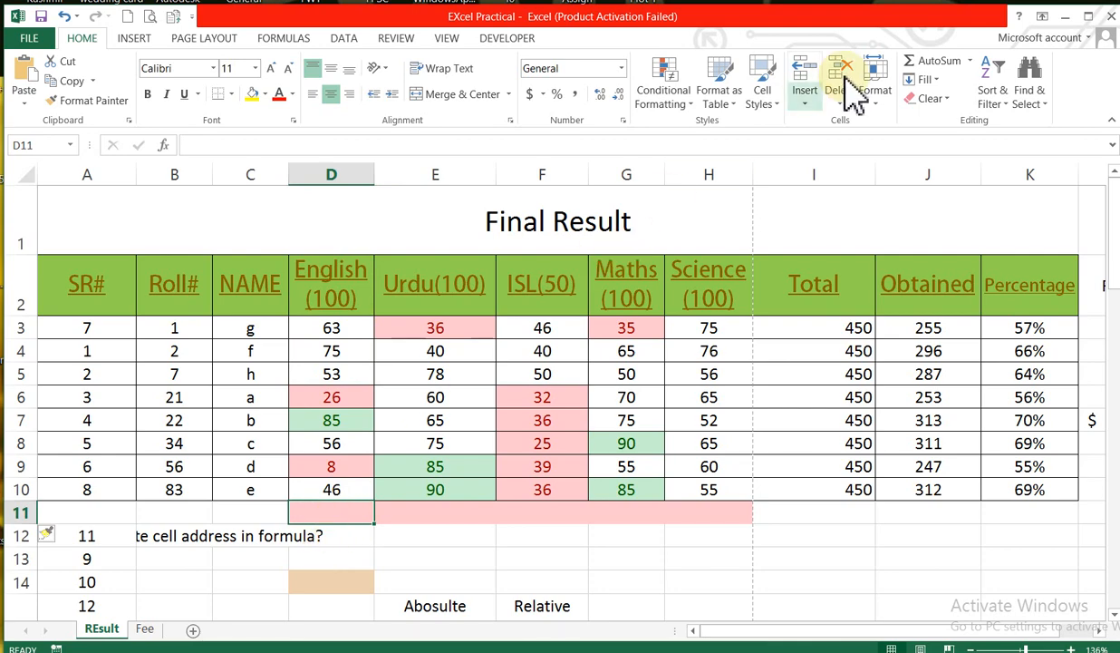
pyautogui.click(969, 61)
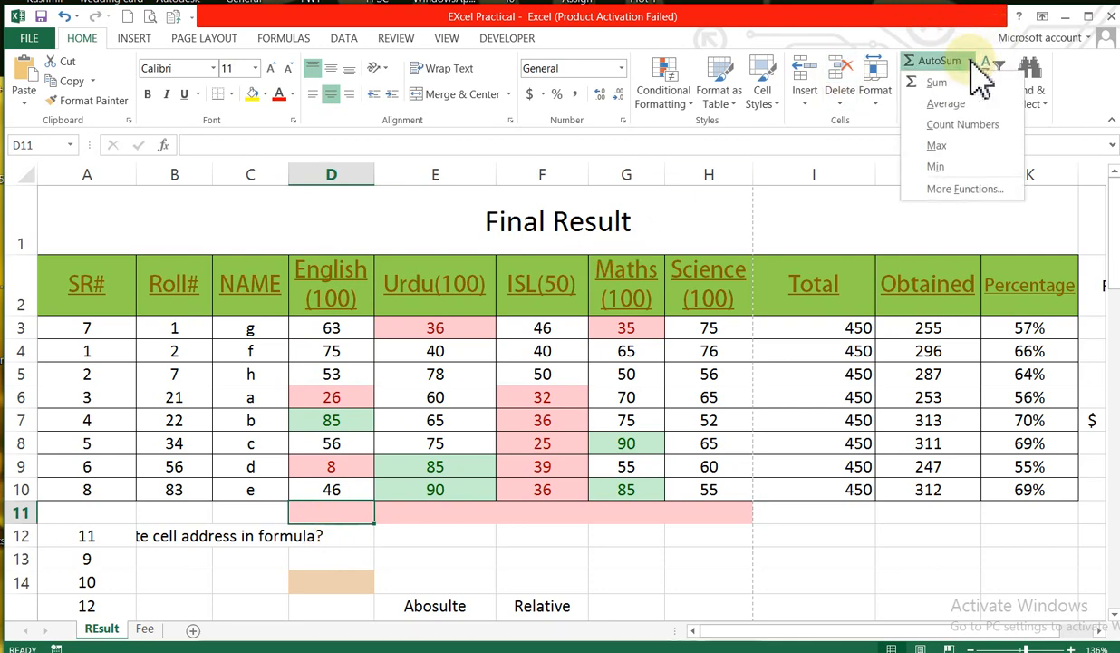
pyautogui.click(939, 147)
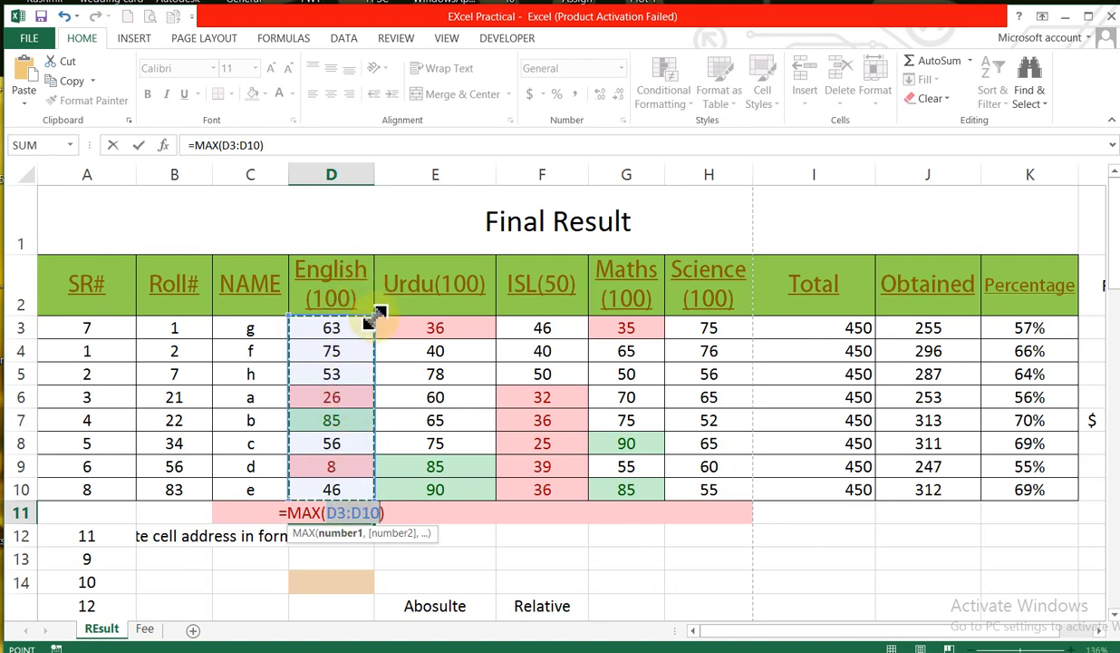
pyautogui.moveTo(374, 316); pyautogui.dragTo(450, 323)
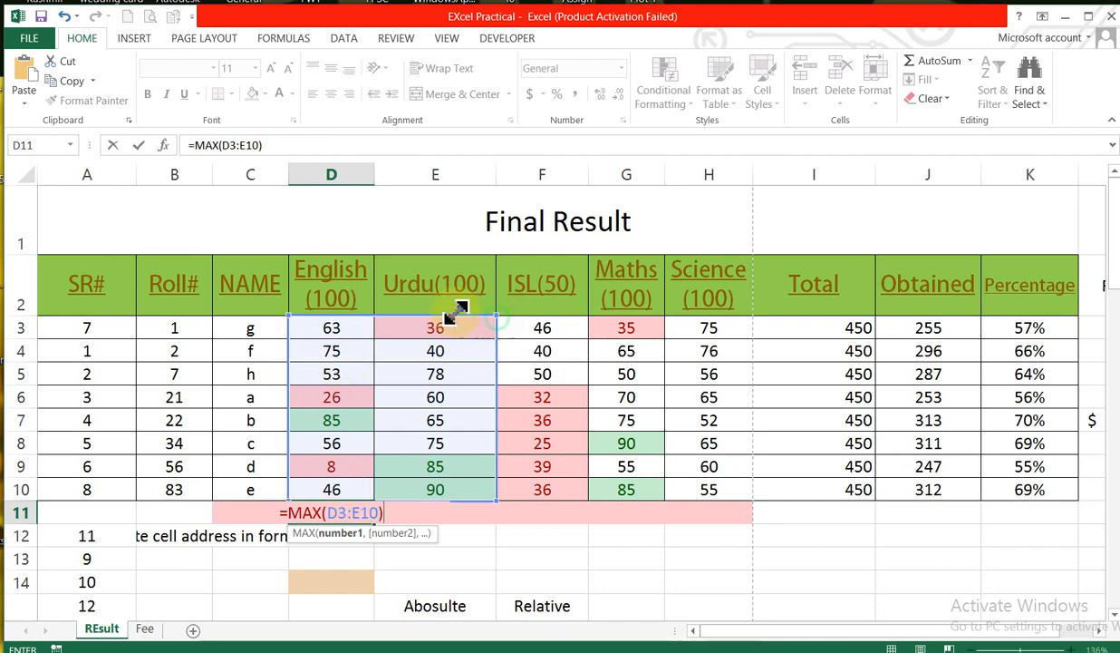
pyautogui.moveTo(457, 310); pyautogui.dragTo(382, 322)
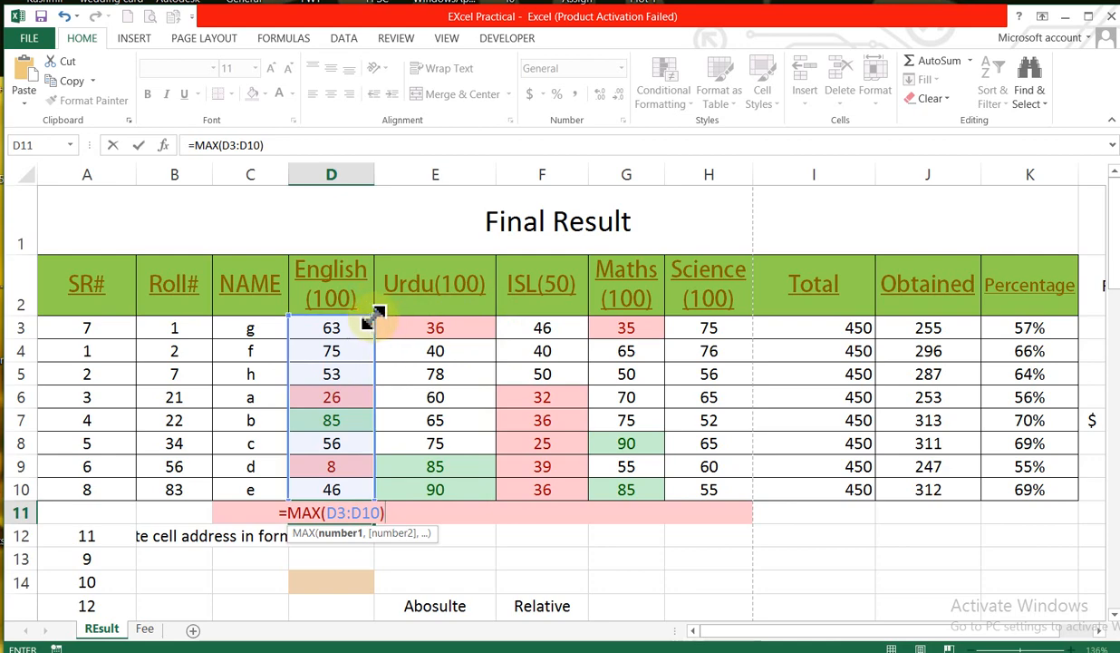
pyautogui.press('Return')
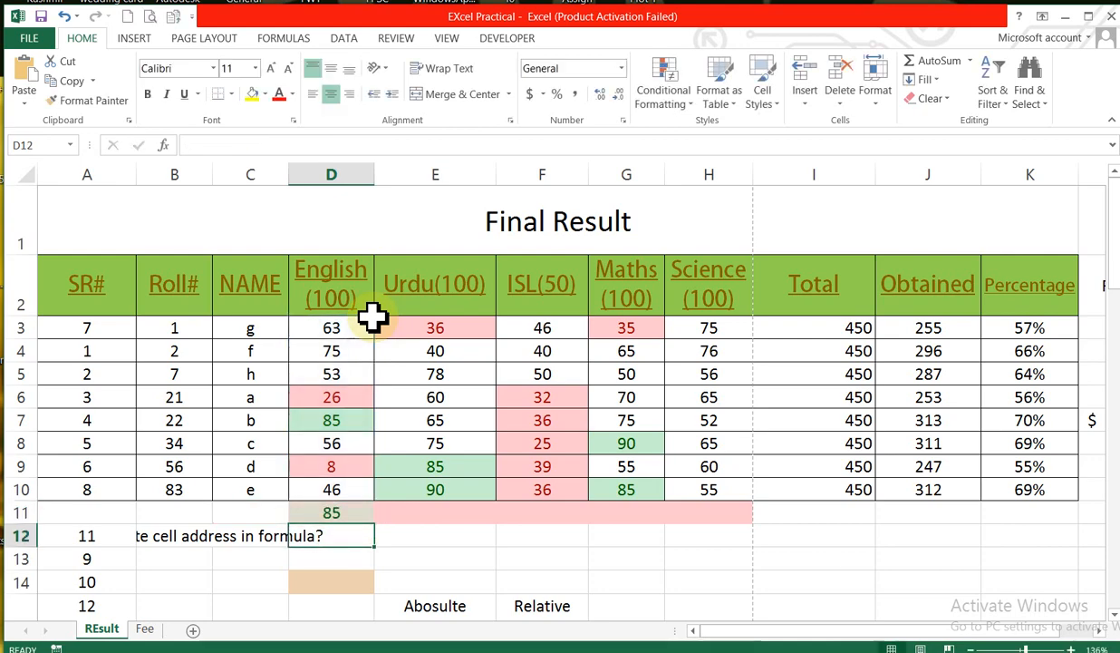
pyautogui.click(345, 512)
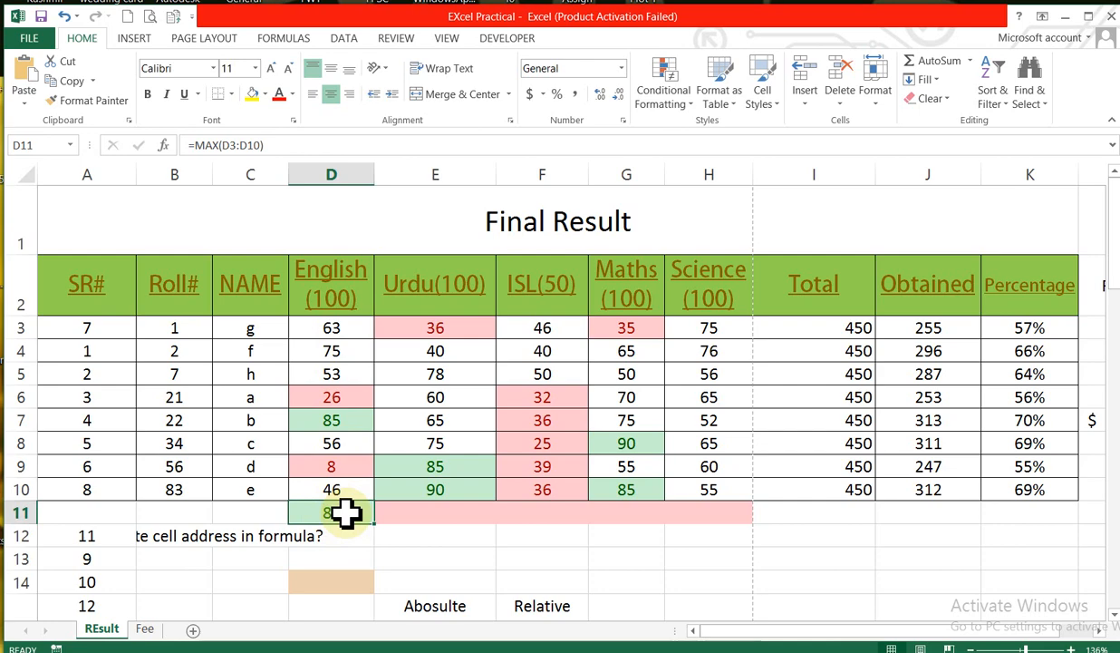
# Calculate the average Urdu mark in E11 with the AutoSum Average function over E3:E10
pyautogui.click(418, 521)
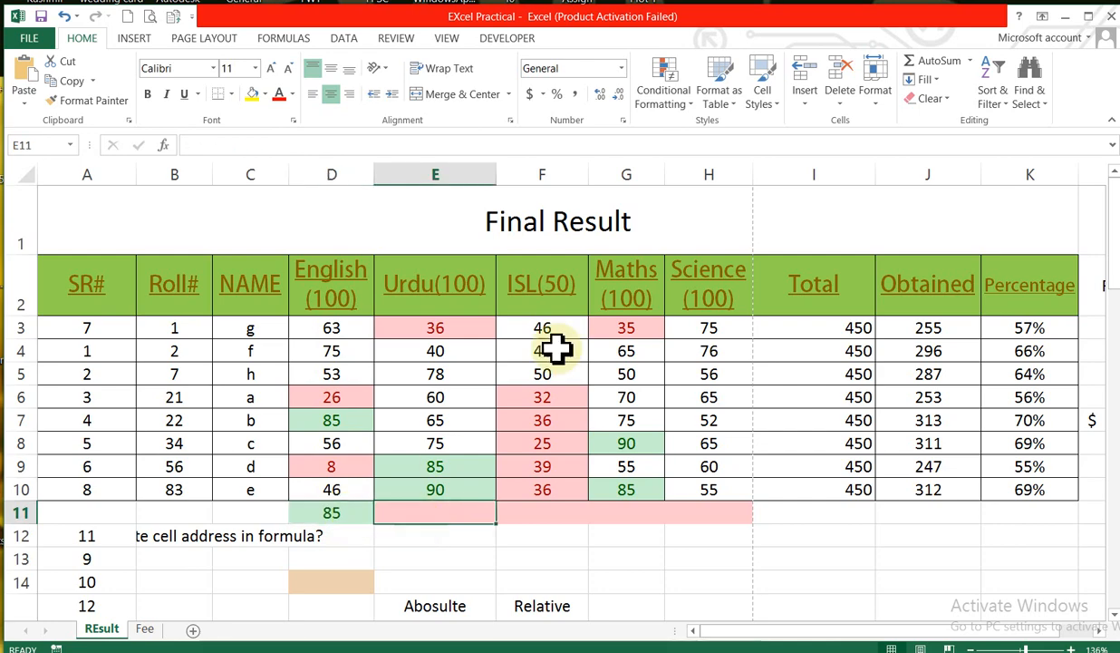
pyautogui.click(968, 61)
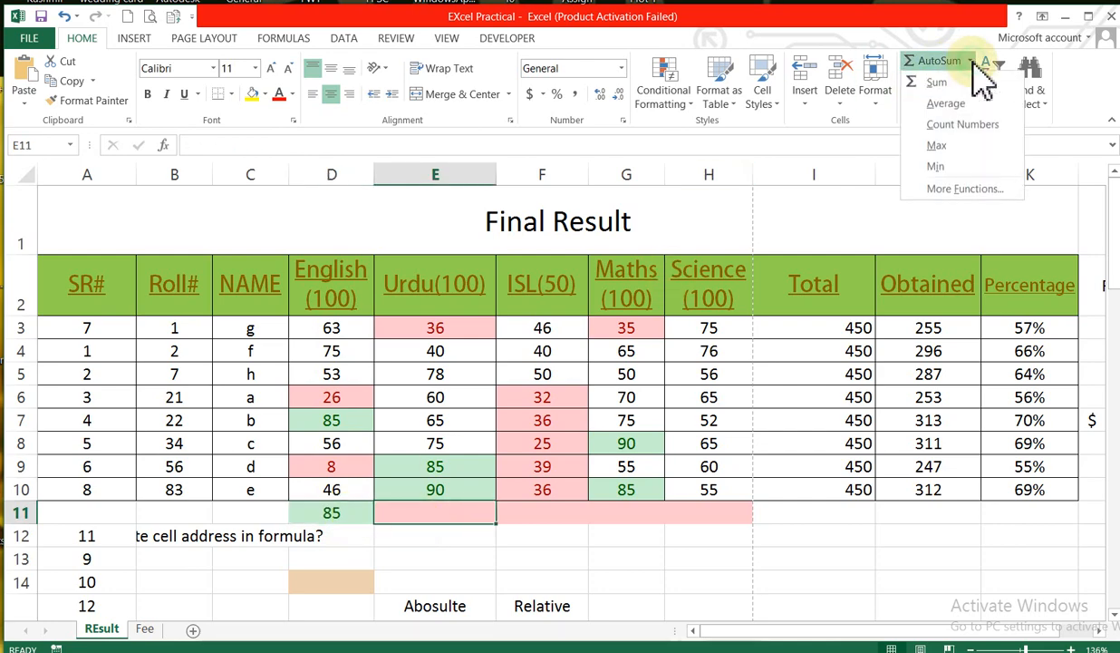
pyautogui.click(950, 105)
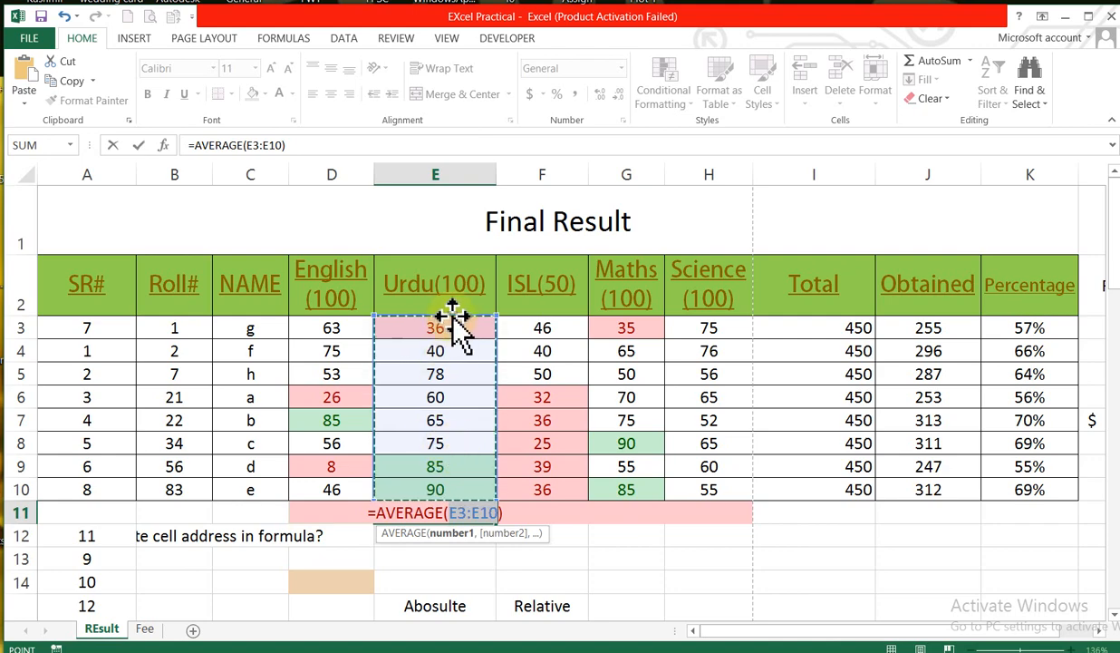
pyautogui.press('Return')
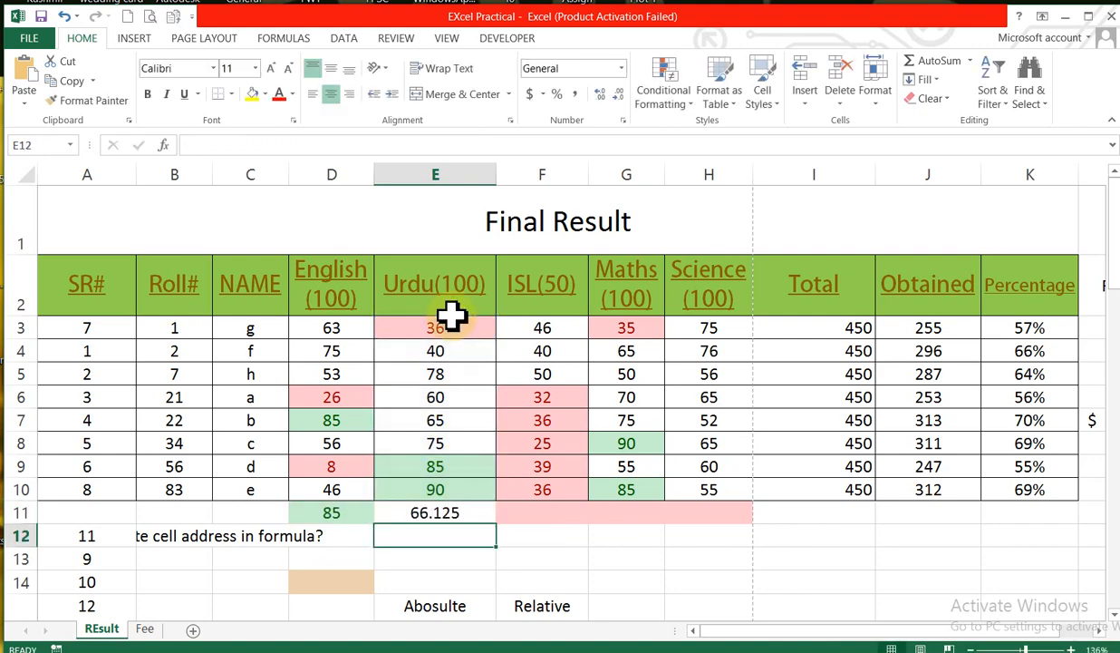
pyautogui.click(433, 512)
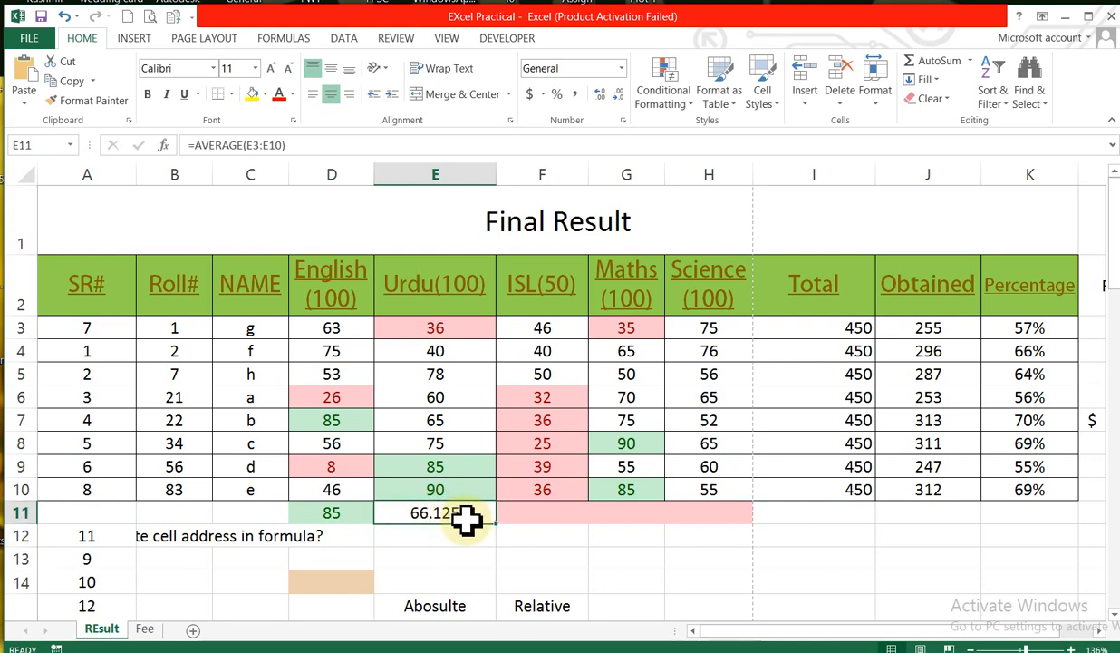
pyautogui.press('Up')
pyautogui.press('Up')
pyautogui.press('Up')
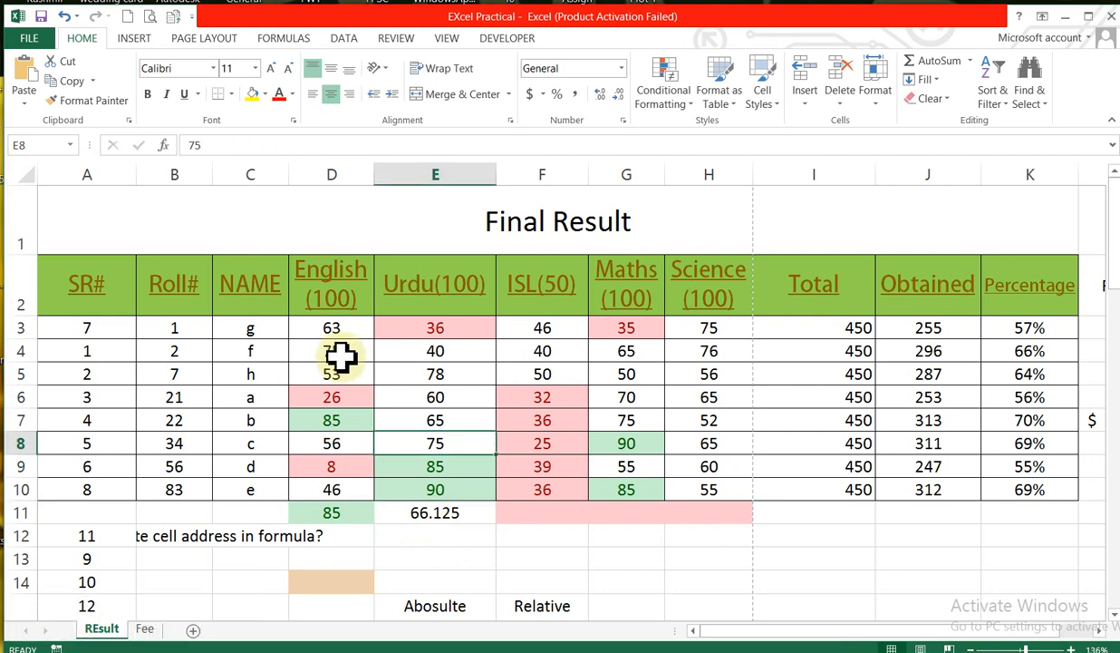
pyautogui.click(444, 514)
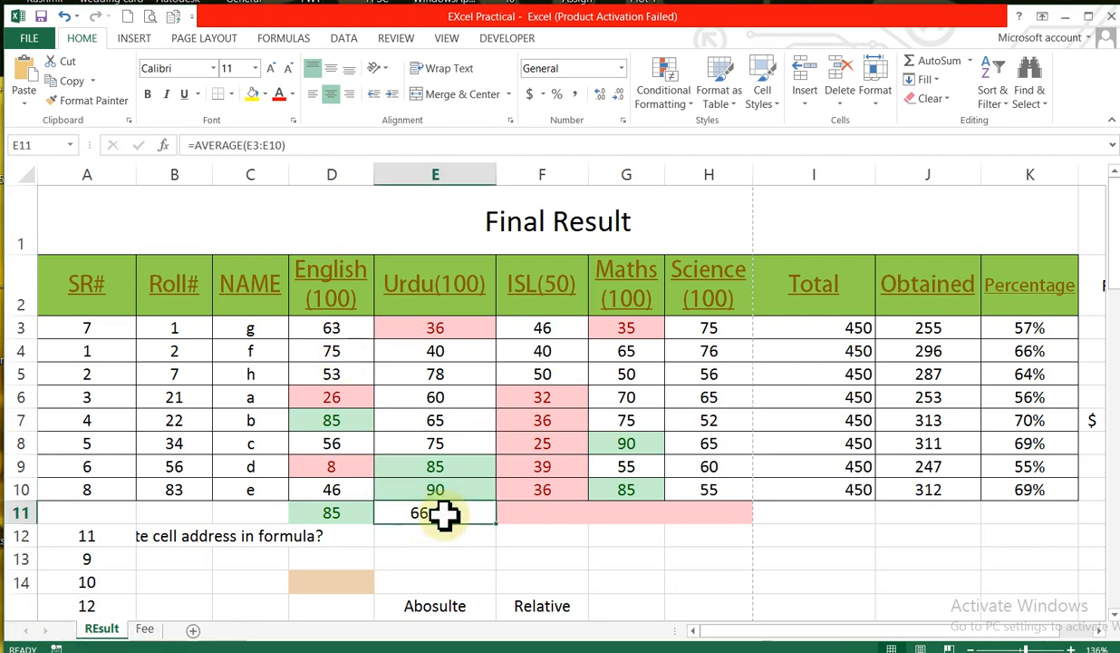
# Open the Insert Function dialog for cell F11 through AutoSum's additional functions and reposition the dialog over the sheet
pyautogui.click(550, 509)
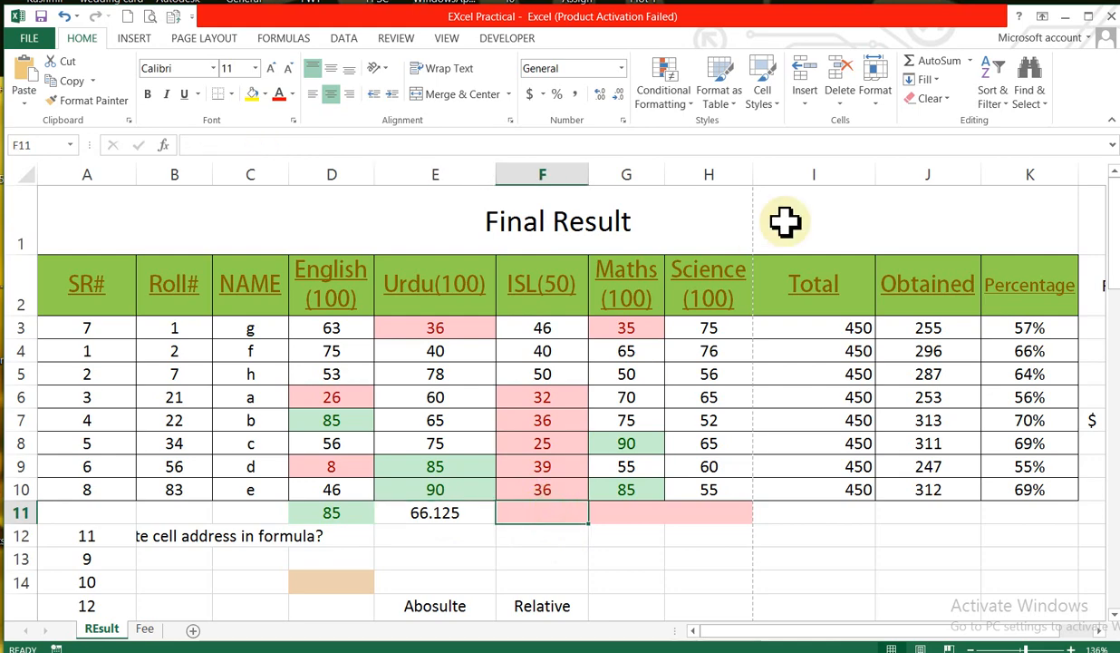
pyautogui.click(970, 61)
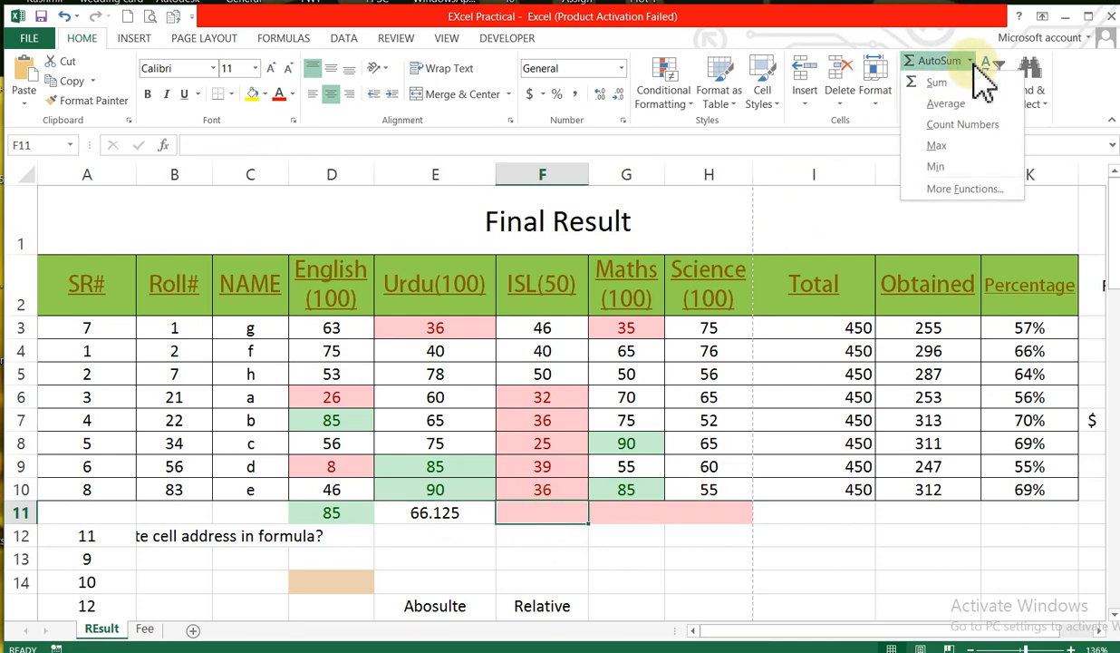
pyautogui.click(943, 192)
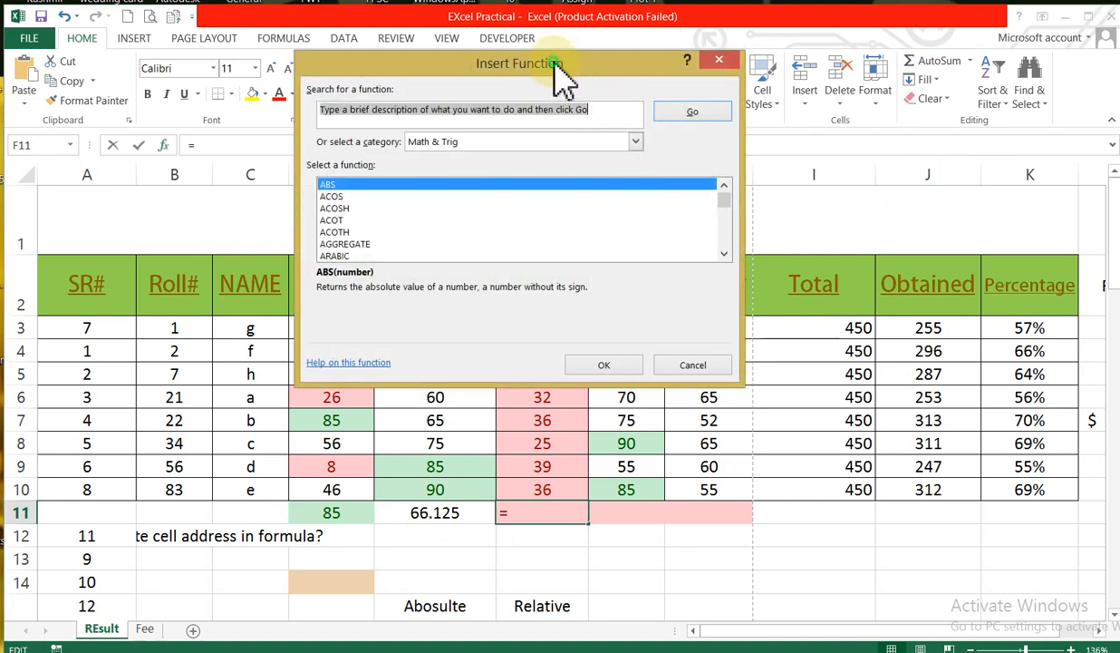
pyautogui.moveTo(554, 64); pyautogui.dragTo(580, 96)
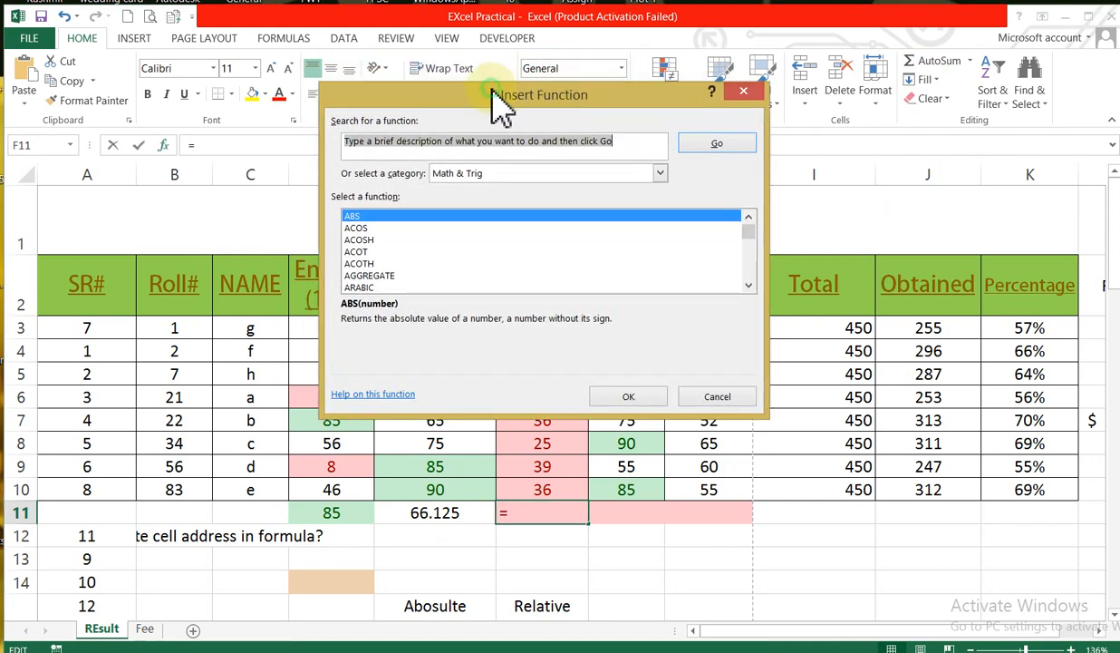
pyautogui.moveTo(491, 89); pyautogui.dragTo(493, 104)
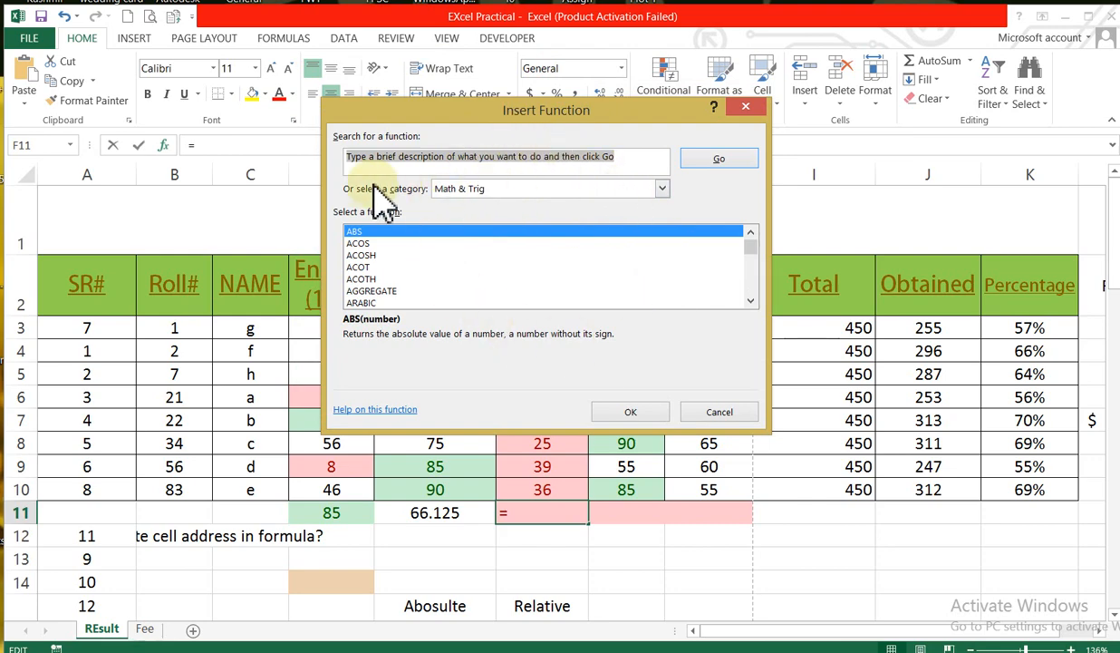
# Insert the COUNT function from the Statistical category in F11 to count the ISL marks in F3:F10
pyautogui.click(663, 190)
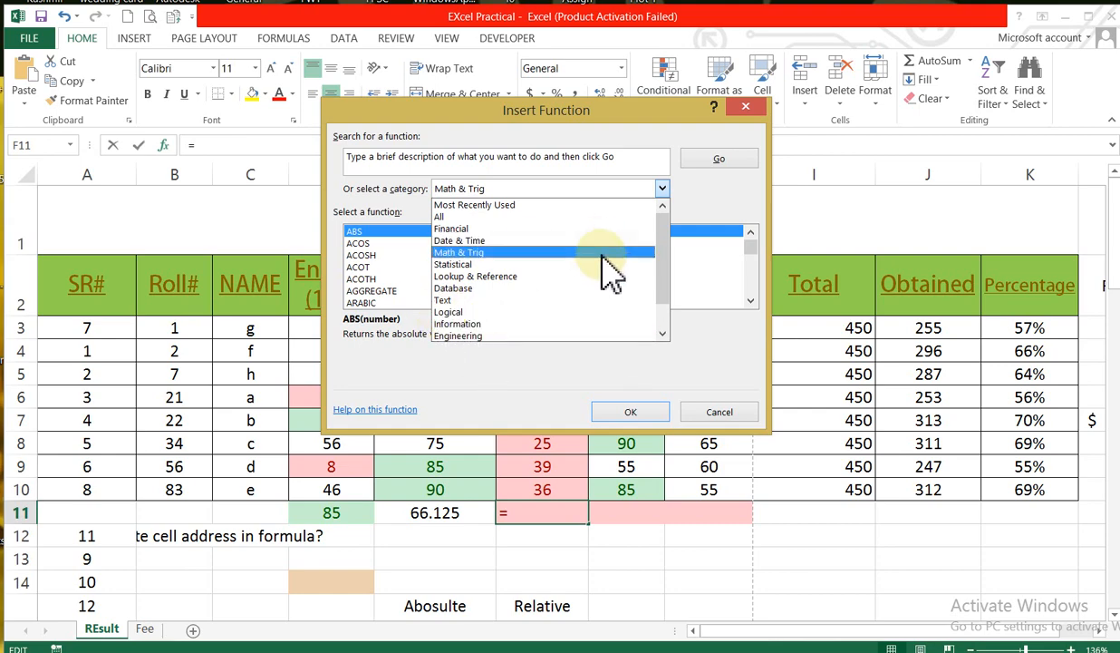
pyautogui.moveTo(669, 261); pyautogui.dragTo(669, 224)
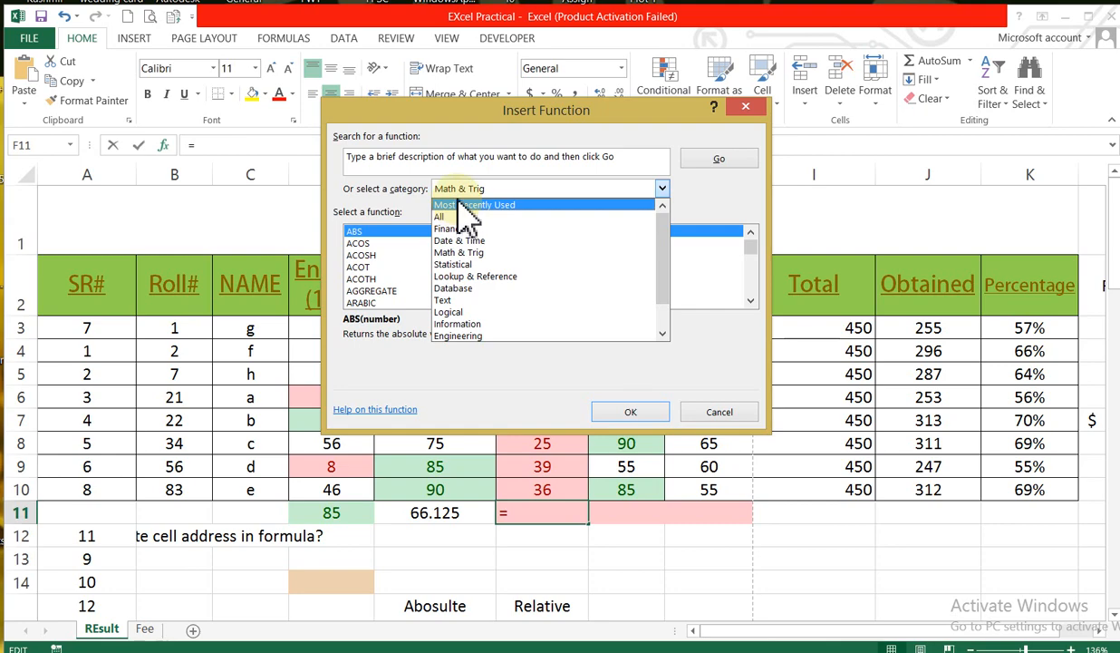
pyautogui.click(462, 264)
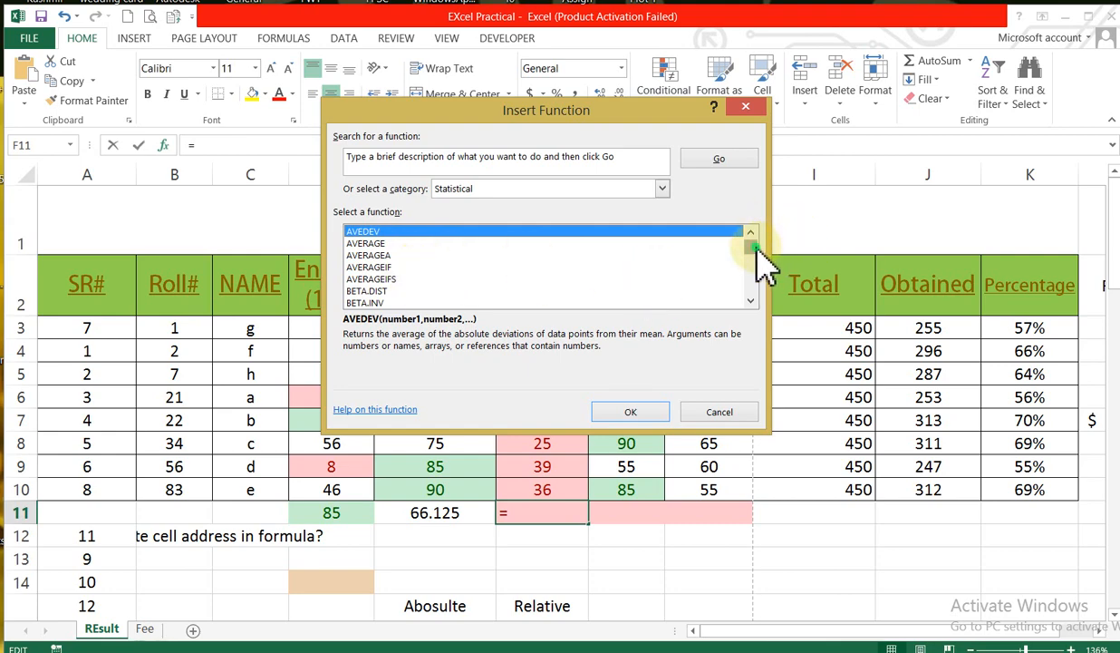
pyautogui.moveTo(752, 246); pyautogui.dragTo(751, 258)
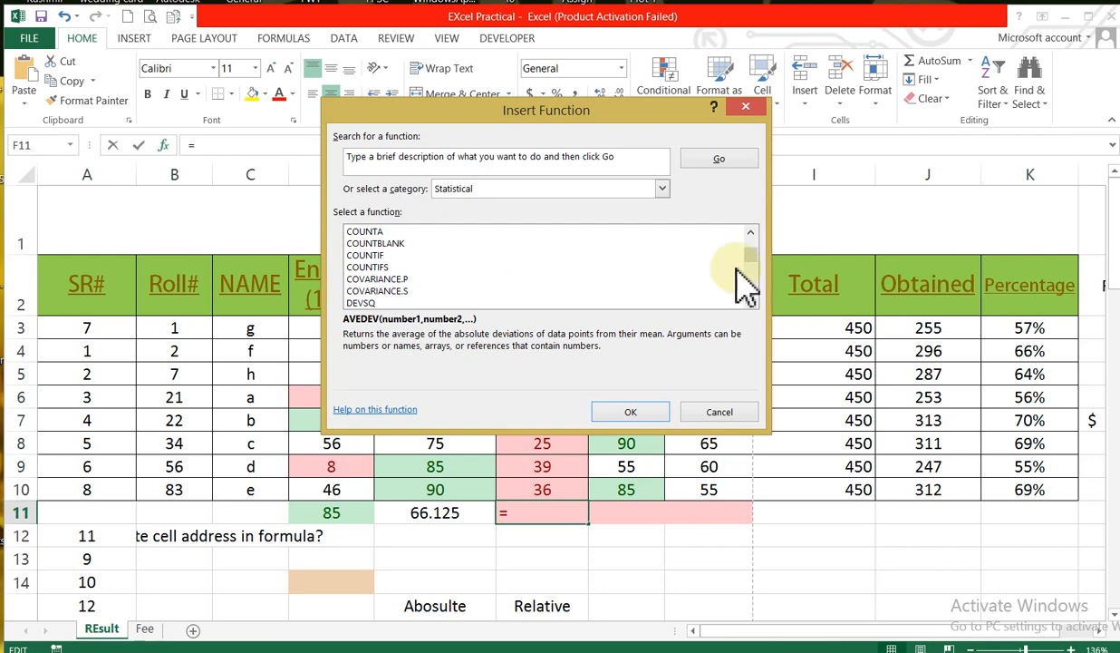
pyautogui.moveTo(753, 255); pyautogui.dragTo(752, 250)
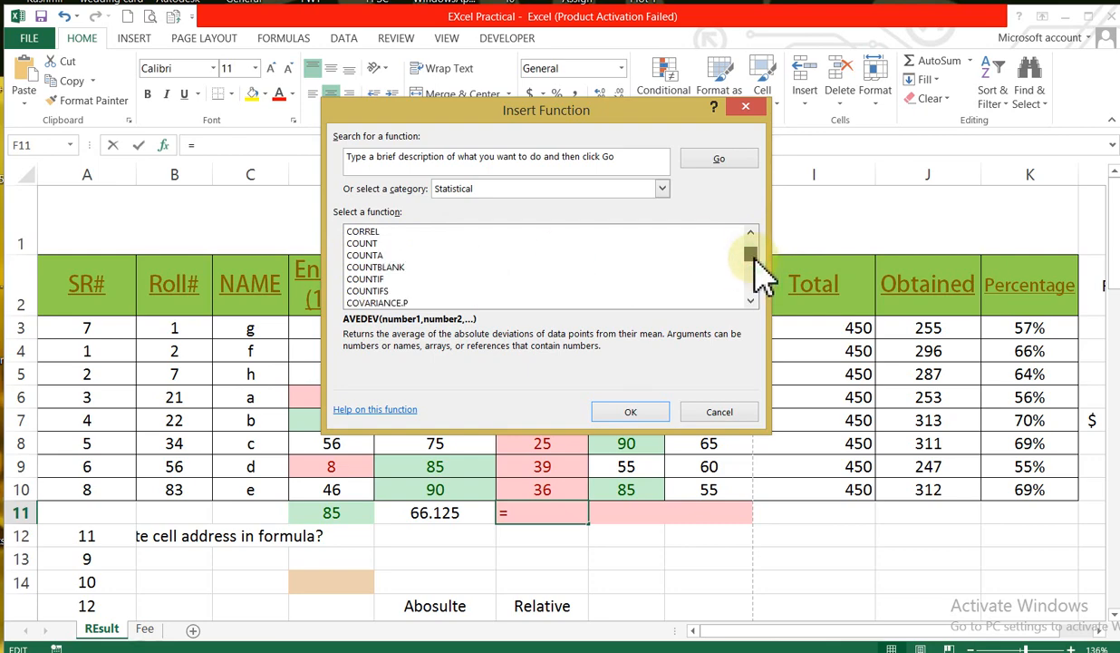
pyautogui.click(363, 242)
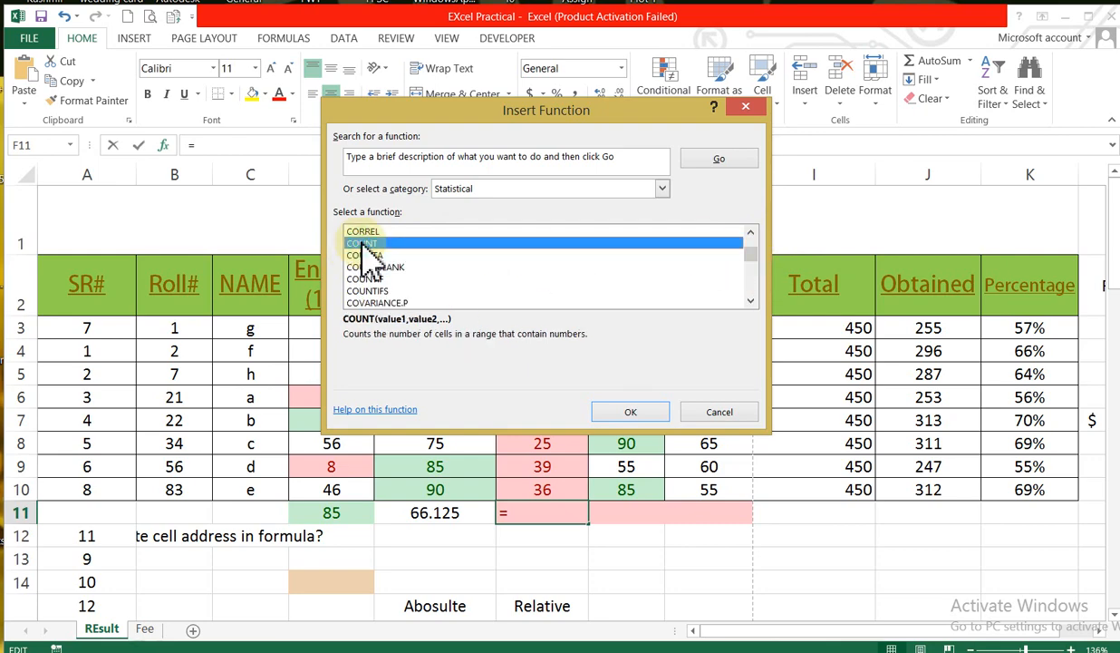
pyautogui.click(630, 415)
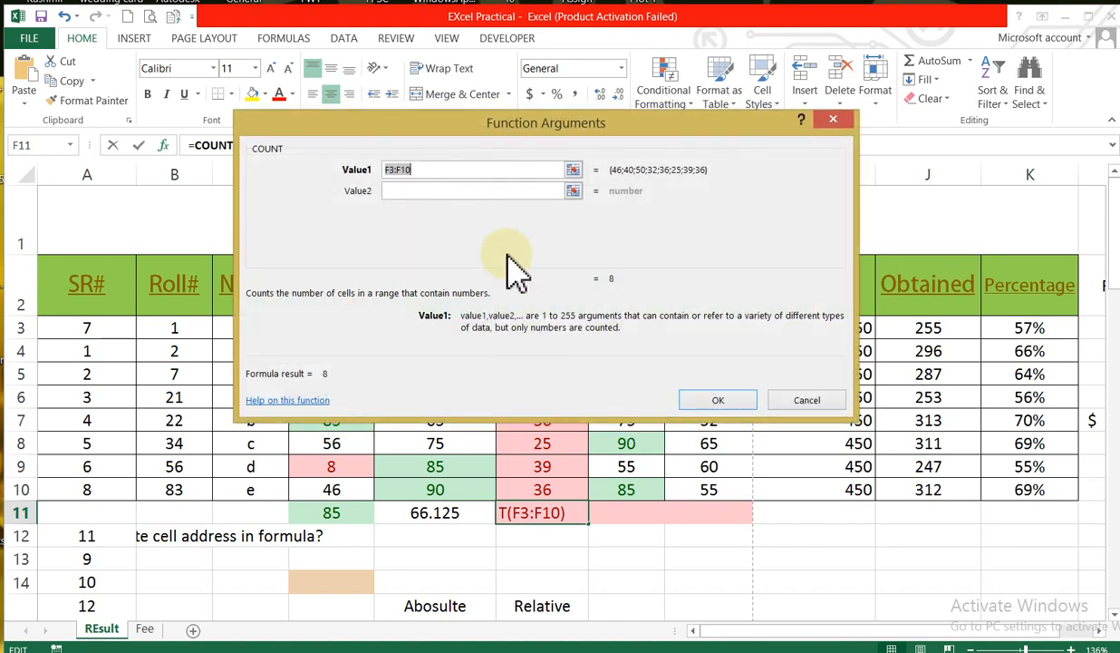
pyautogui.click(573, 190)
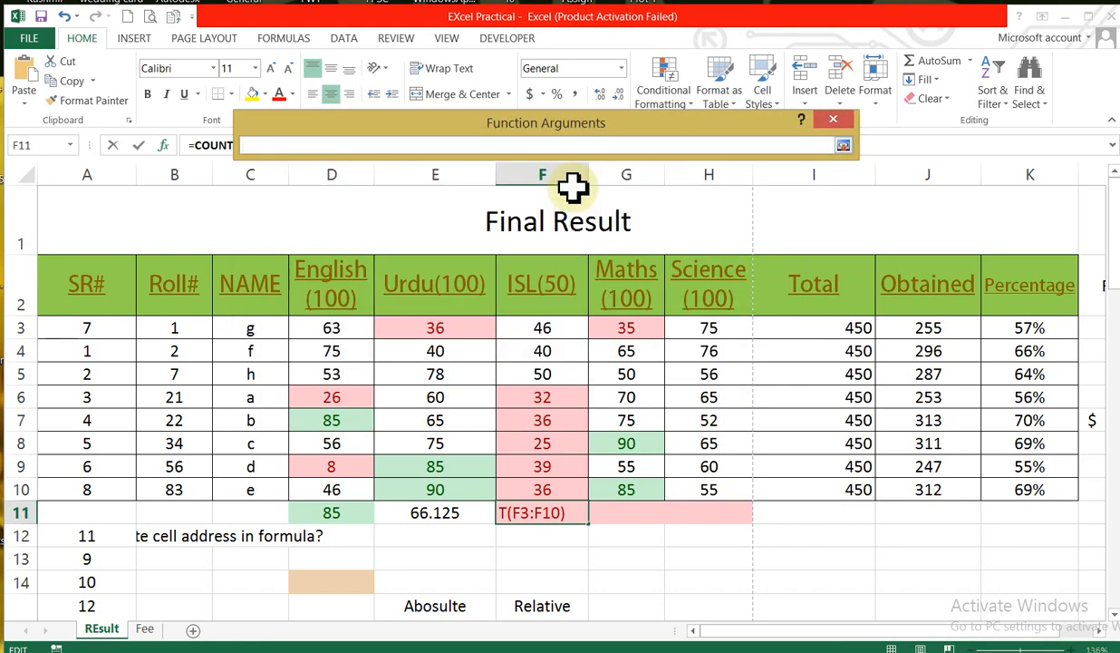
pyautogui.press('Return')
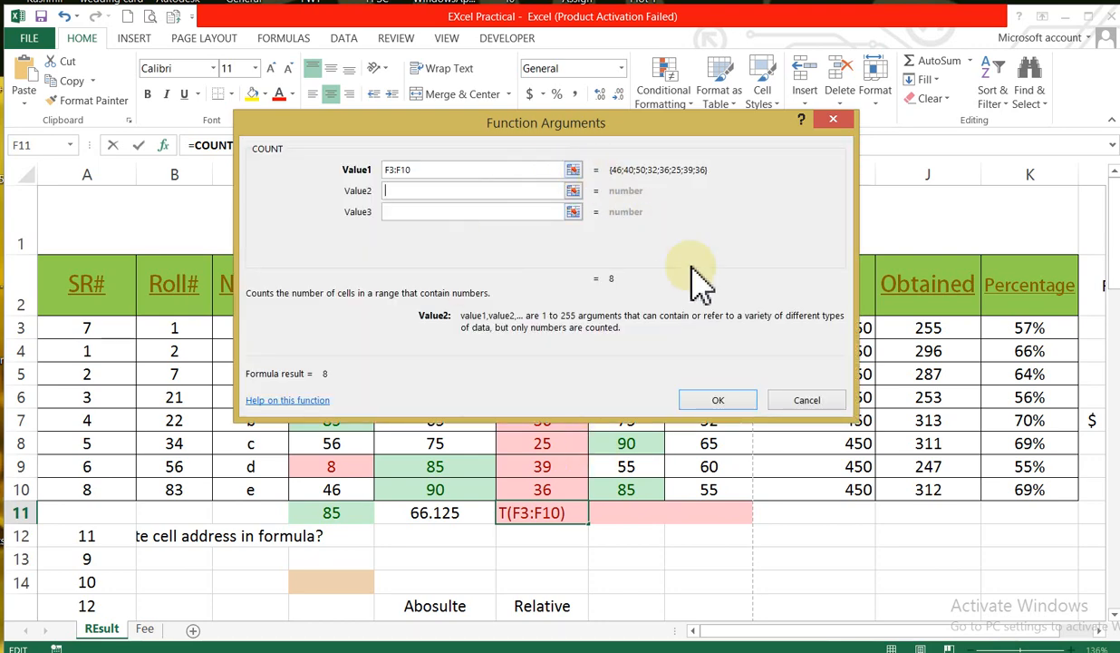
pyautogui.click(732, 401)
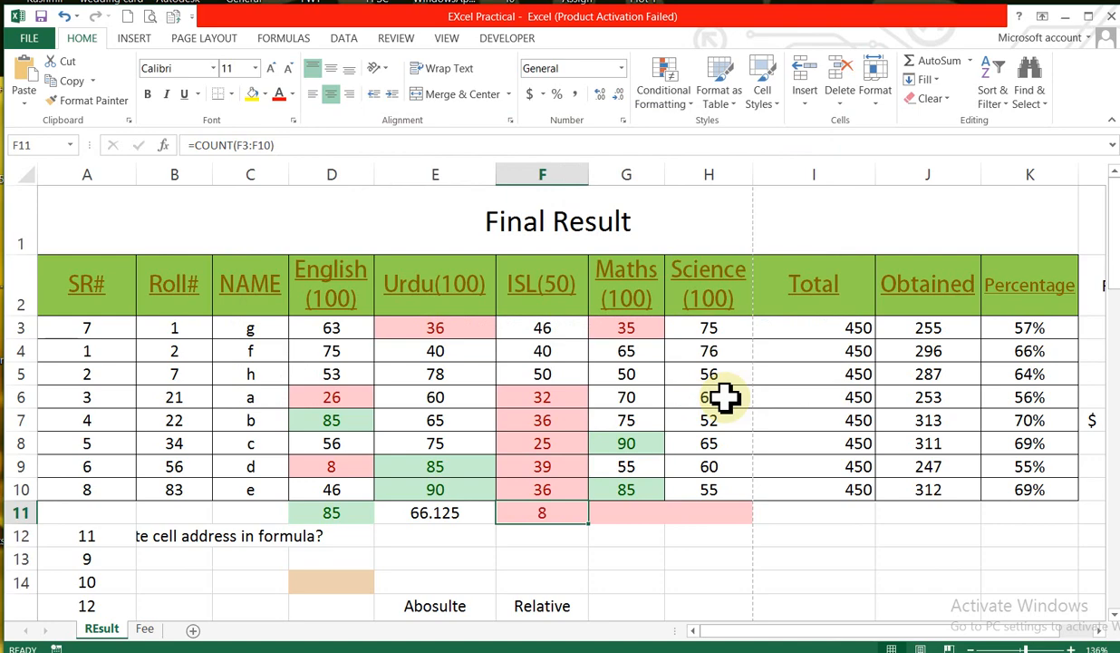
# Check the count formula in F11 against the ISL marks in F3:F10
pyautogui.click(535, 537)
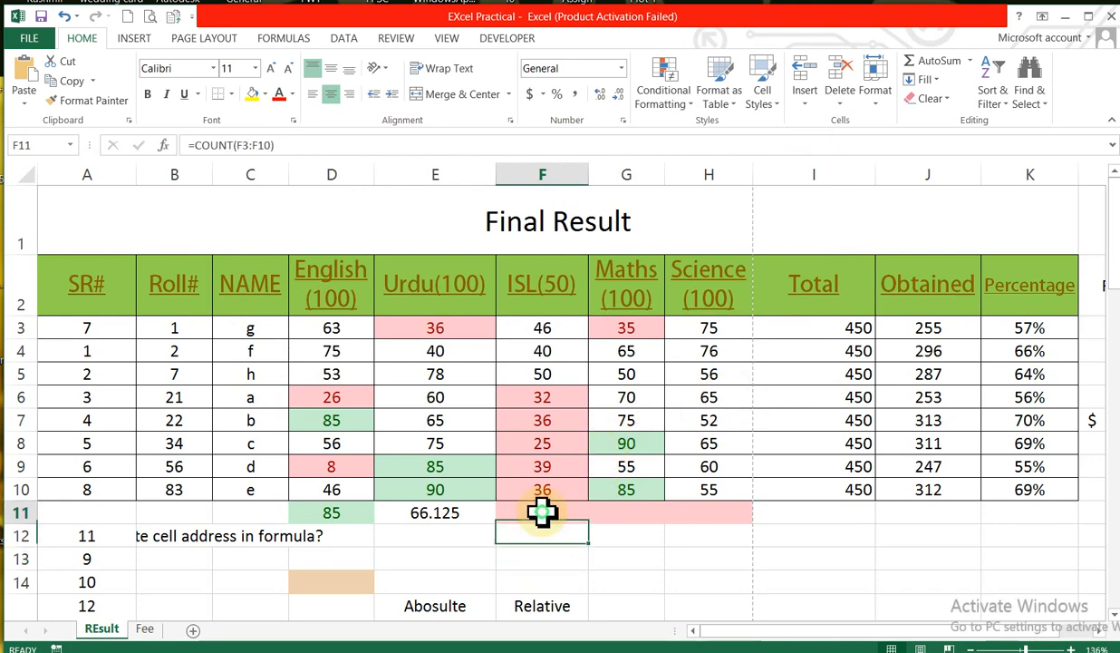
pyautogui.click(542, 513)
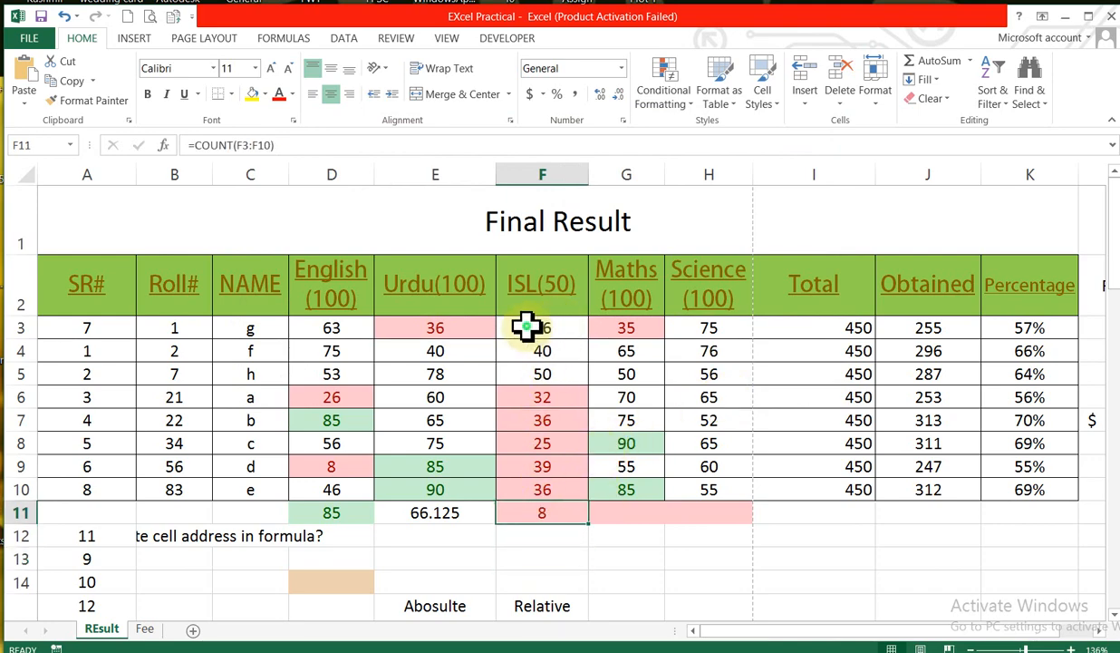
pyautogui.moveTo(526, 327); pyautogui.dragTo(550, 489)
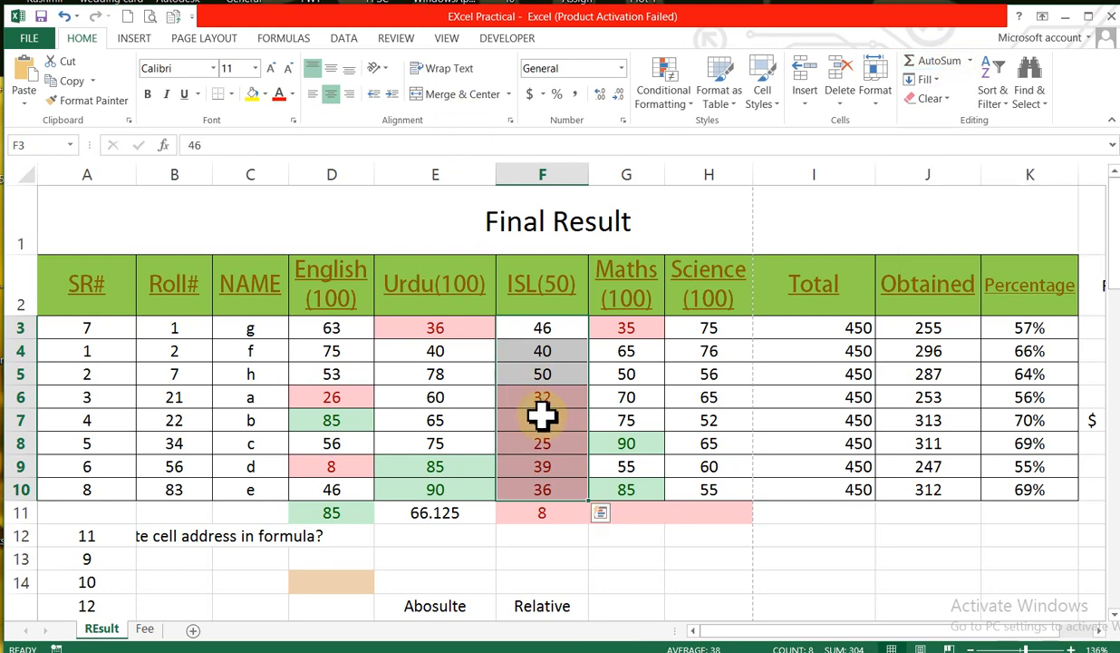
# Replace the addition formula in the first student's Obtained cell J3 with the reference =G11
pyautogui.click(631, 513)
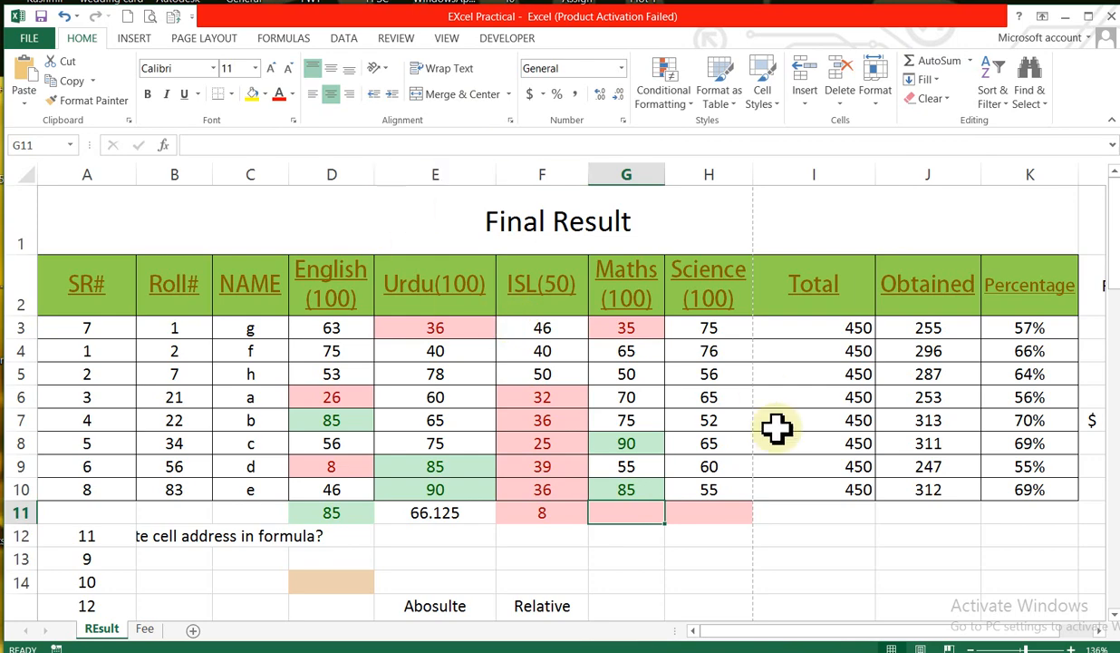
pyautogui.click(943, 332)
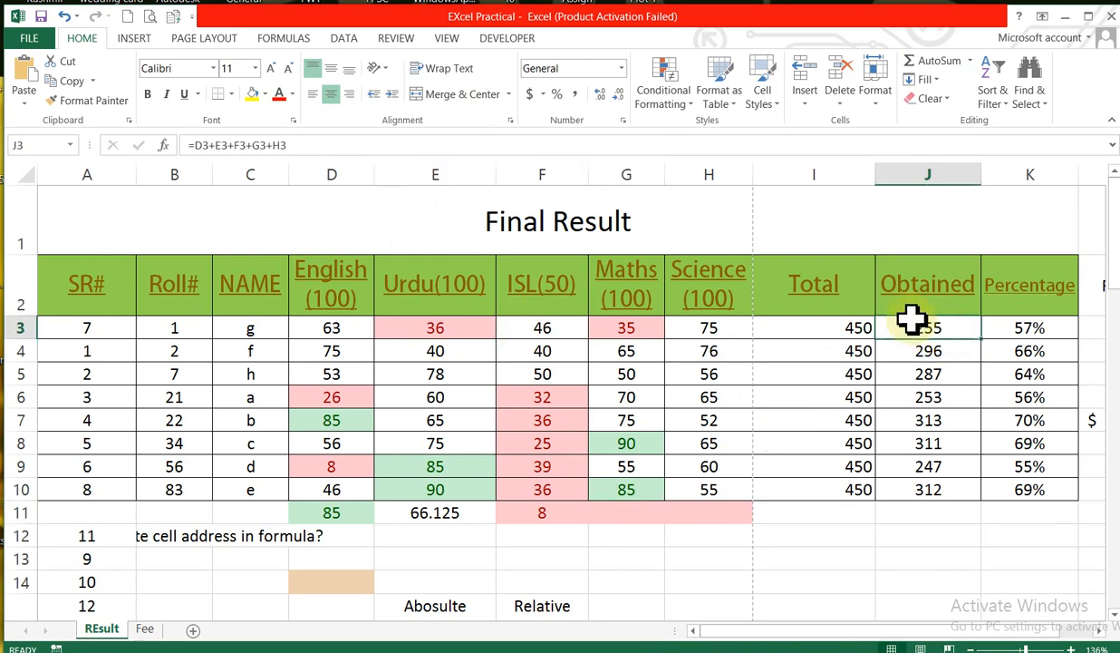
pyautogui.click(201, 145)
pyautogui.tripleClick(295, 145)
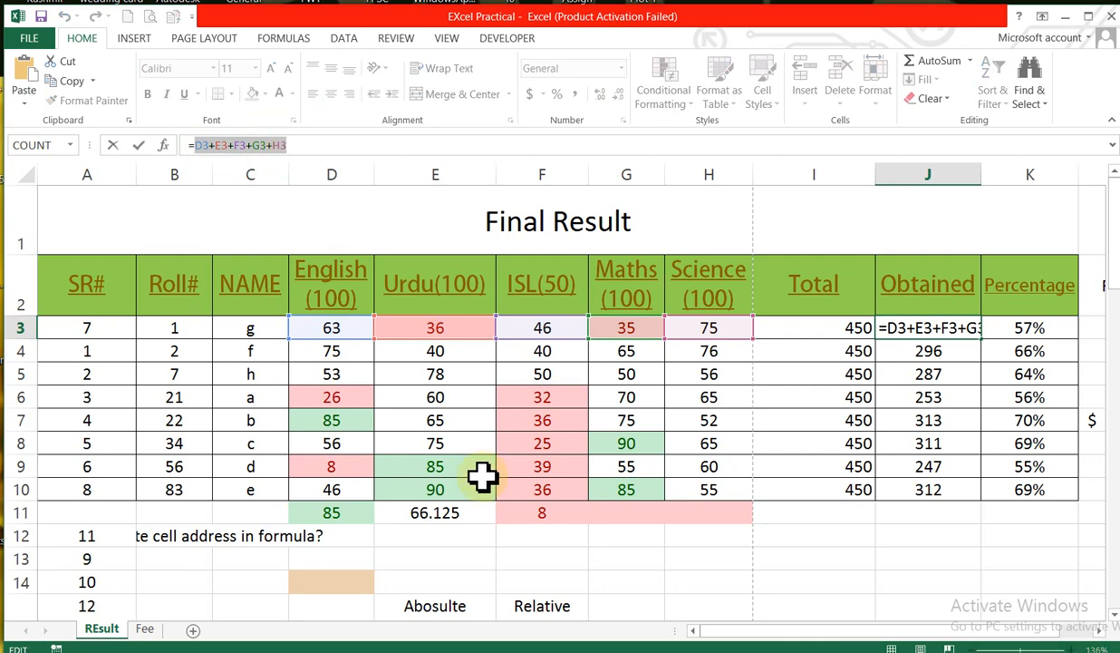
pyautogui.click(612, 515)
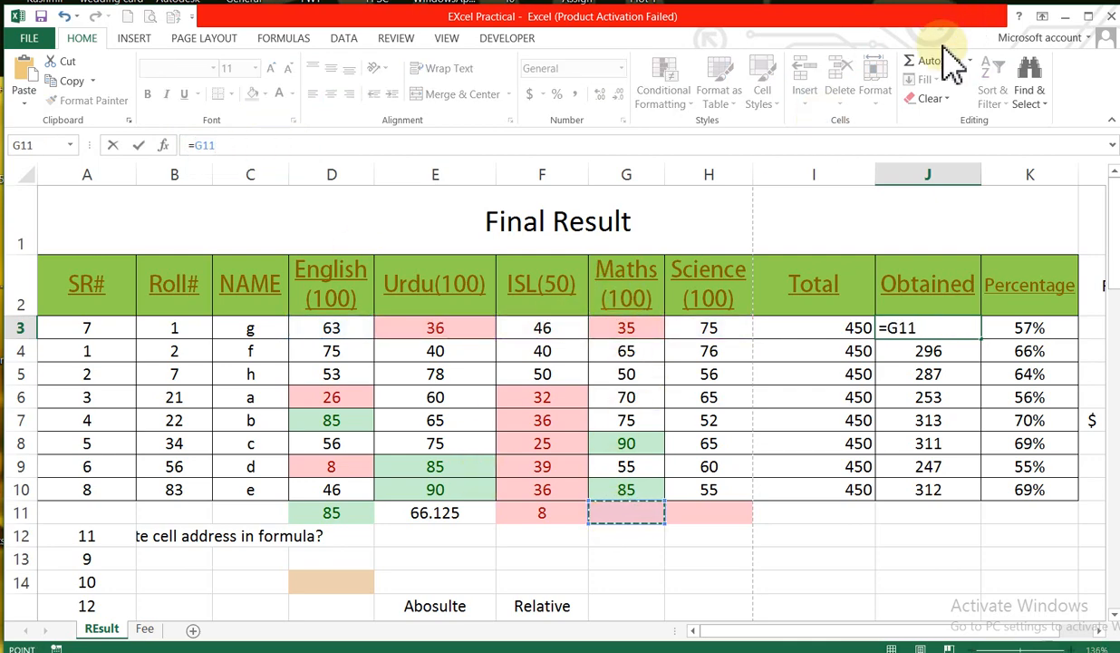
pyautogui.hotkey('ctrl', 'Return')
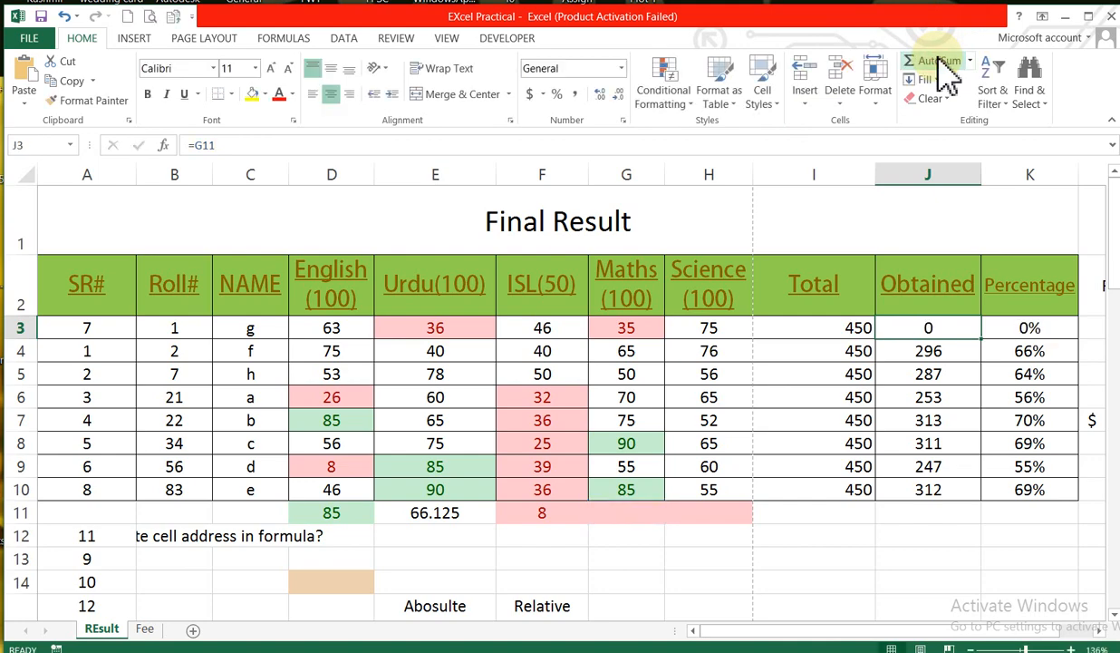
# Total the Maths marks in G11 with AutoSum over G3:G10
pyautogui.click(635, 509)
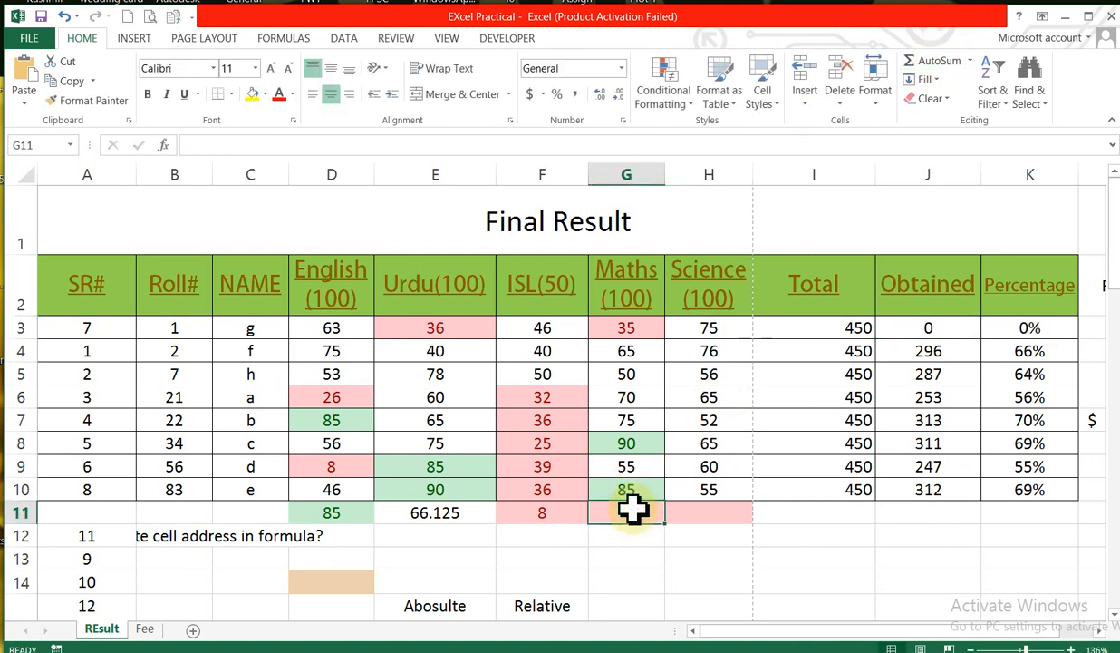
pyautogui.click(931, 61)
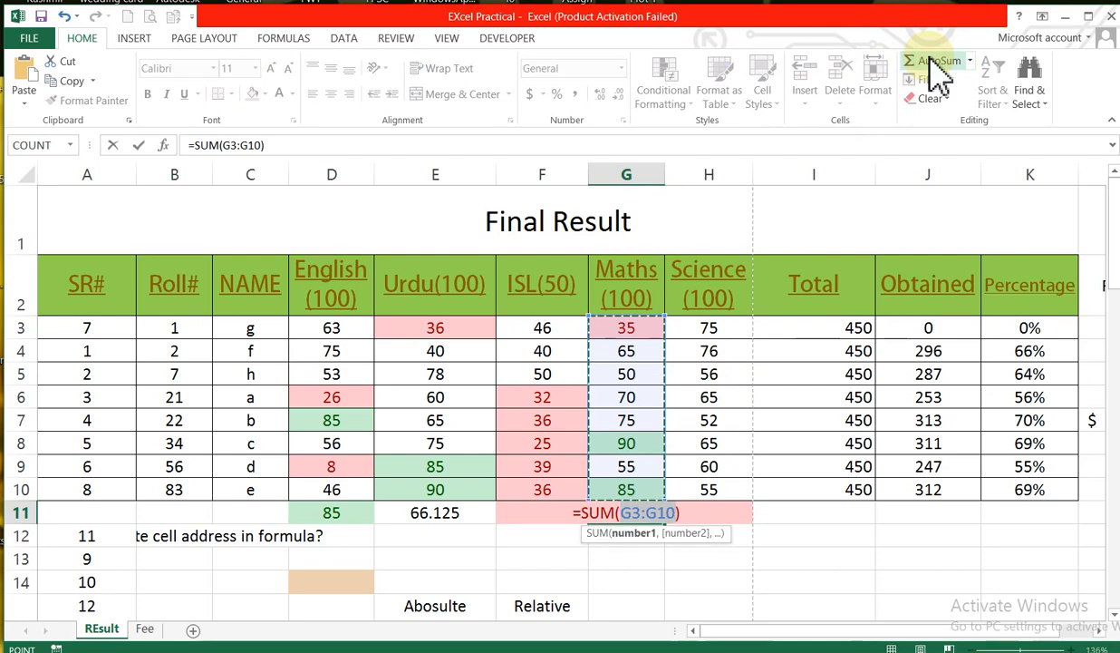
pyautogui.press('Return')
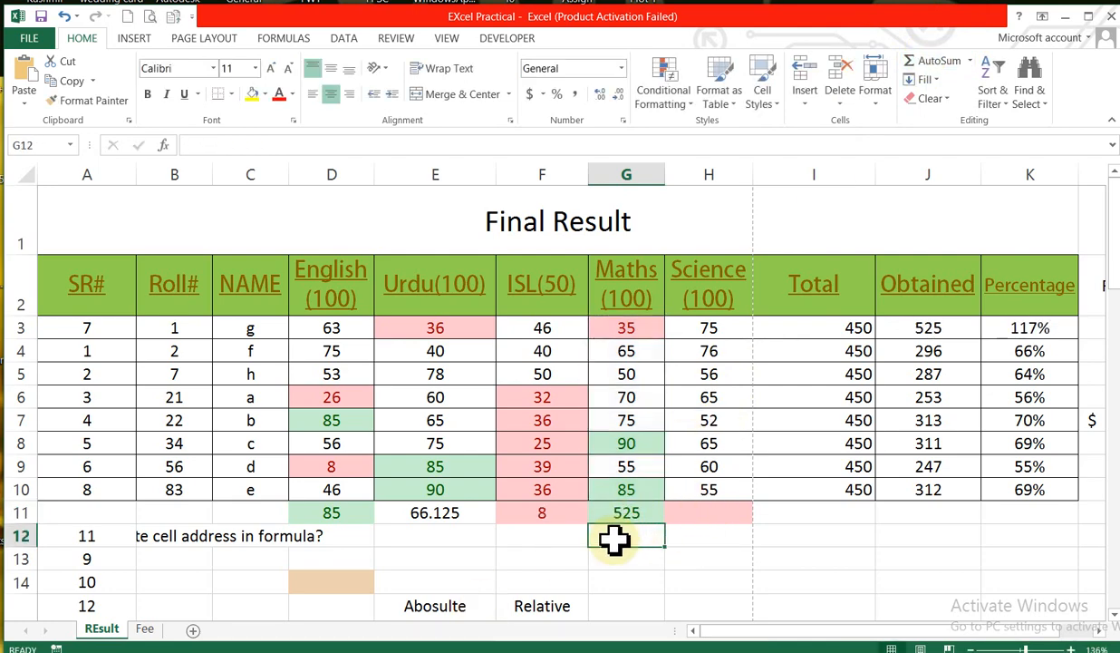
# Begin a manual SUM formula in G12, directly below the Maths total
pyautogui.click(206, 145)
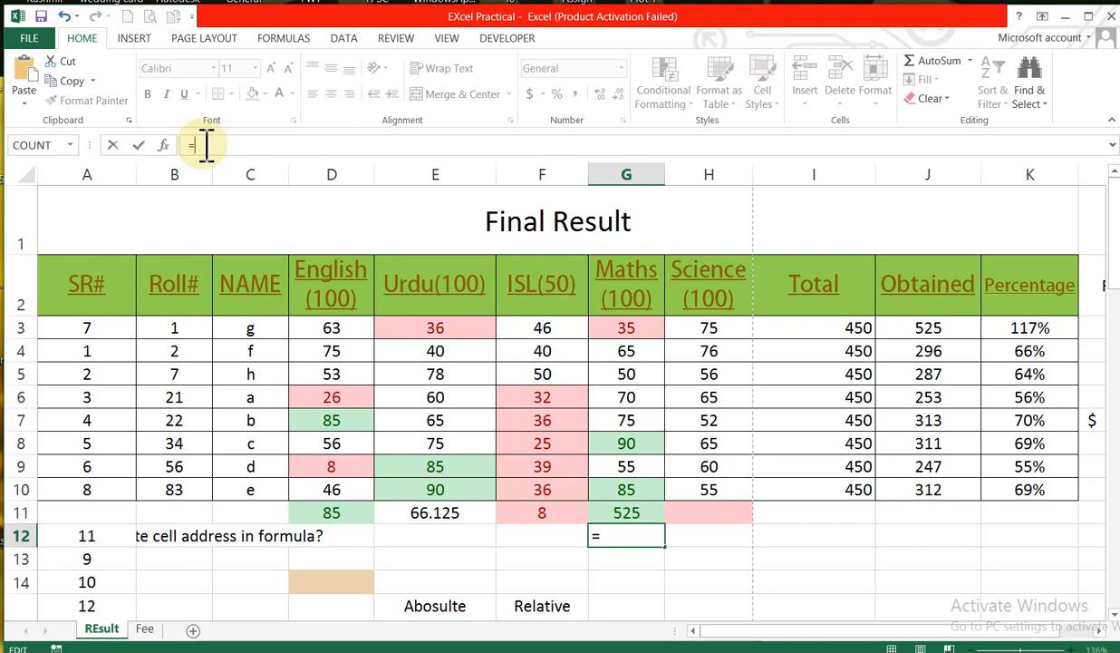
pyautogui.write('=sum')
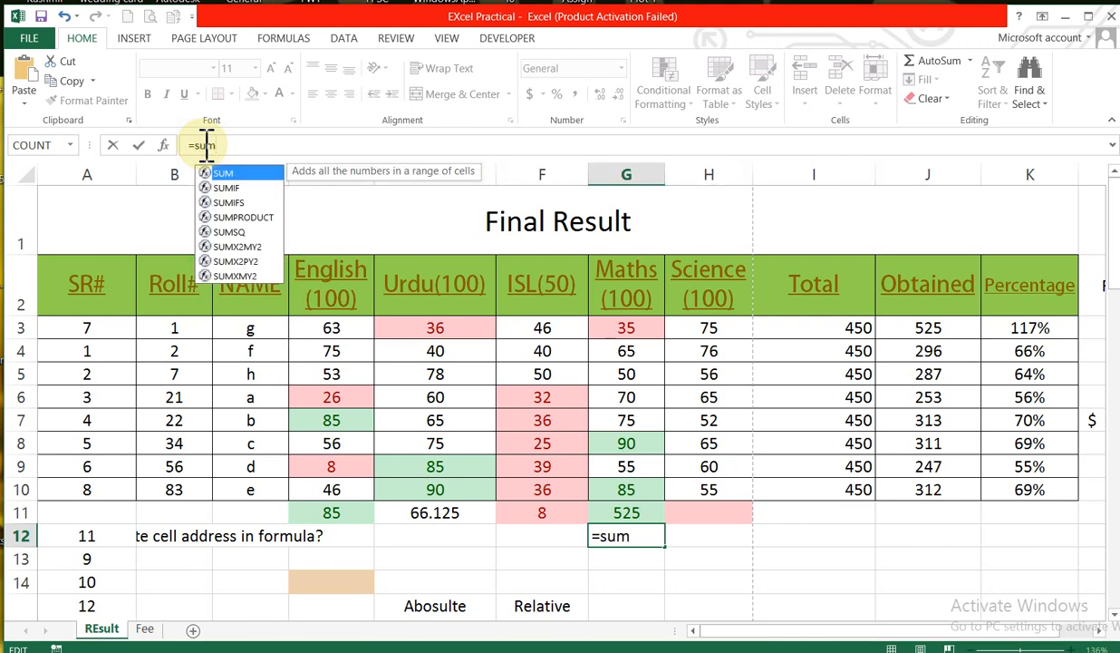
pyautogui.write('(')
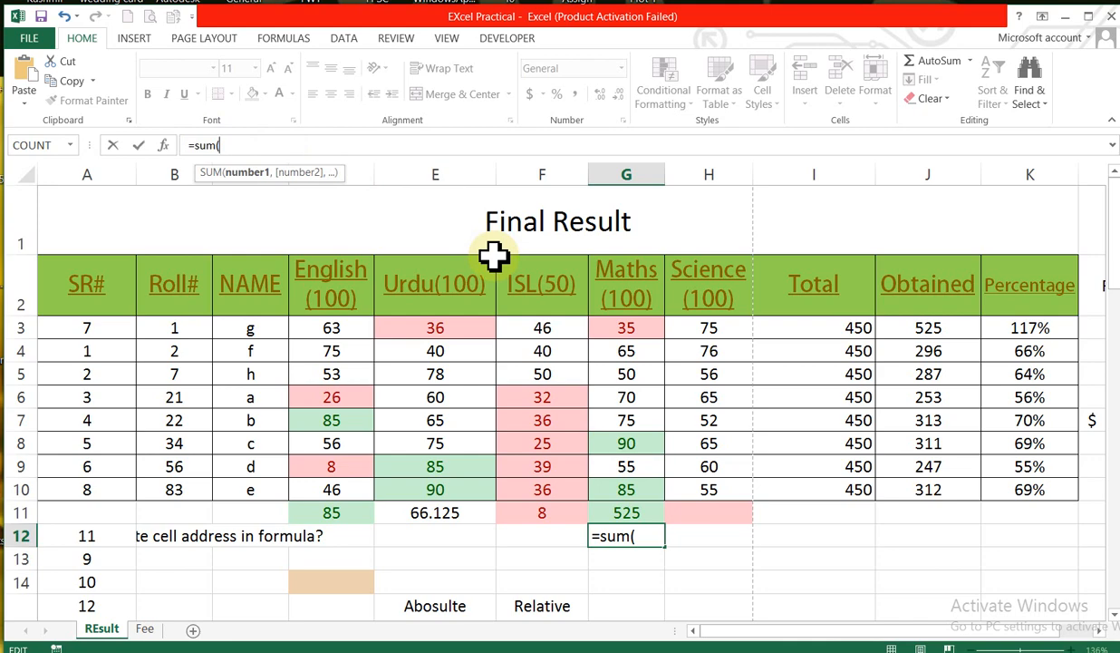
pyautogui.write('c1,')
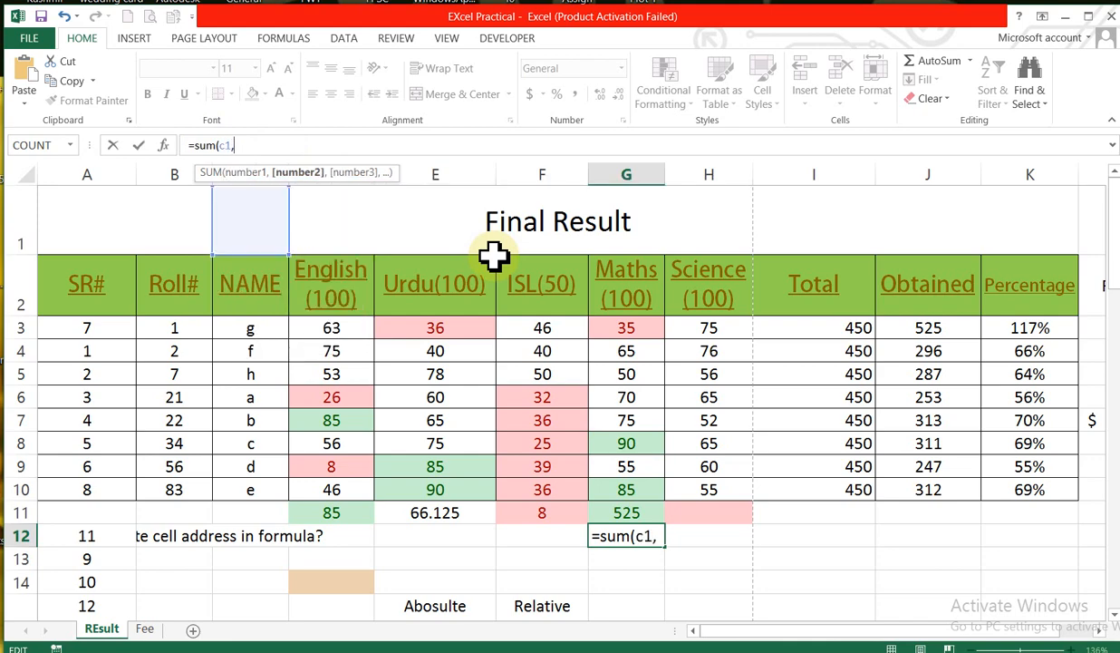
pyautogui.write('c2,c3,')
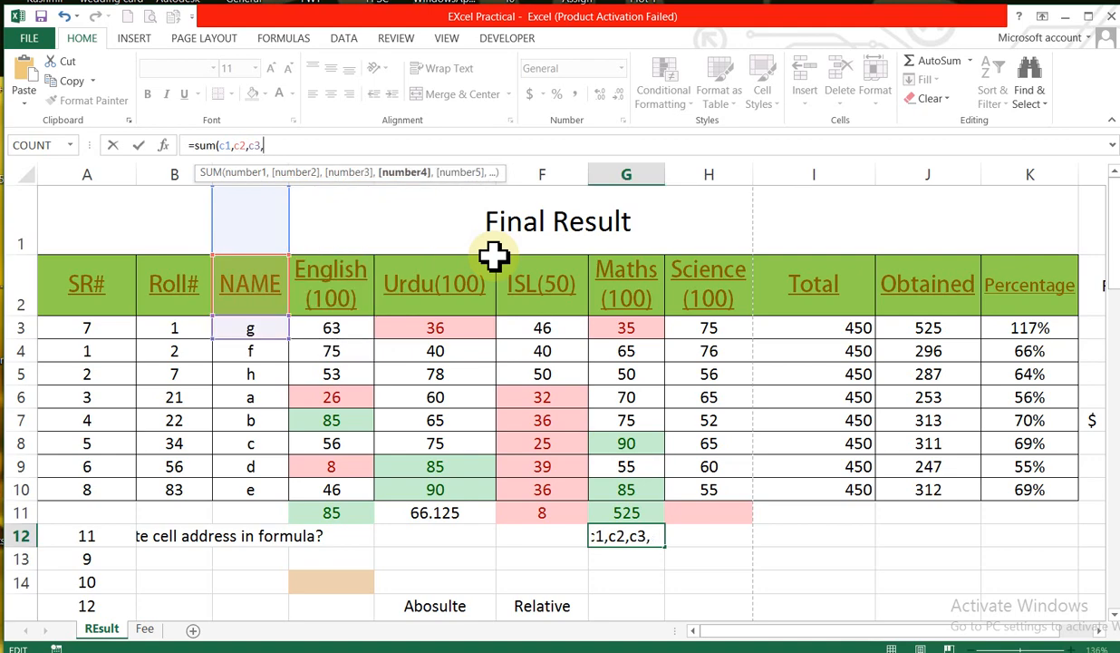
pyautogui.press('BackSpace')
pyautogui.press('BackSpace')
pyautogui.press('BackSpace')
pyautogui.press('BackSpace')
pyautogui.press('BackSpace')
pyautogui.press('BackSpace')
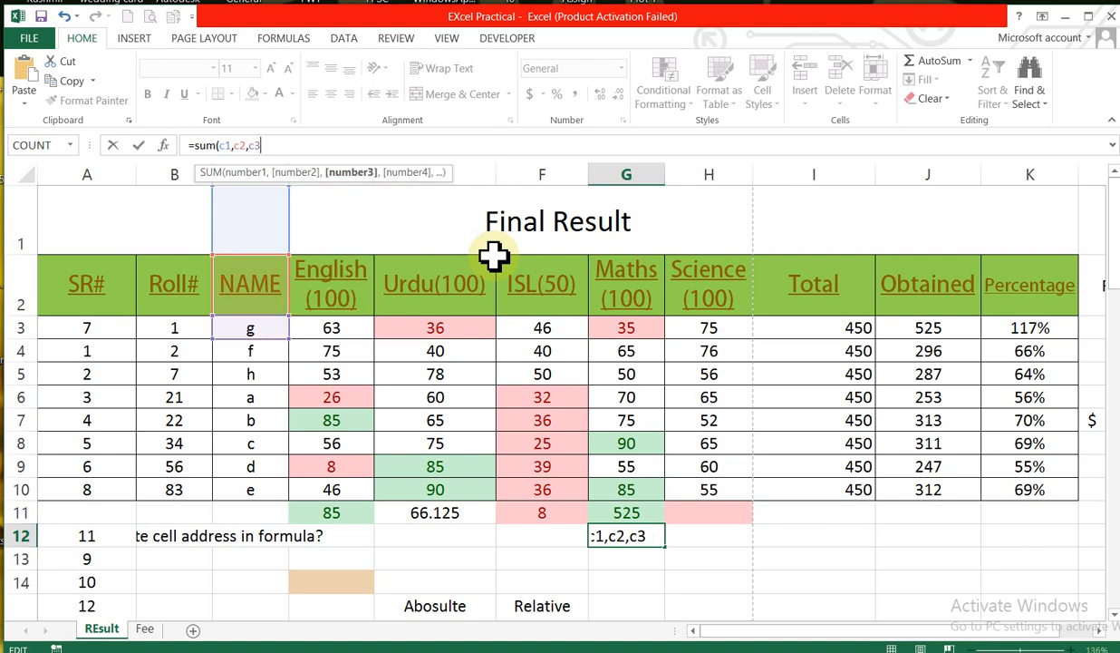
pyautogui.press('BackSpace')
pyautogui.press('BackSpace')
pyautogui.press('BackSpace')
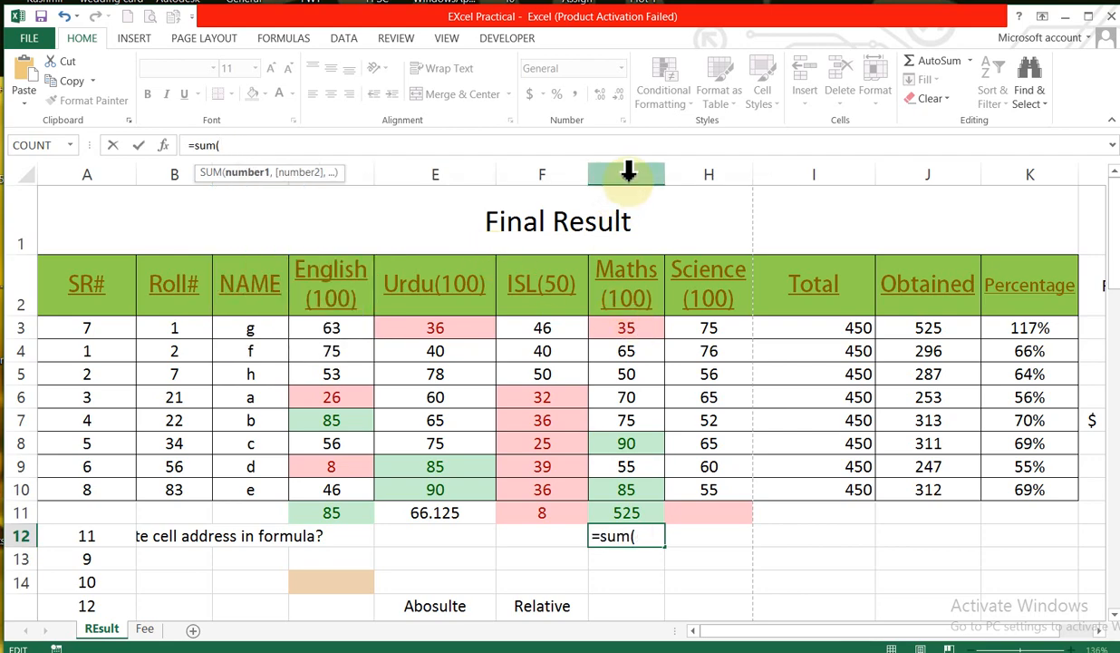
# Complete the G12 formula as =SUM(G3:G10) to total the Maths marks, and reselect the cell to review it
pyautogui.click(631, 323)
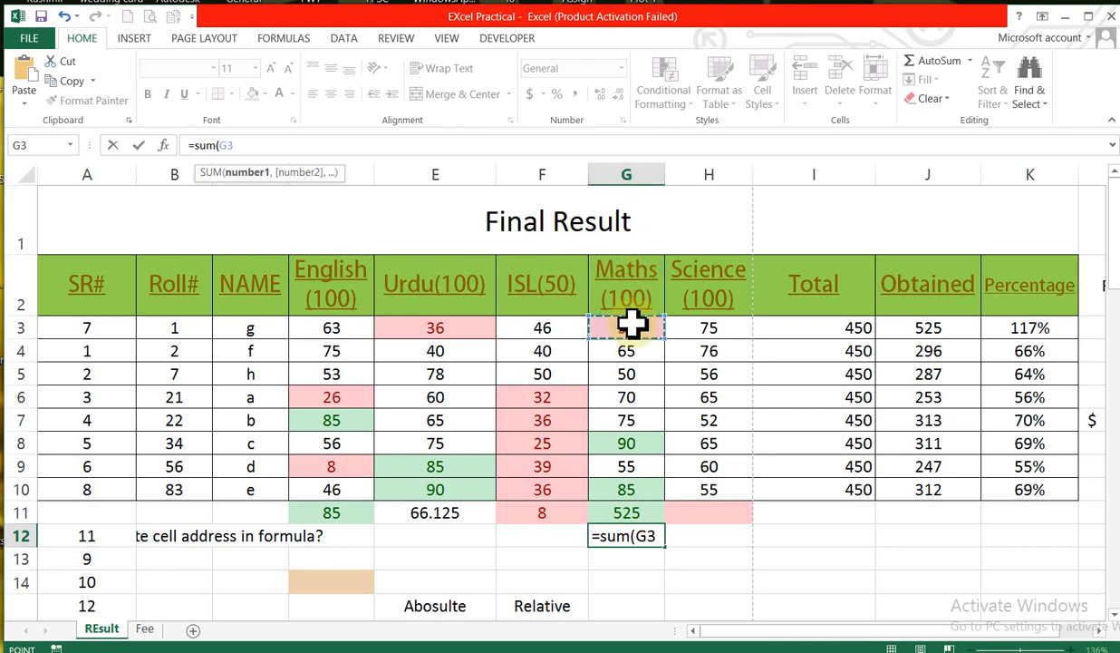
pyautogui.press('F8')
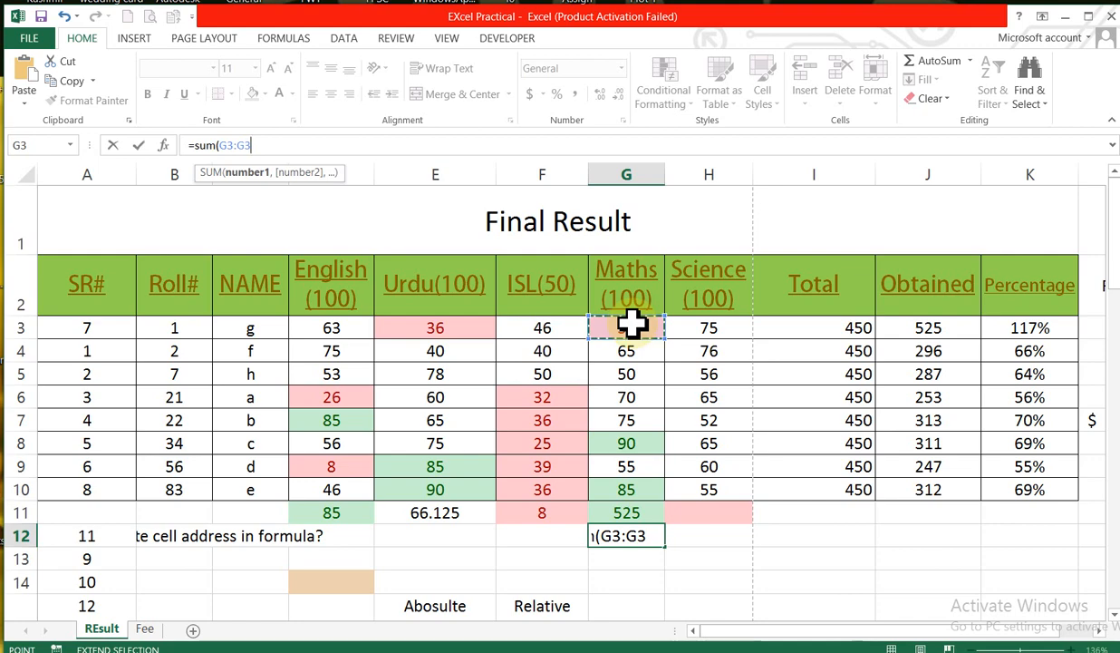
pyautogui.press('BackSpace')
pyautogui.press('BackSpace')
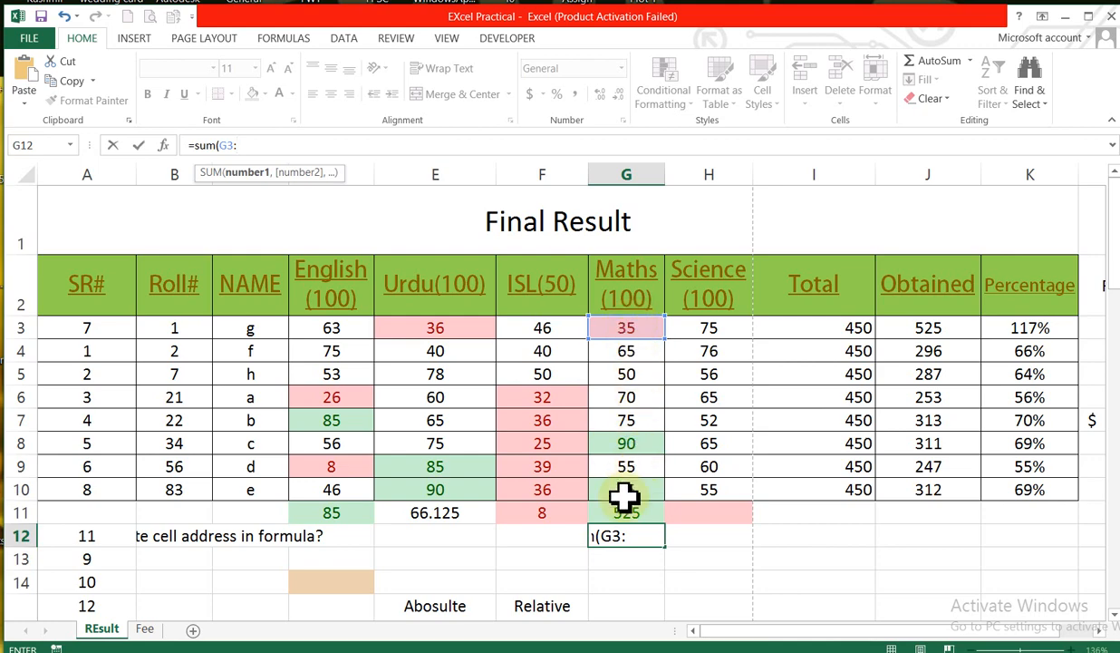
pyautogui.write('g')
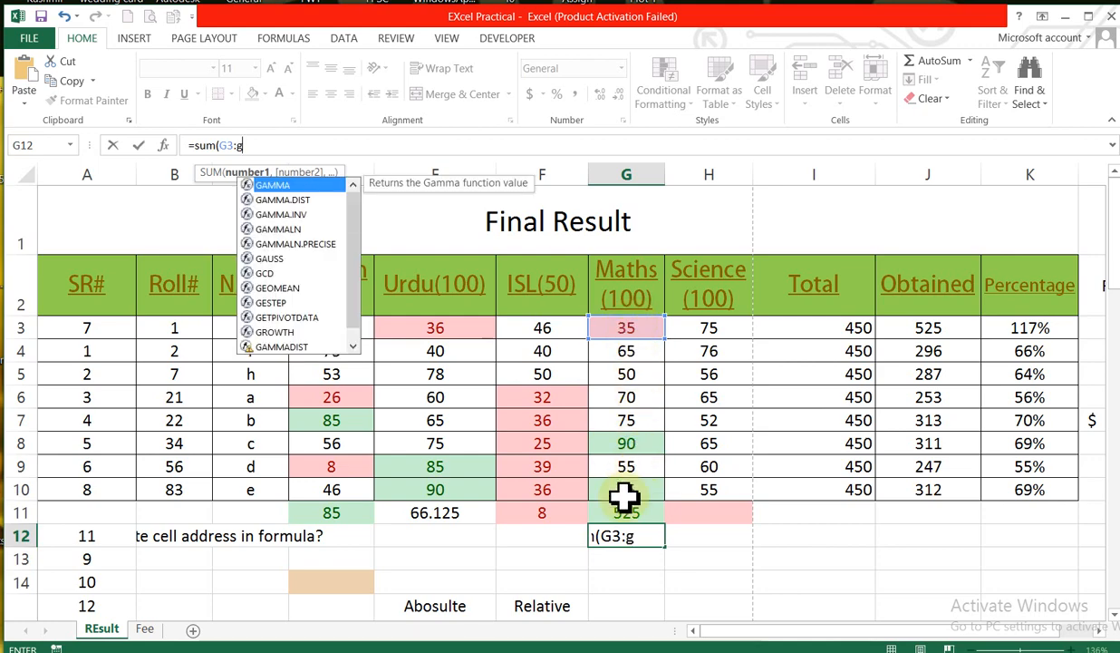
pyautogui.write('10')
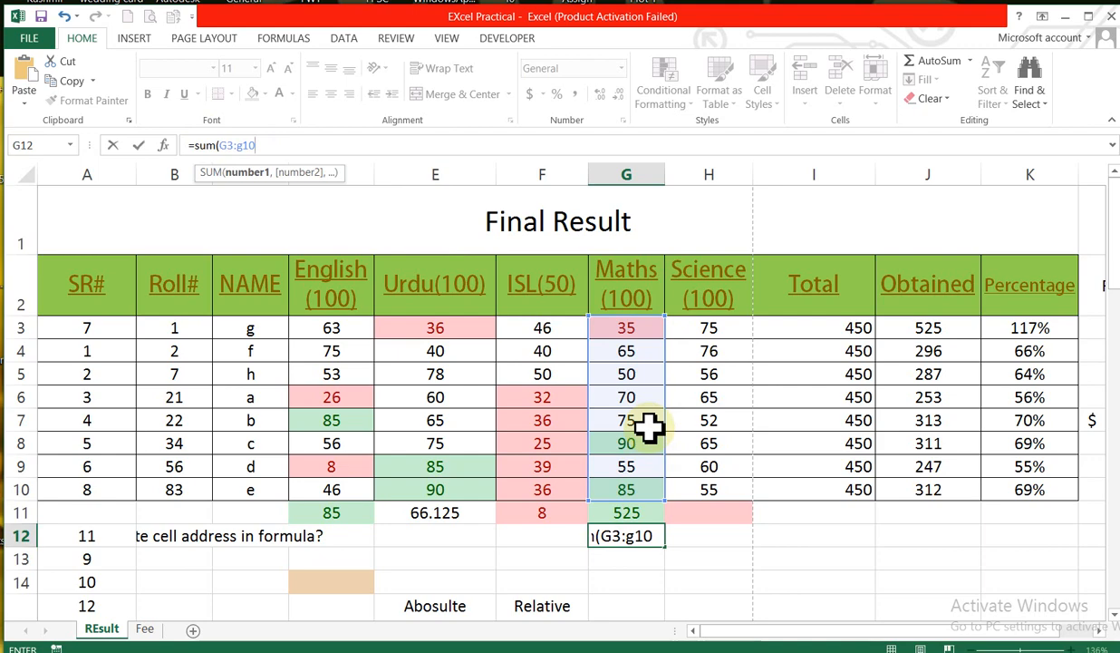
pyautogui.write(')')
pyautogui.press('Return')
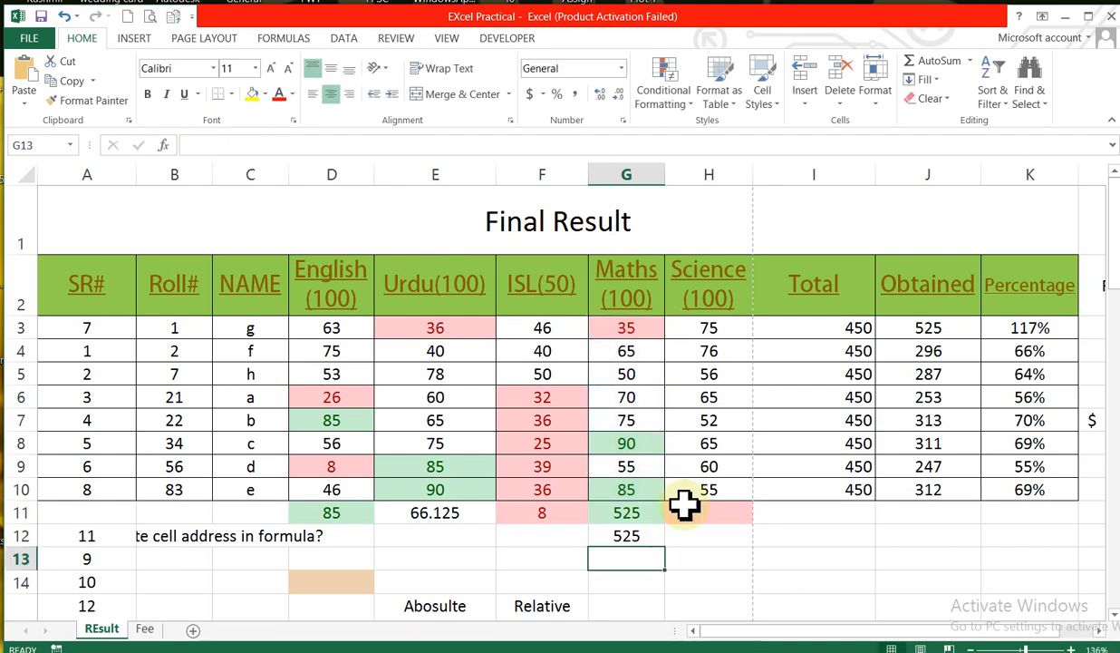
pyautogui.click(639, 535)
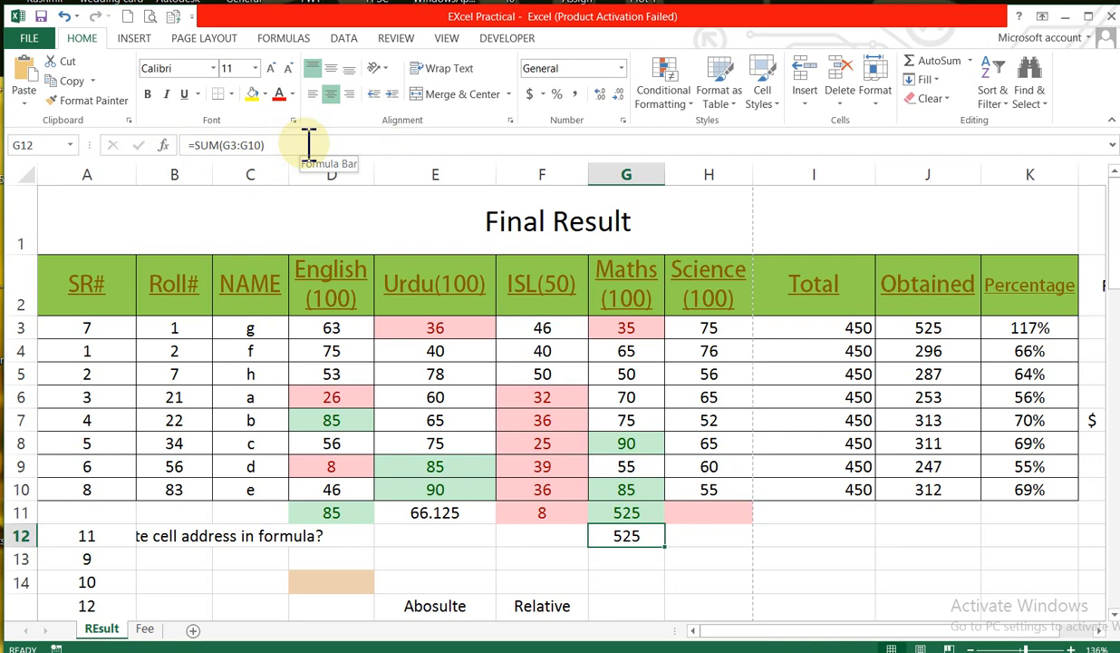
# Average the Obtained marks J3:J10 into J11 with the AutoSum Average function, and review the formula in that cell
pyautogui.click(970, 62)
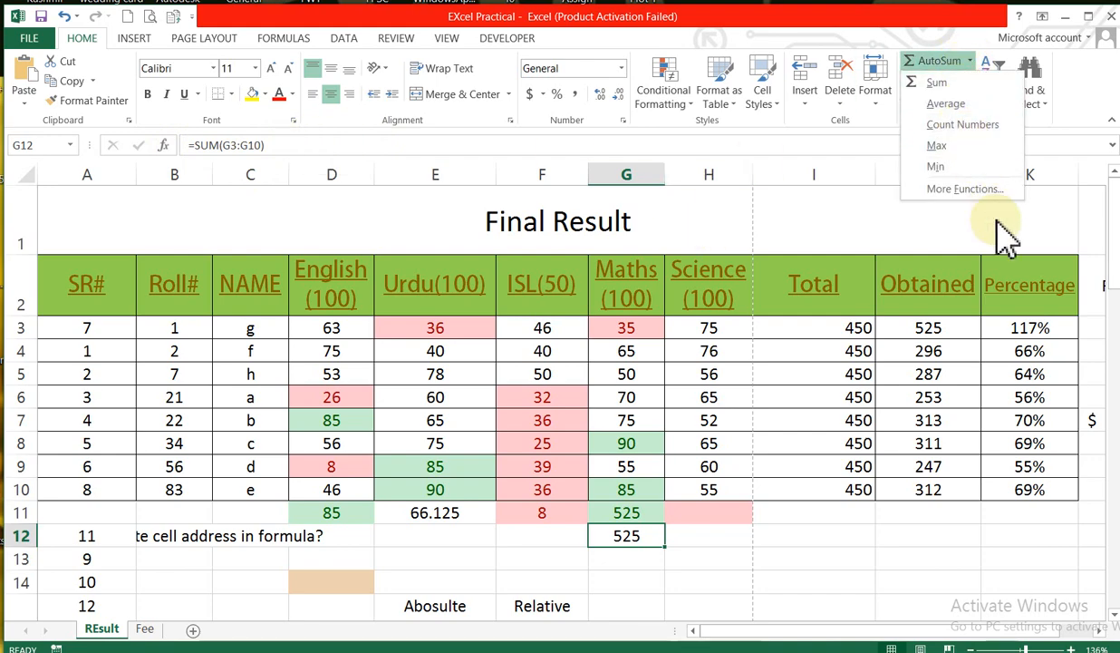
pyautogui.click(751, 513)
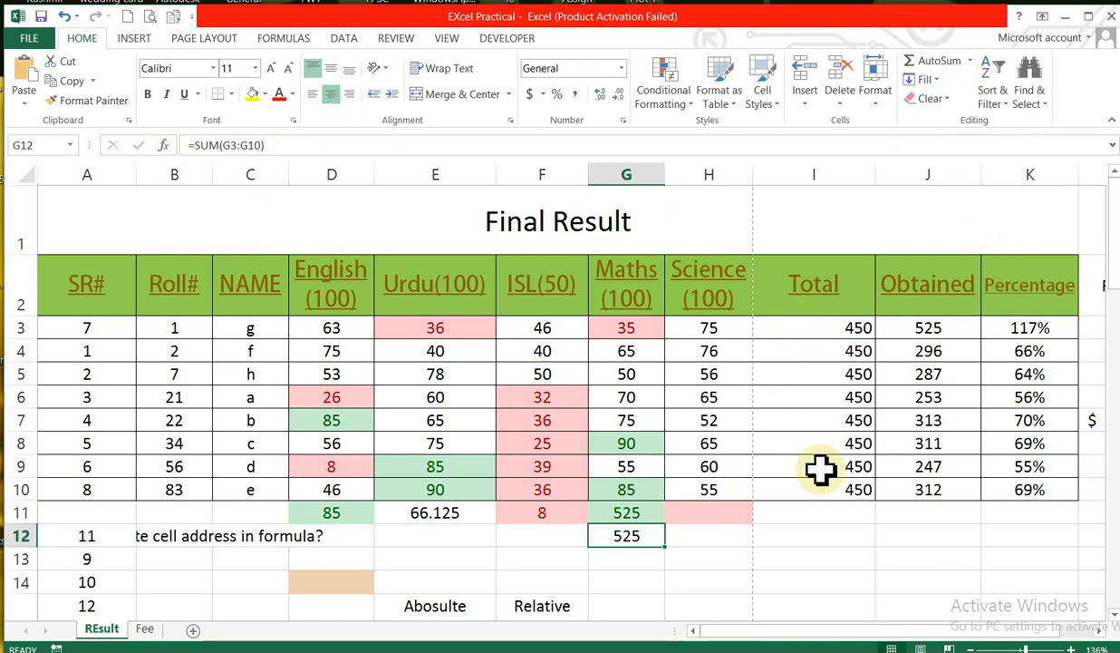
pyautogui.click(906, 480)
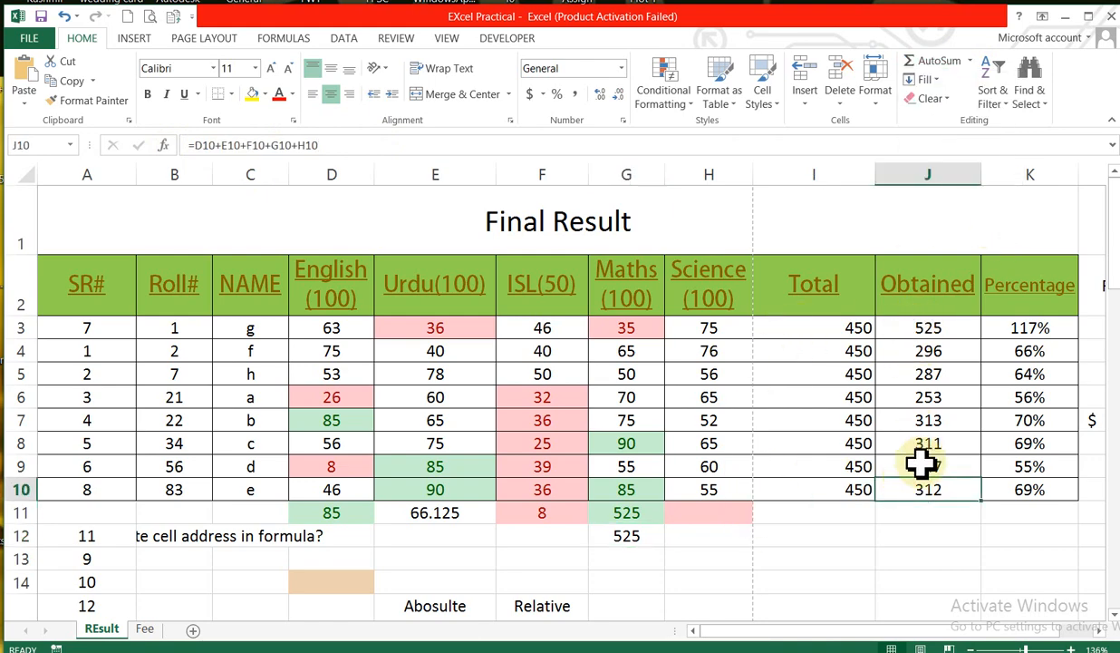
pyautogui.moveTo(907, 326); pyautogui.dragTo(933, 488)
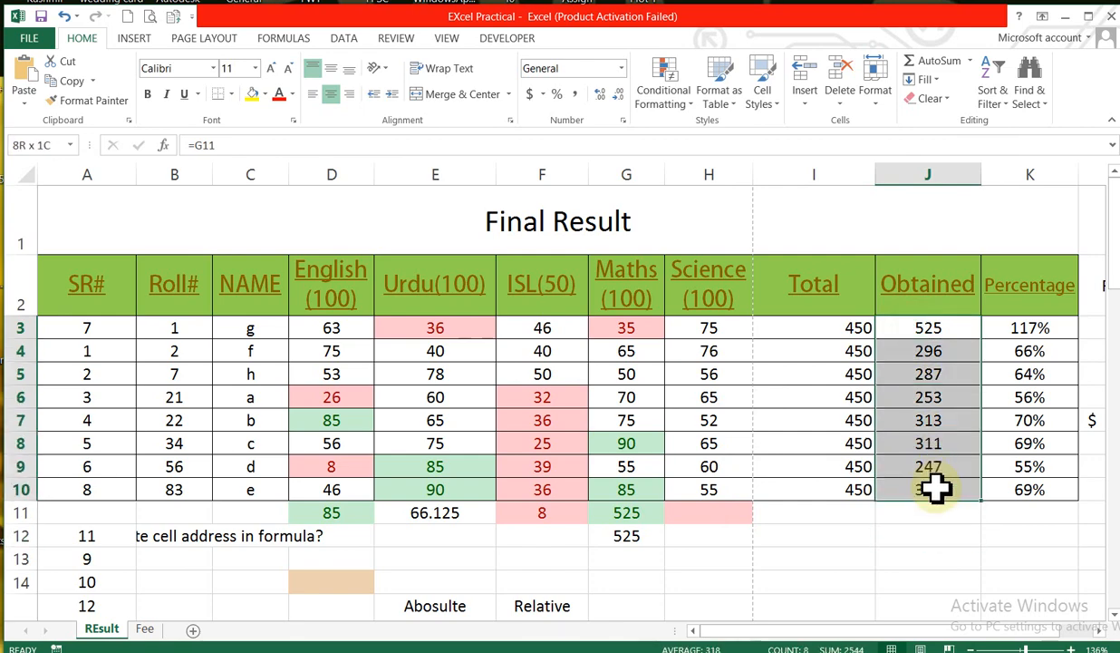
pyautogui.click(969, 60)
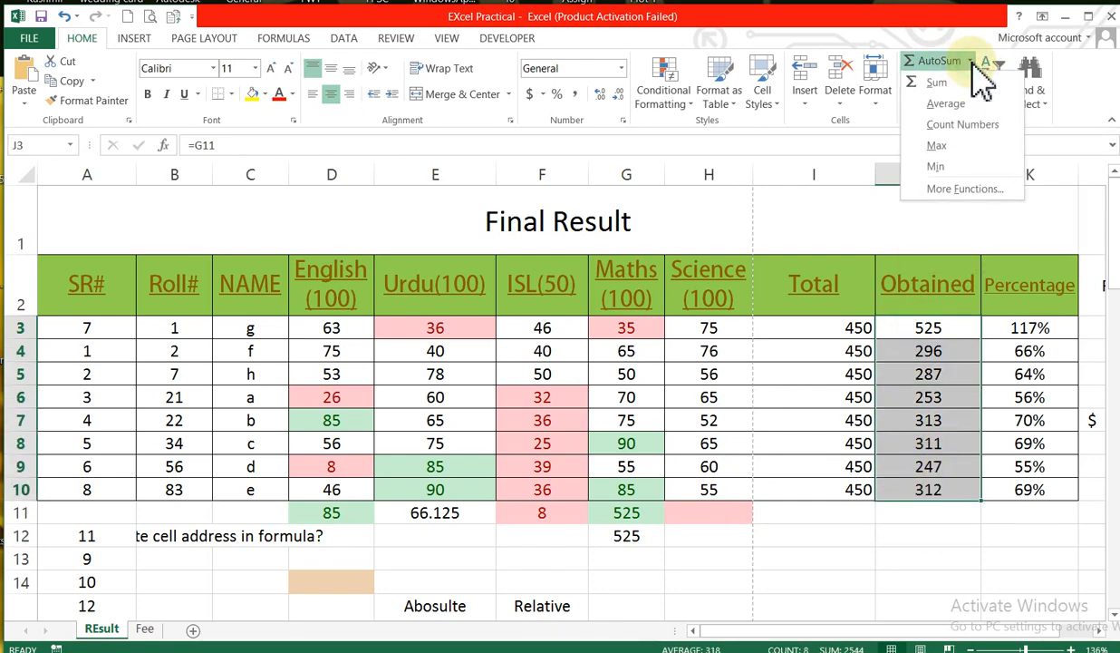
pyautogui.click(962, 105)
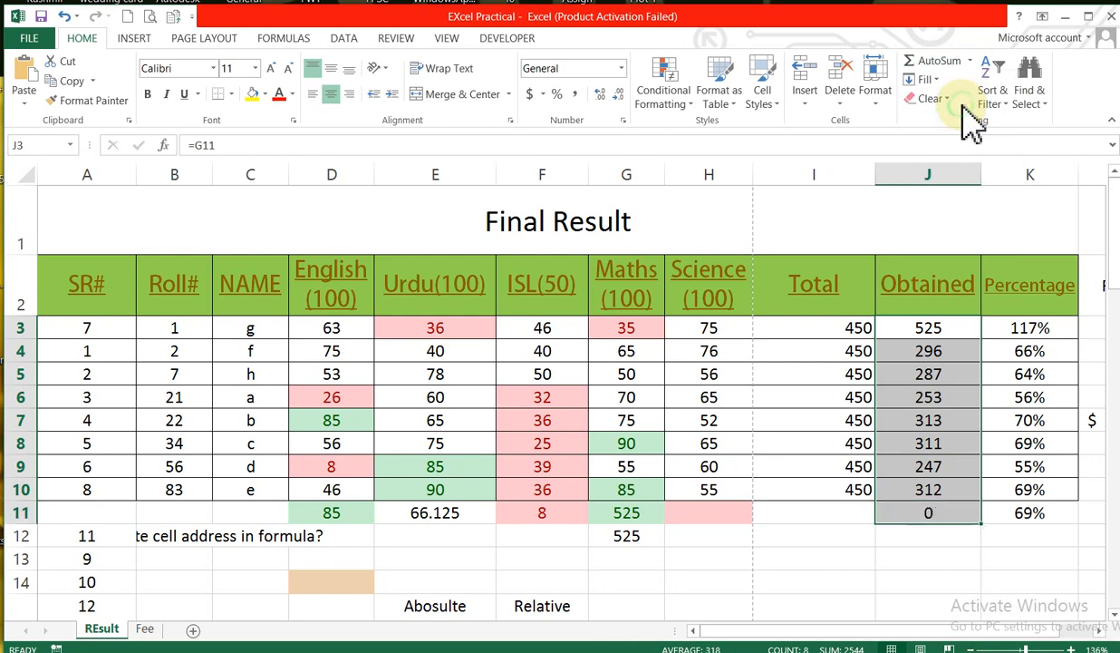
pyautogui.click(925, 514)
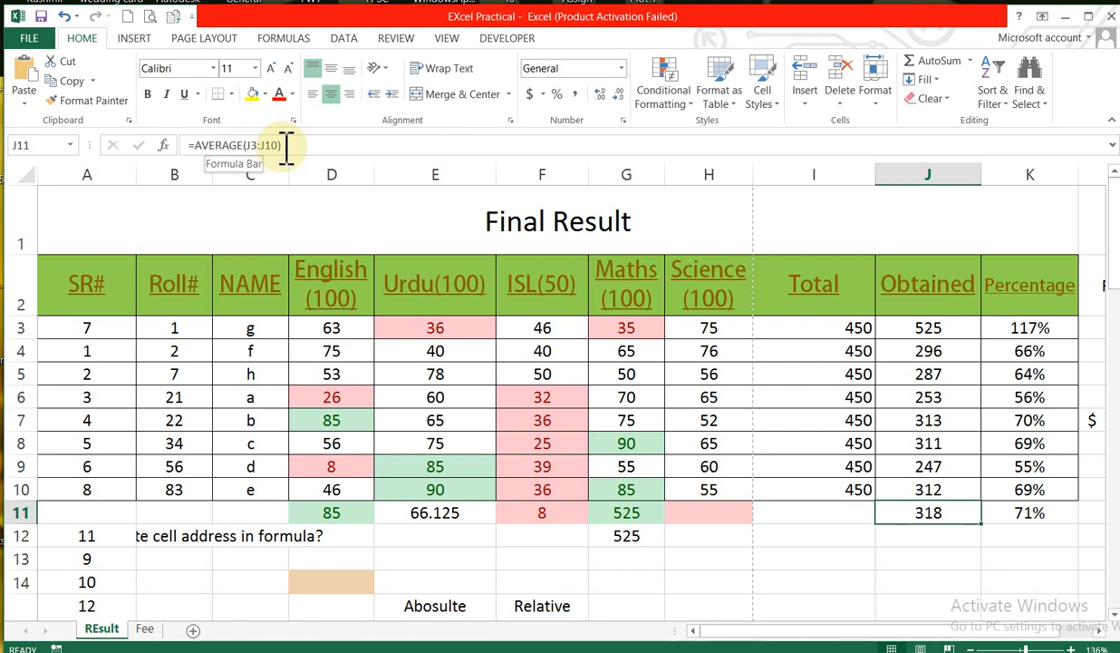
pyautogui.moveTo(285, 147); pyautogui.dragTo(199, 156)
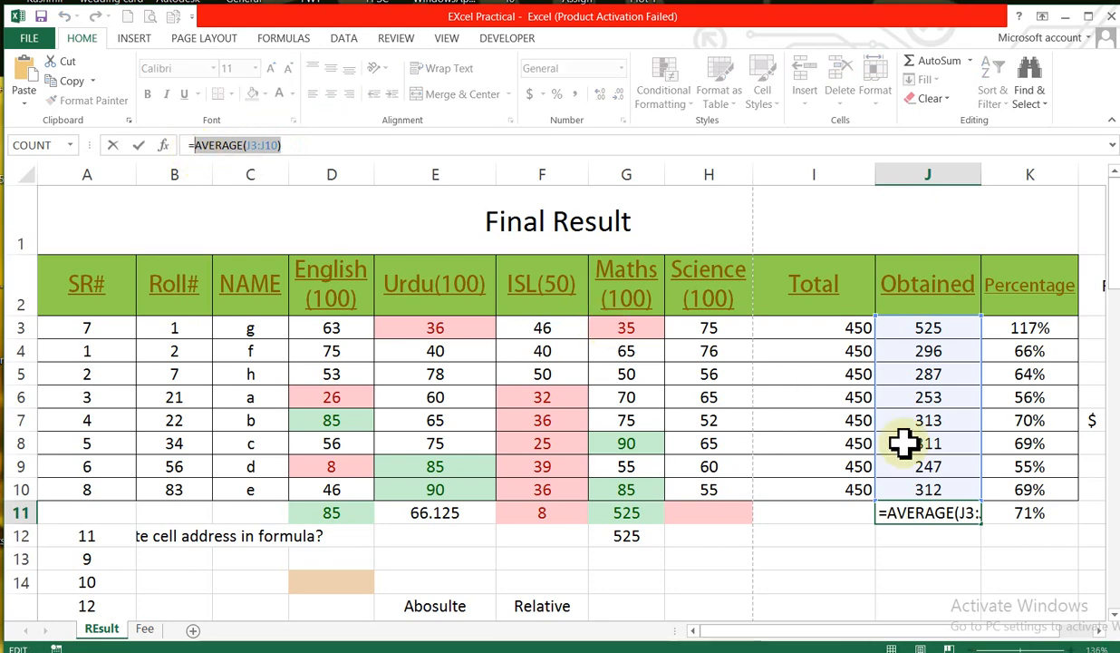
pyautogui.press('Return')
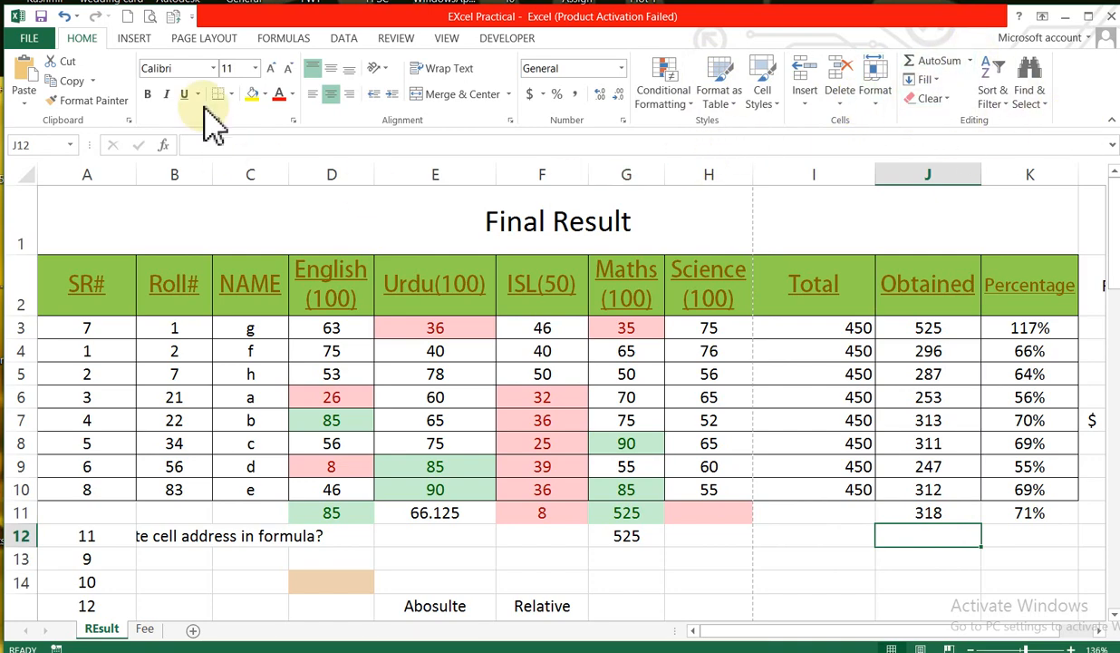
# Apply the Organic theme to the workbook and change its theme colors to Green Yellow
pyautogui.click(216, 41)
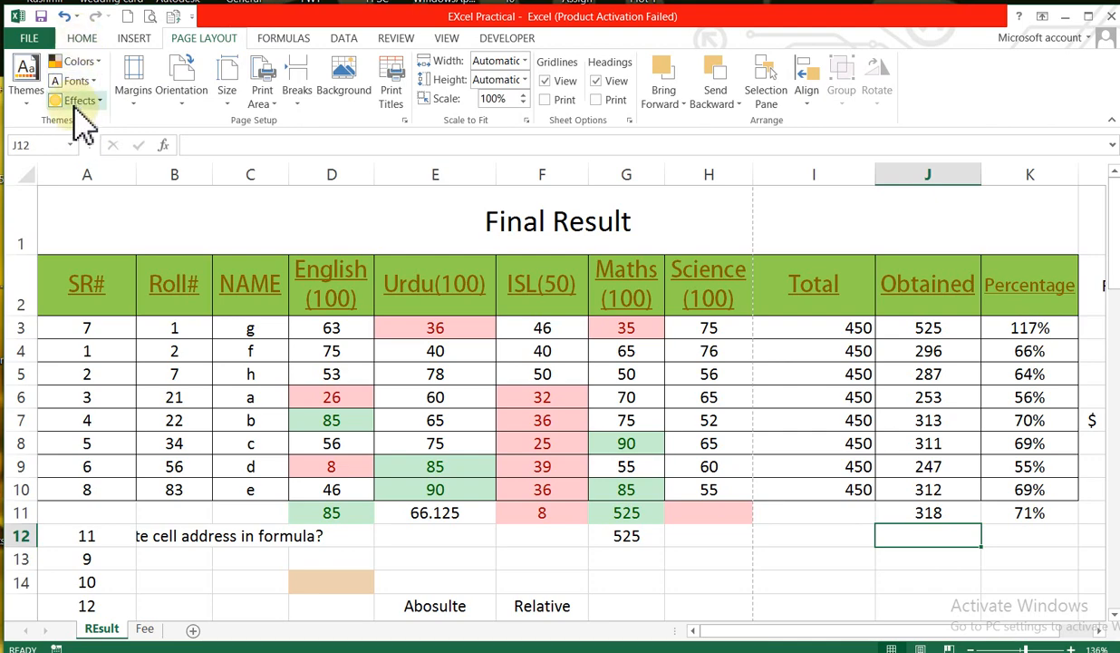
pyautogui.click(26, 100)
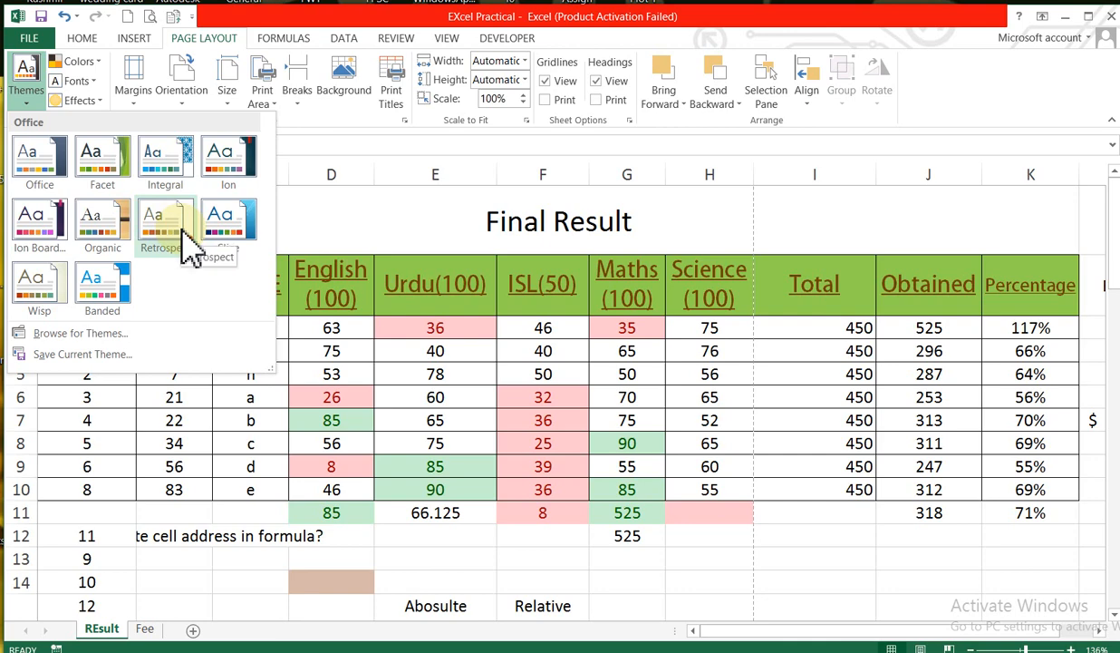
pyautogui.click(113, 231)
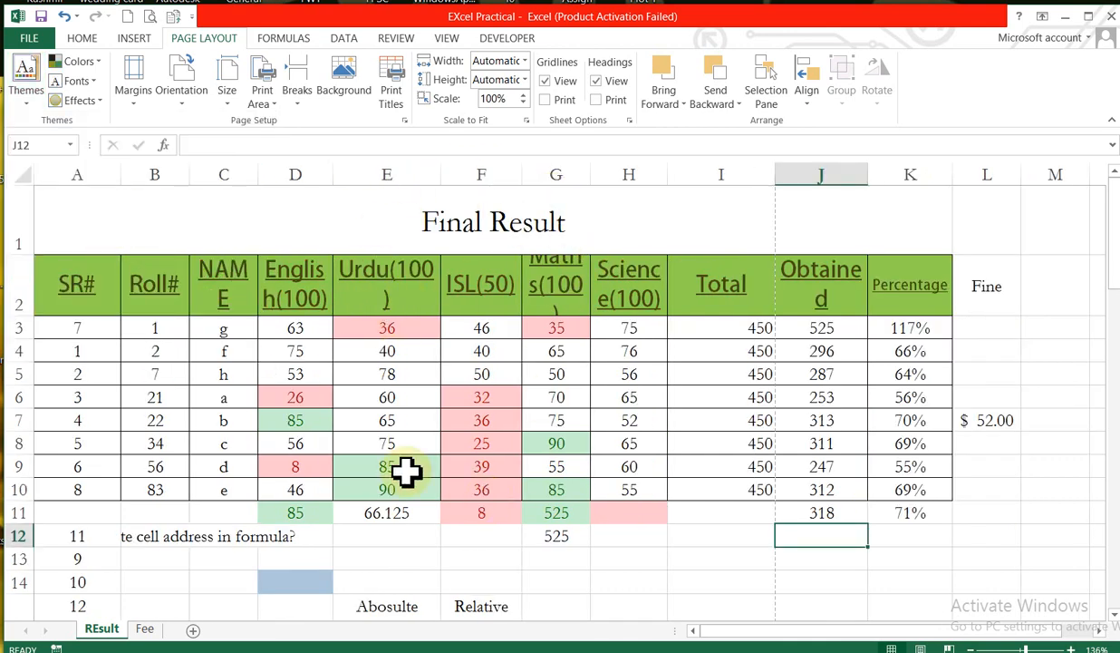
pyautogui.click(91, 62)
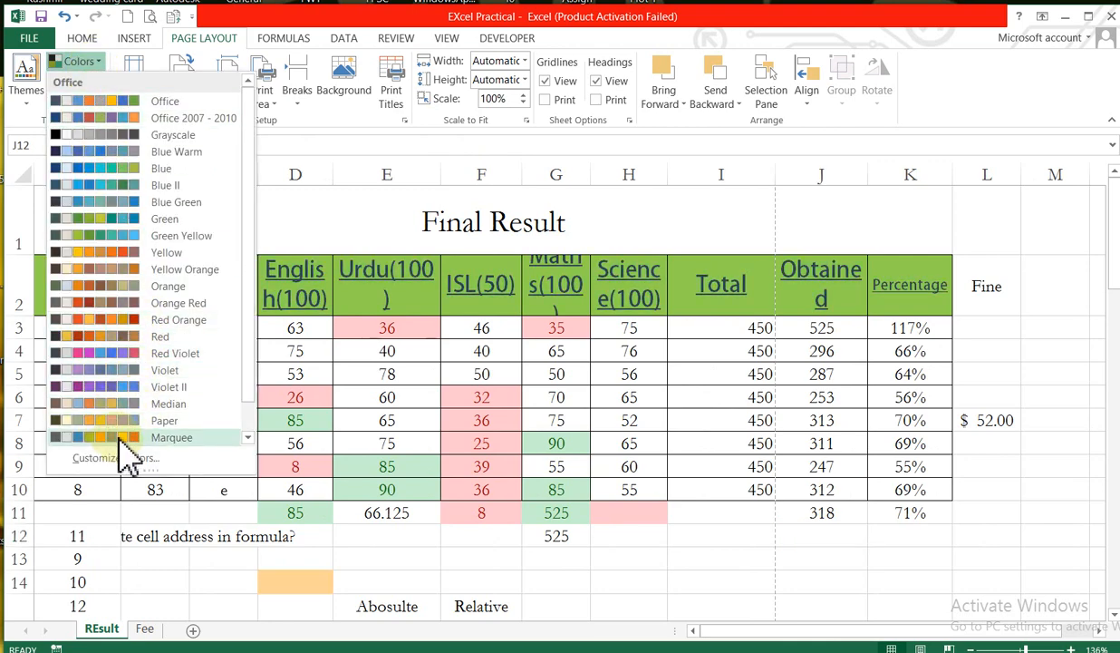
pyautogui.click(107, 239)
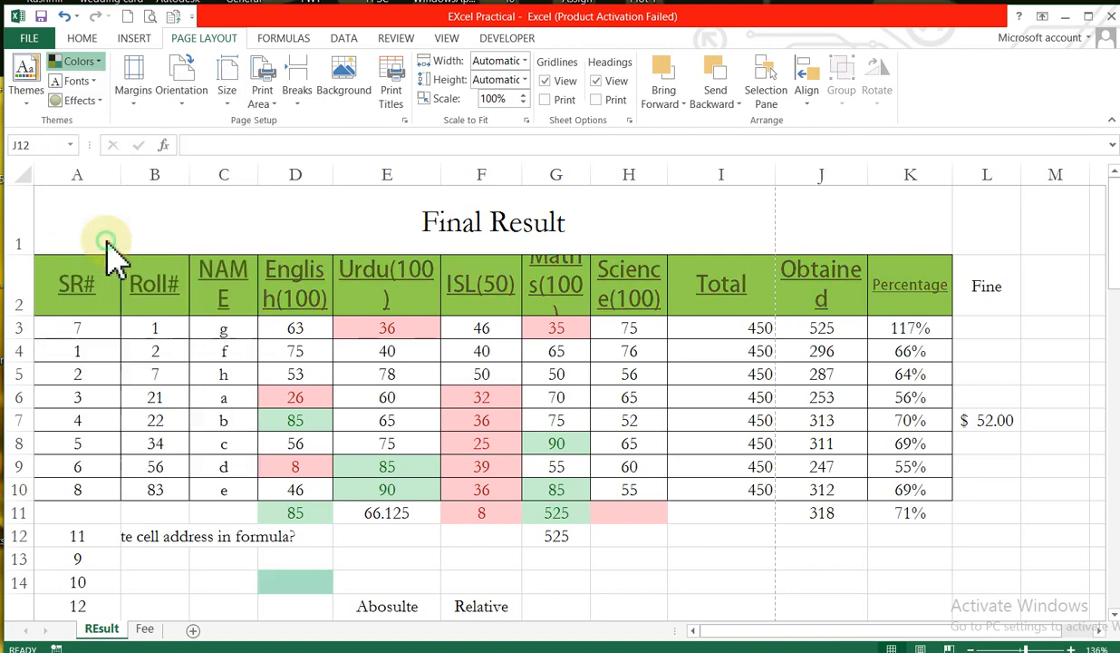
# Try the Frosted Glass theme effects, and replace them with the Grunge Texture effects
pyautogui.click(90, 100)
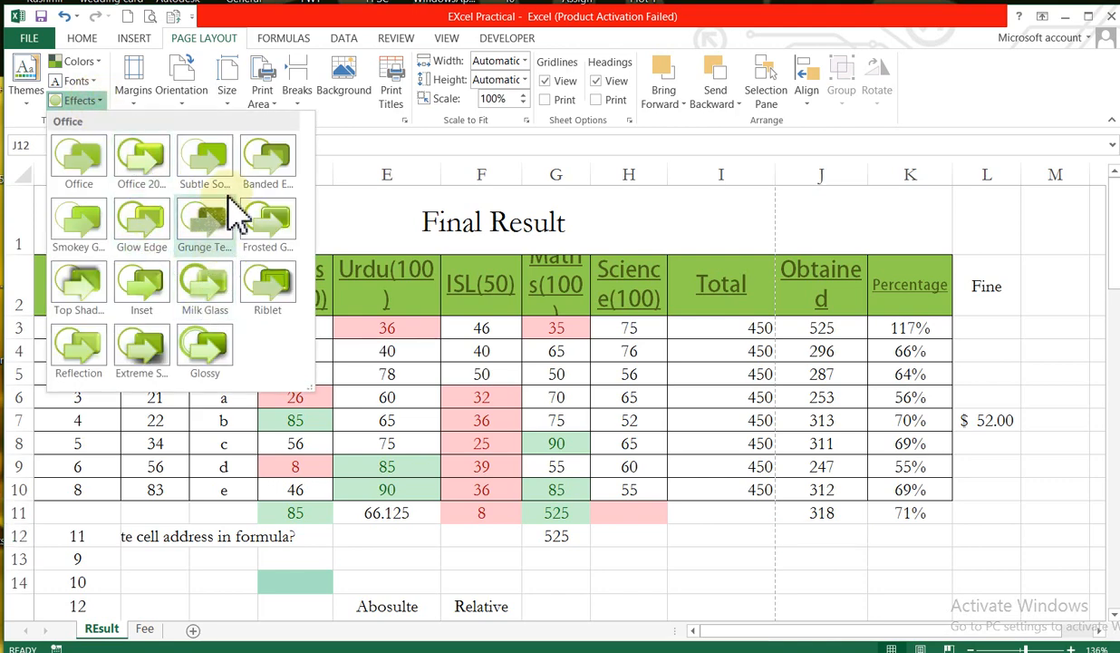
pyautogui.click(281, 227)
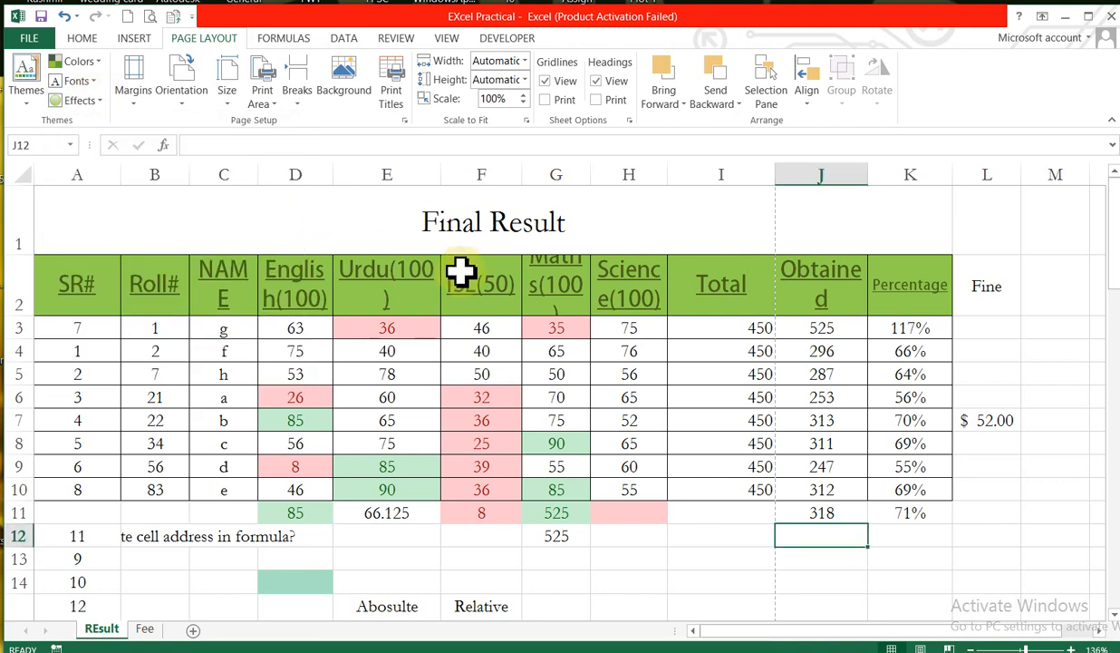
pyautogui.click(177, 214)
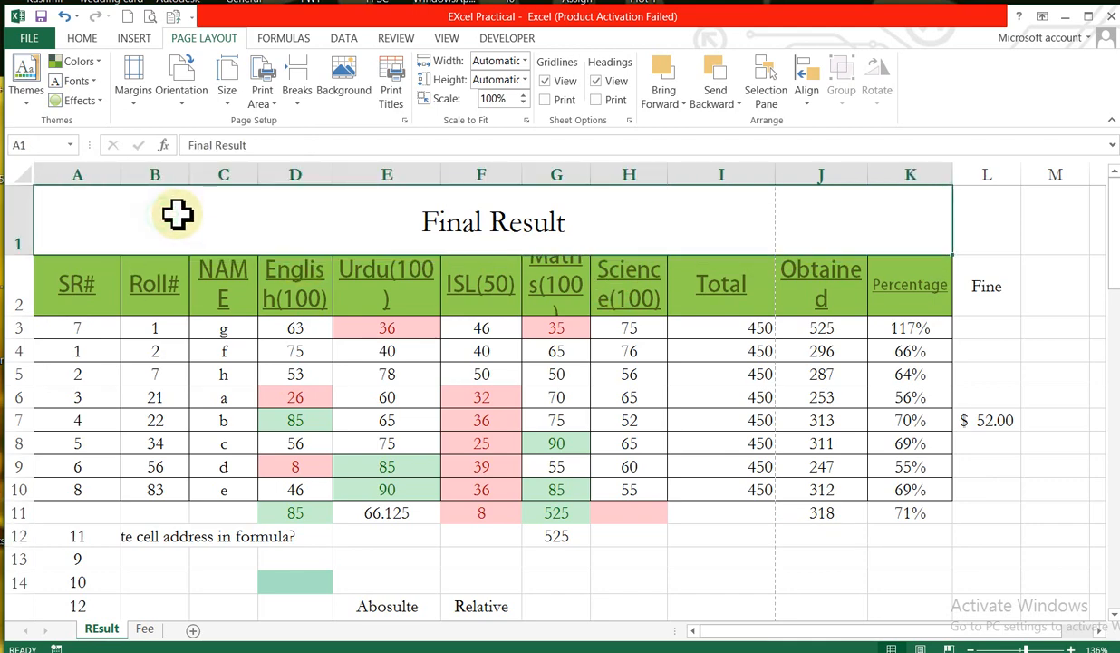
pyautogui.click(105, 101)
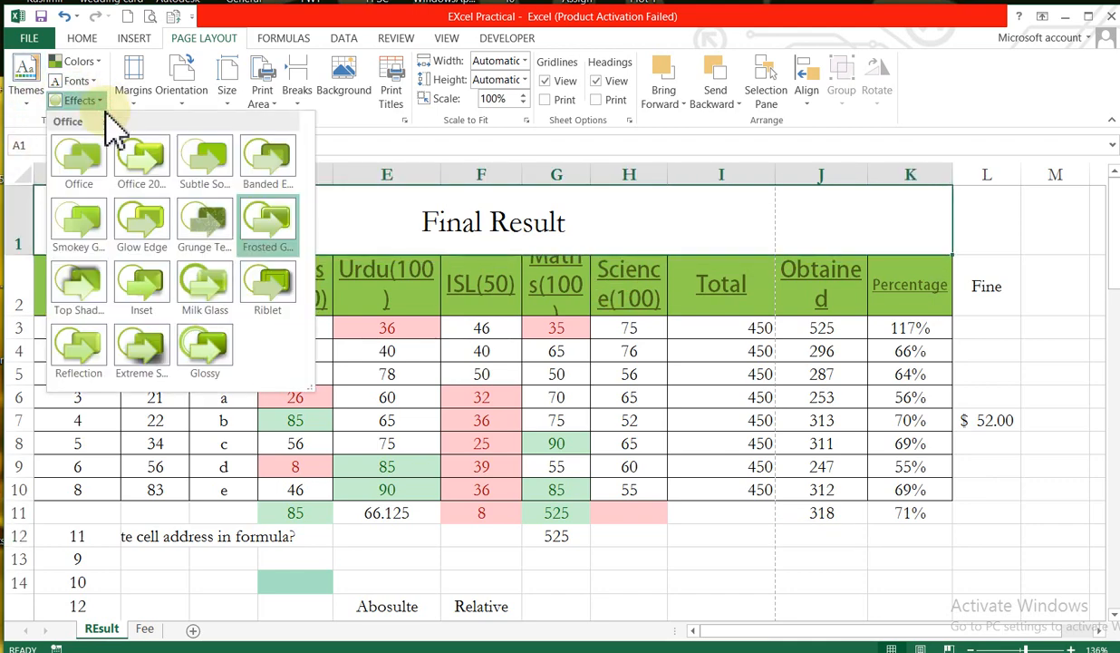
pyautogui.click(214, 232)
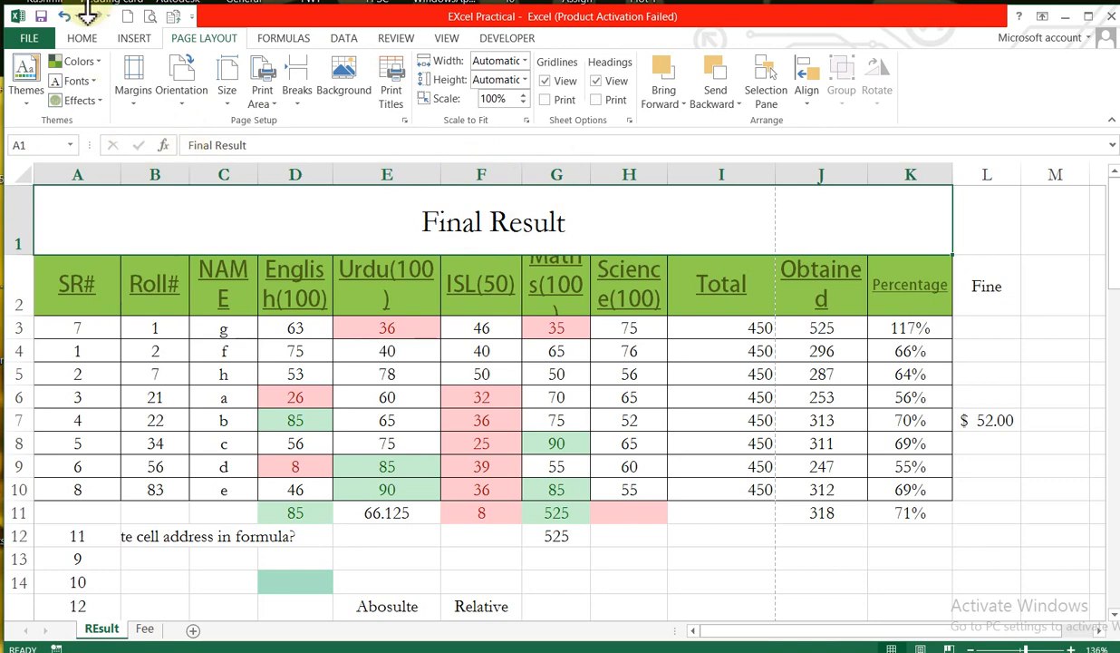
# Check the print preview of the result sheet, and set its page margins to Narrow
pyautogui.click(150, 16)
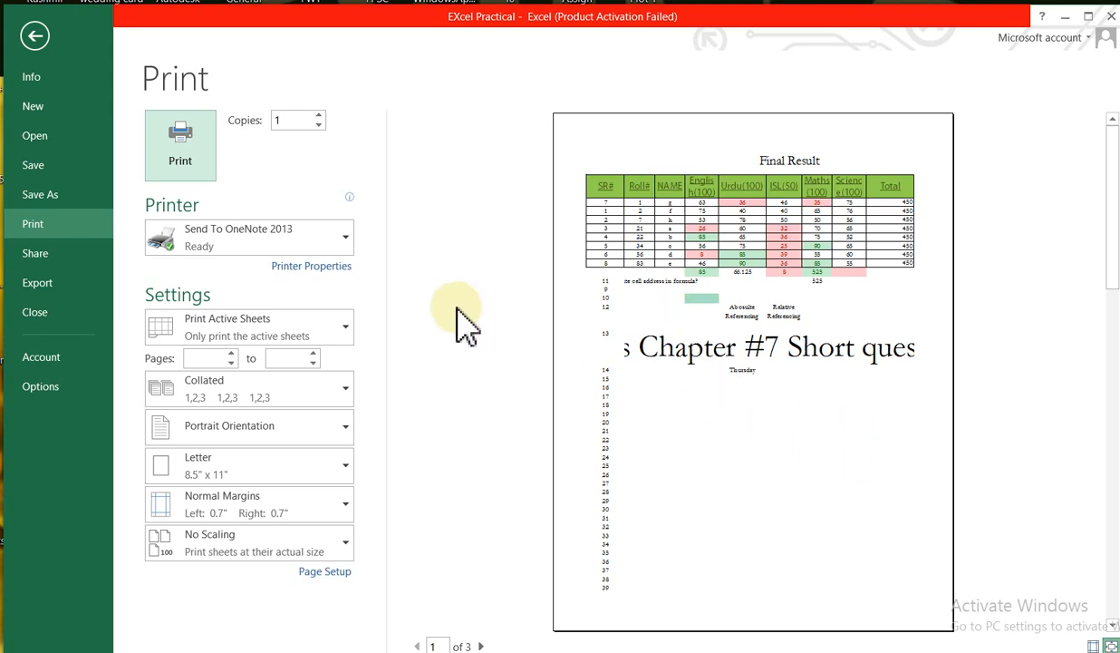
pyautogui.click(36, 36)
pyautogui.click(134, 99)
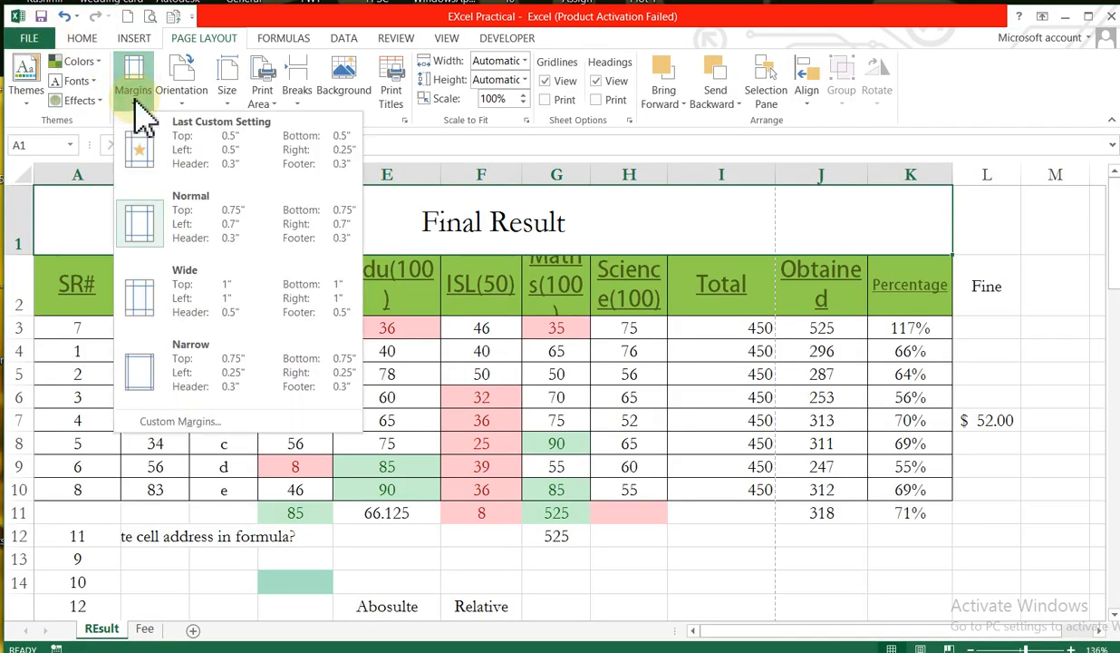
pyautogui.click(725, 213)
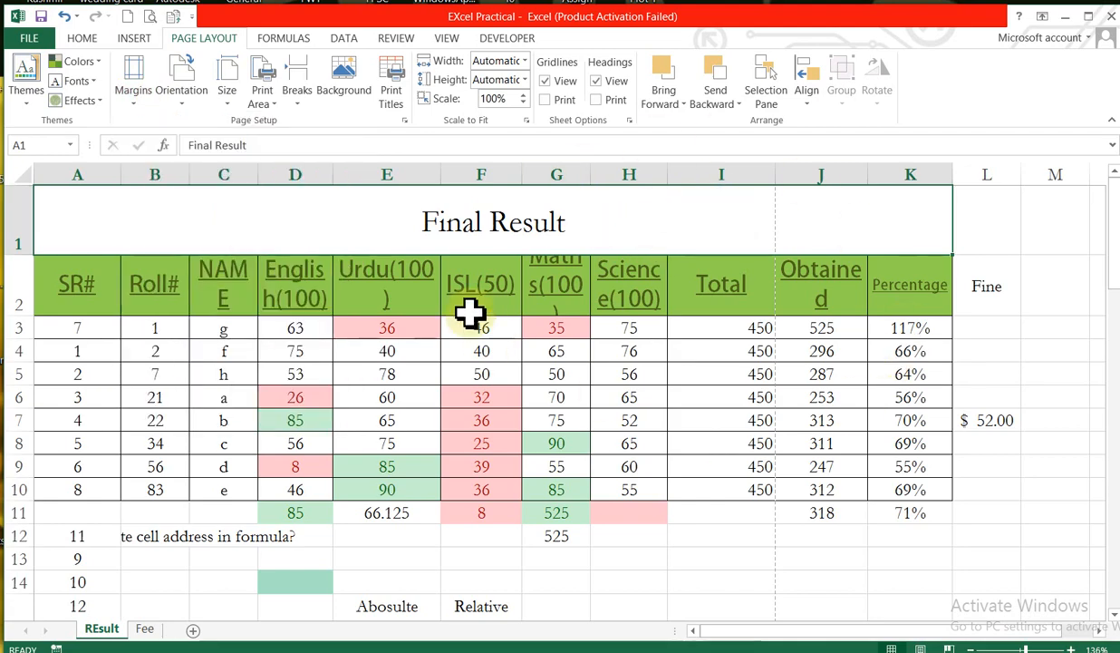
pyautogui.click(129, 114)
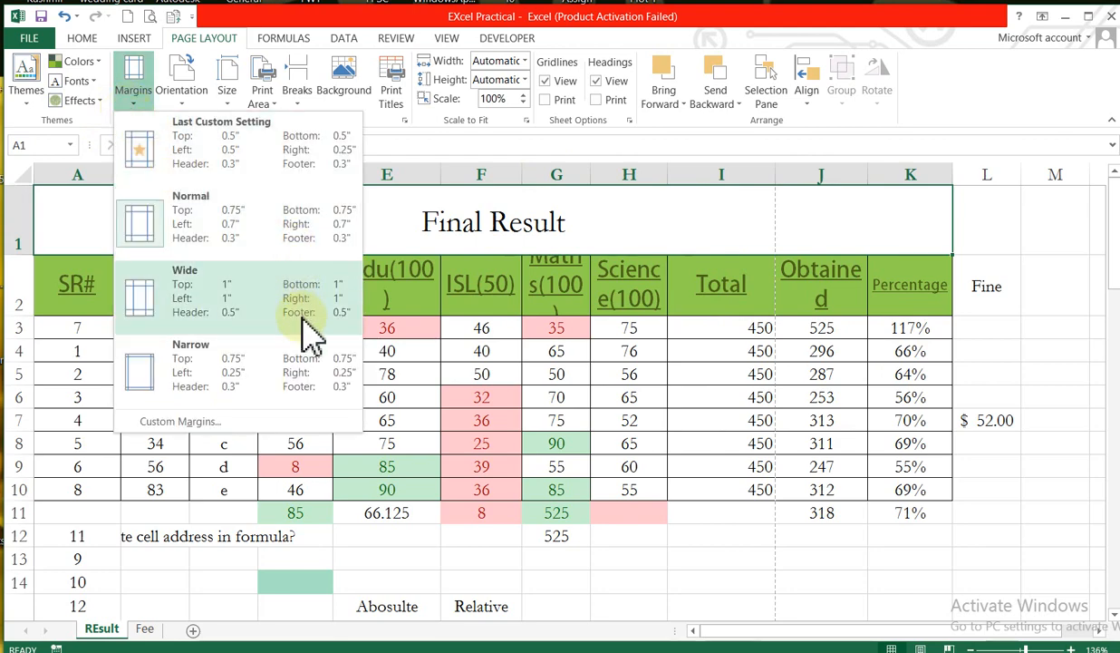
pyautogui.click(286, 372)
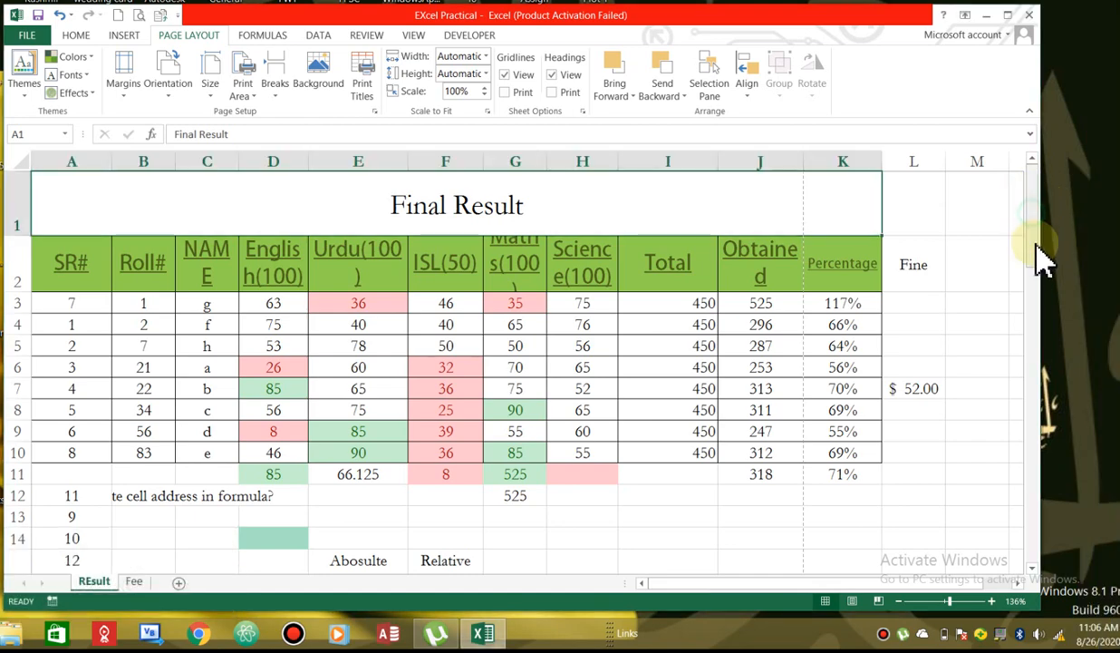
# Check the page breaks down the sheet, and set the page to Landscape orientation with Legal paper size
pyautogui.moveTo(1039, 272); pyautogui.dragTo(1050, 388)
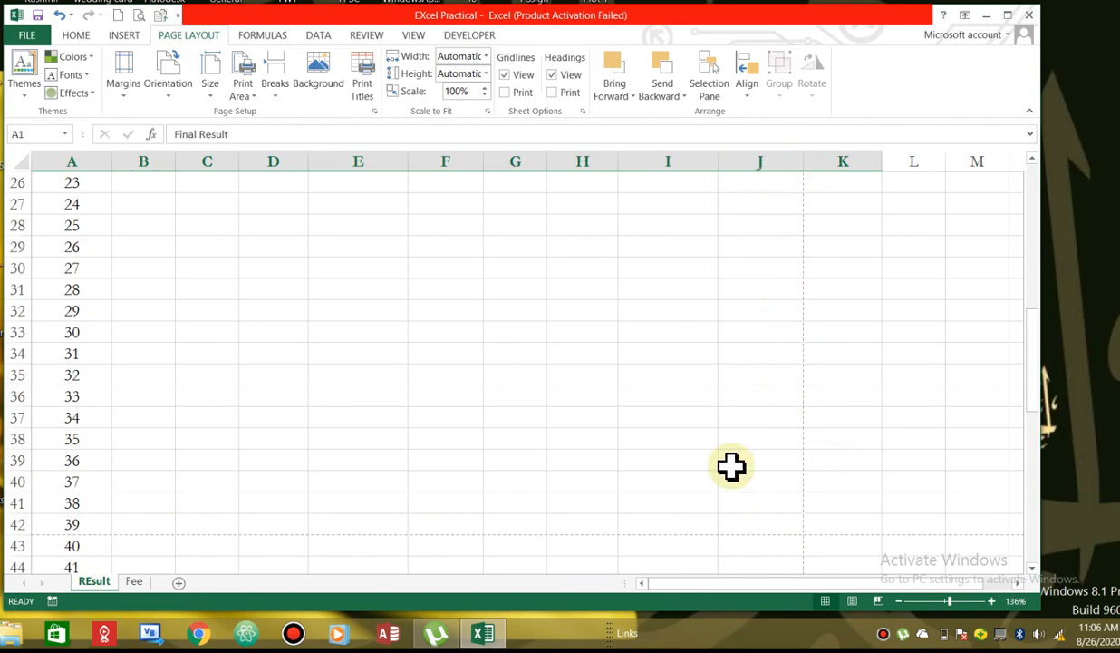
pyautogui.moveTo(1033, 381); pyautogui.dragTo(1037, 245)
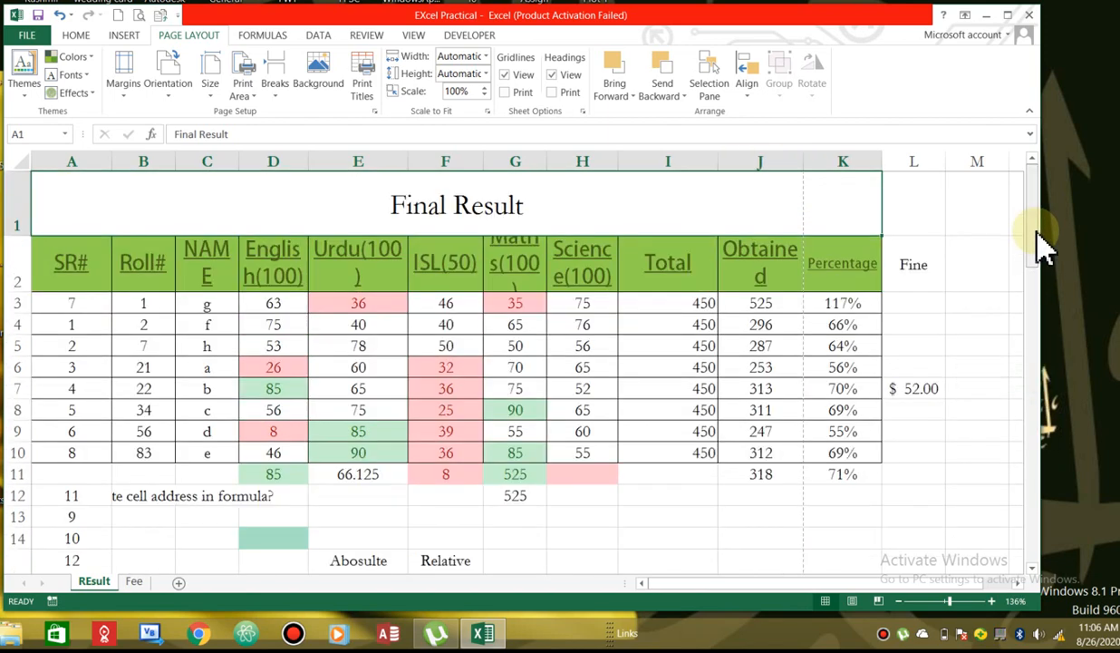
pyautogui.click(169, 91)
pyautogui.click(202, 156)
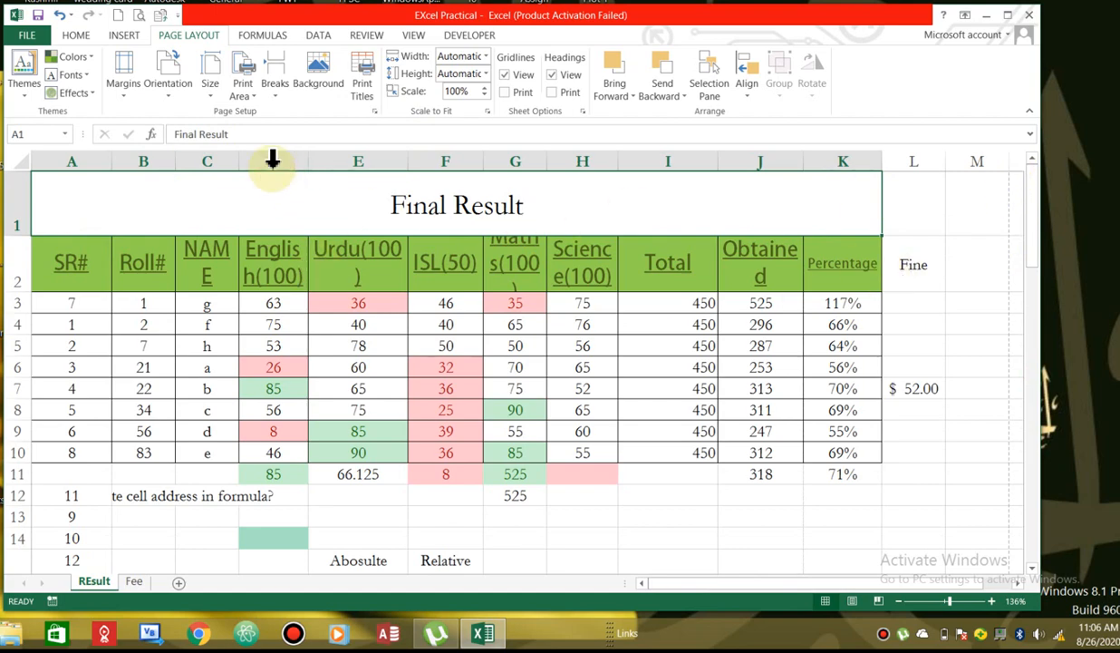
pyautogui.click(210, 95)
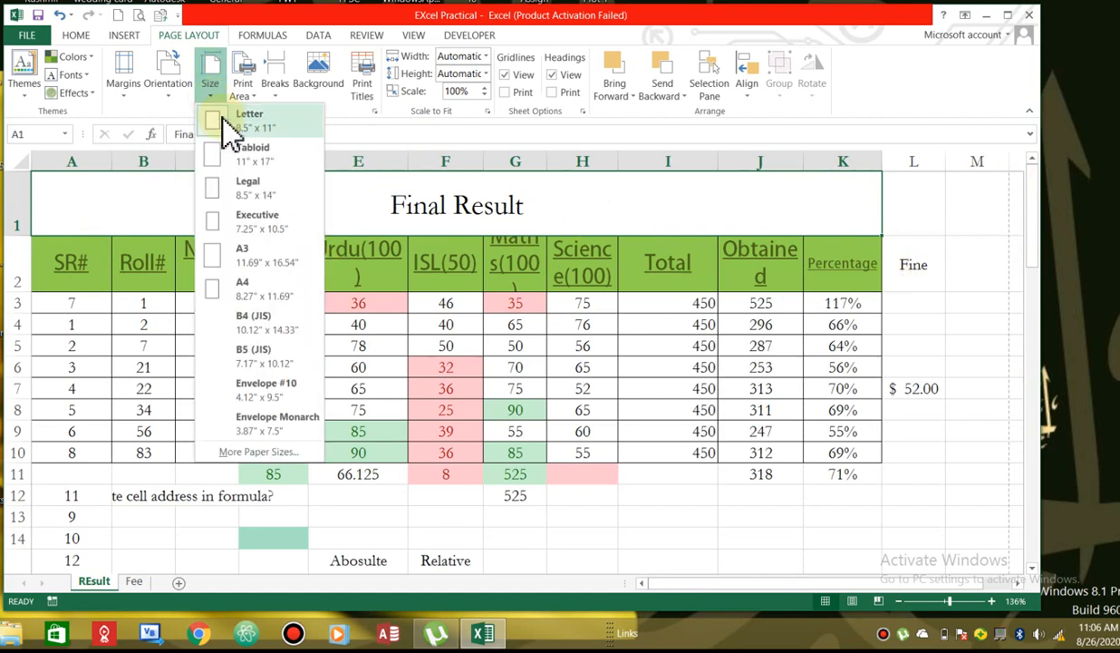
pyautogui.click(268, 196)
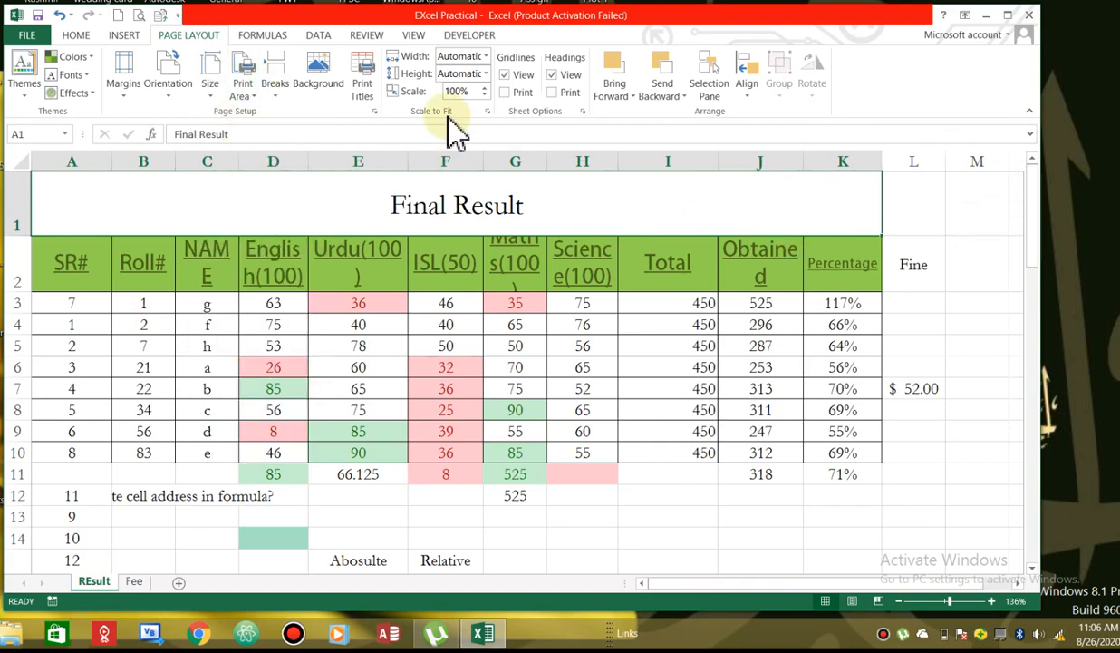
# Open and dismiss the sheet background picker, and review the Page, Margins, Header/Footer and Sheet settings in Page Setup
pyautogui.click(319, 81)
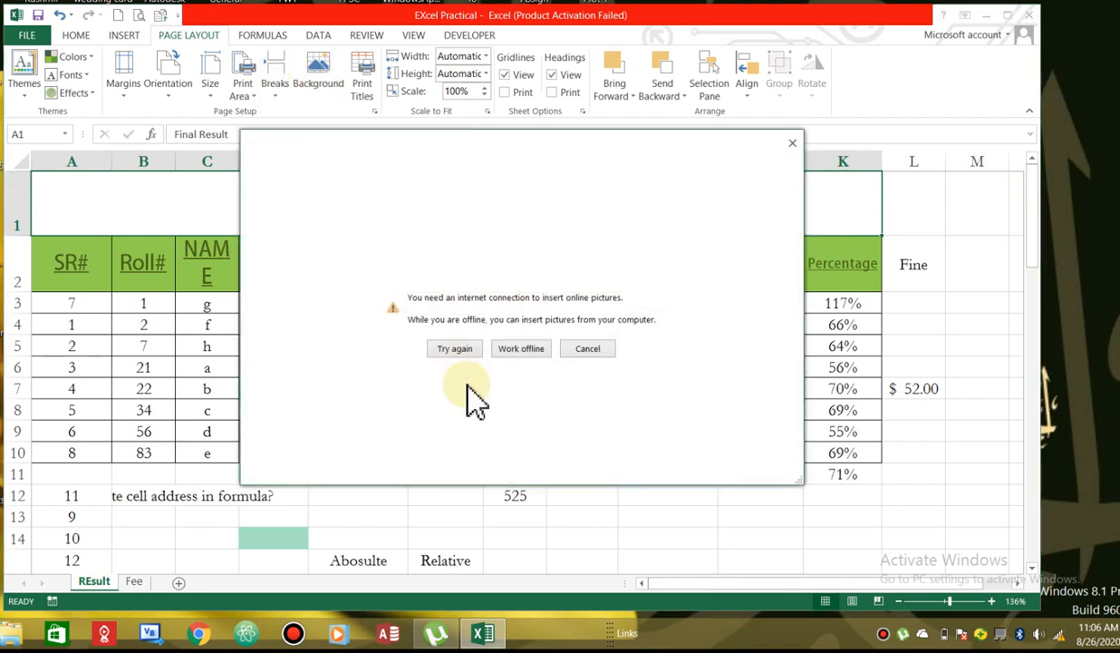
pyautogui.click(582, 353)
pyautogui.click(375, 112)
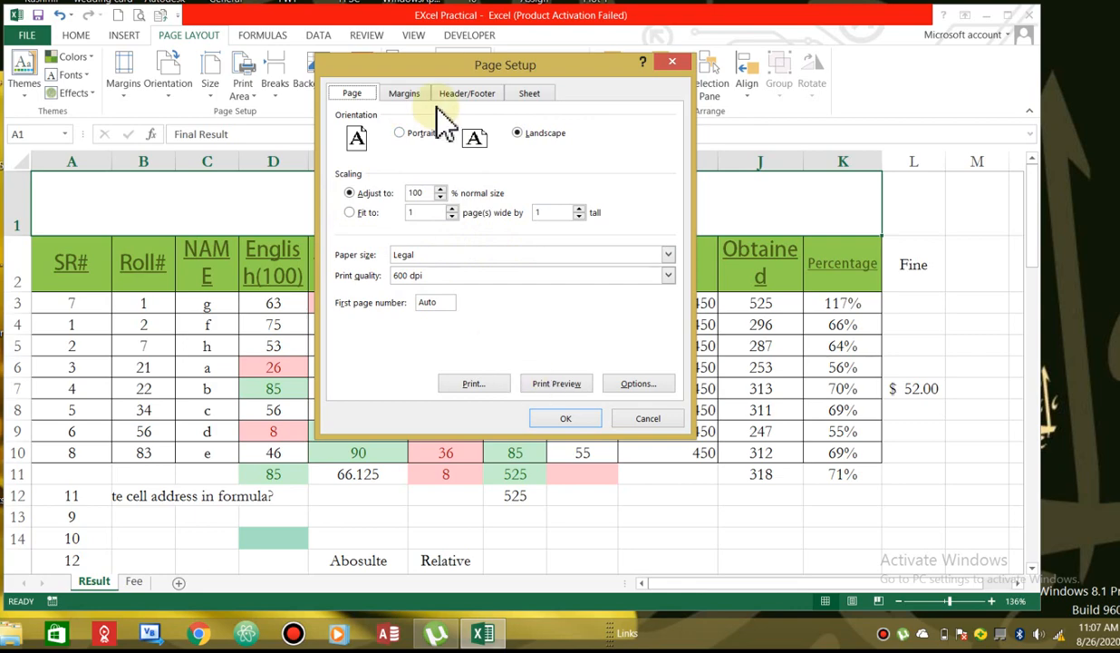
pyautogui.click(404, 93)
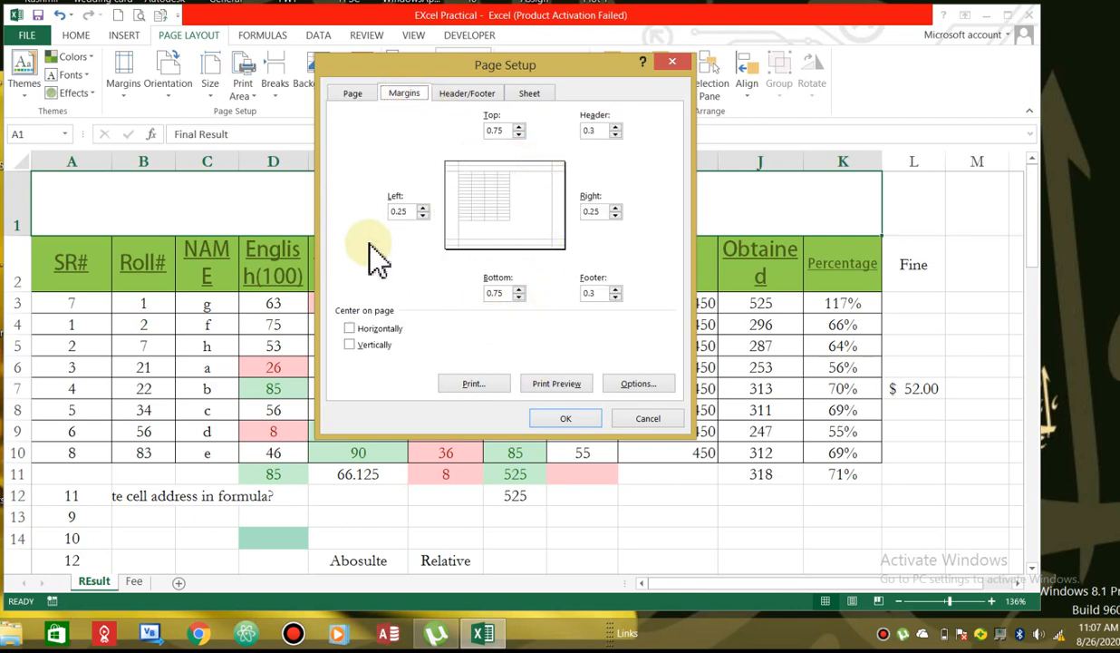
pyautogui.click(465, 102)
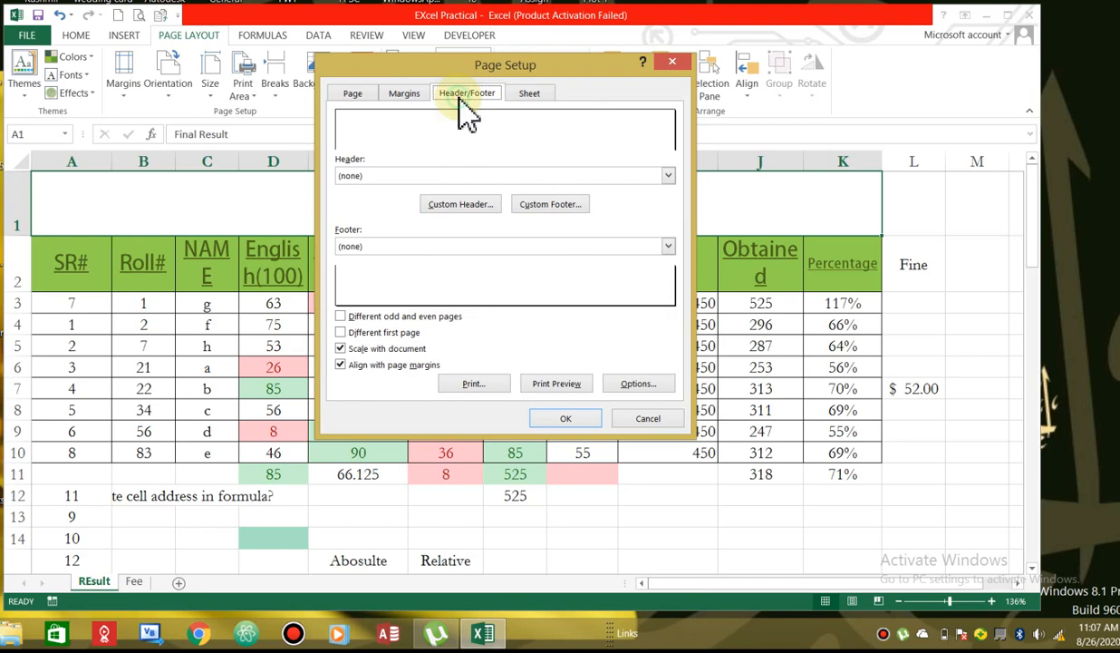
pyautogui.click(531, 96)
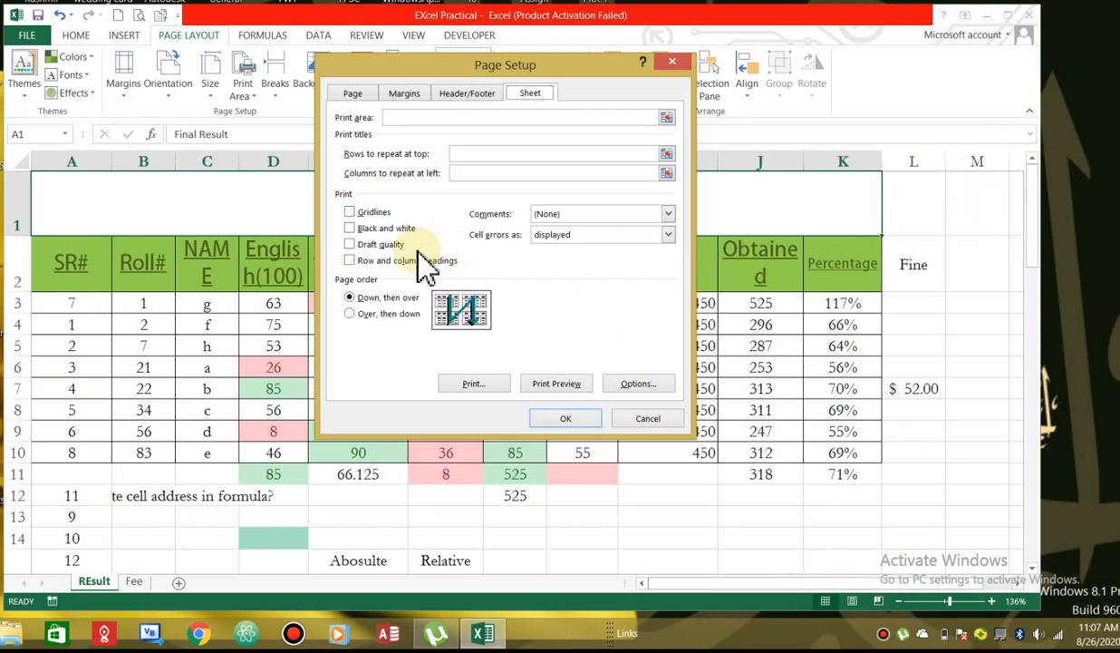
pyautogui.click(569, 419)
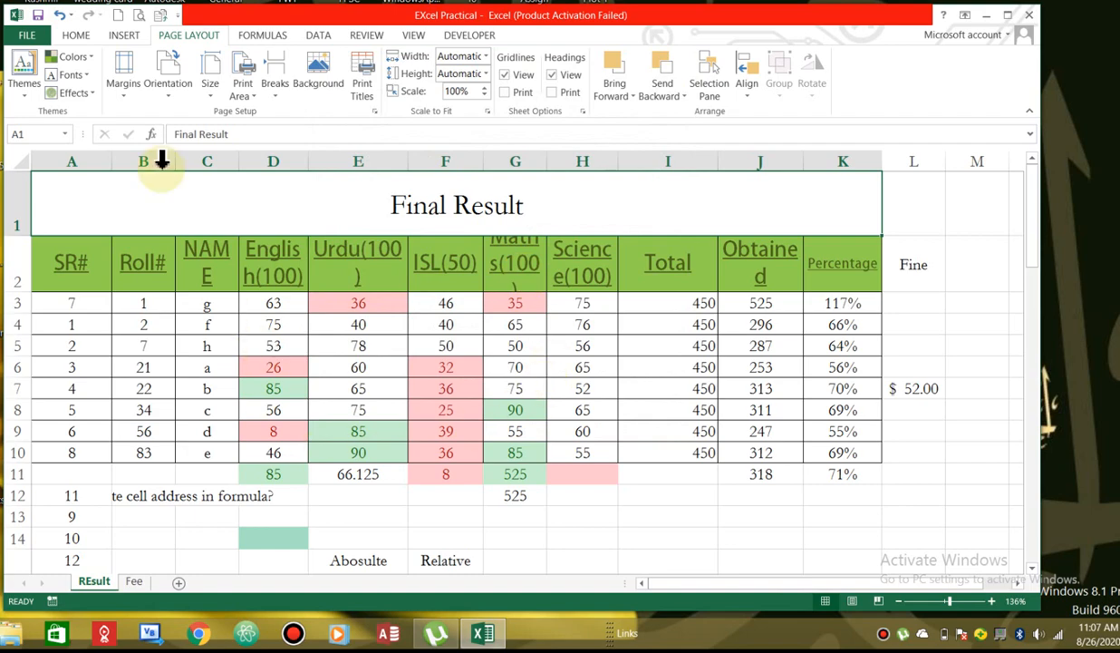
# Check the print preview of the result sheet, look over the page-width options, and set the print scale to 105%
pyautogui.click(138, 14)
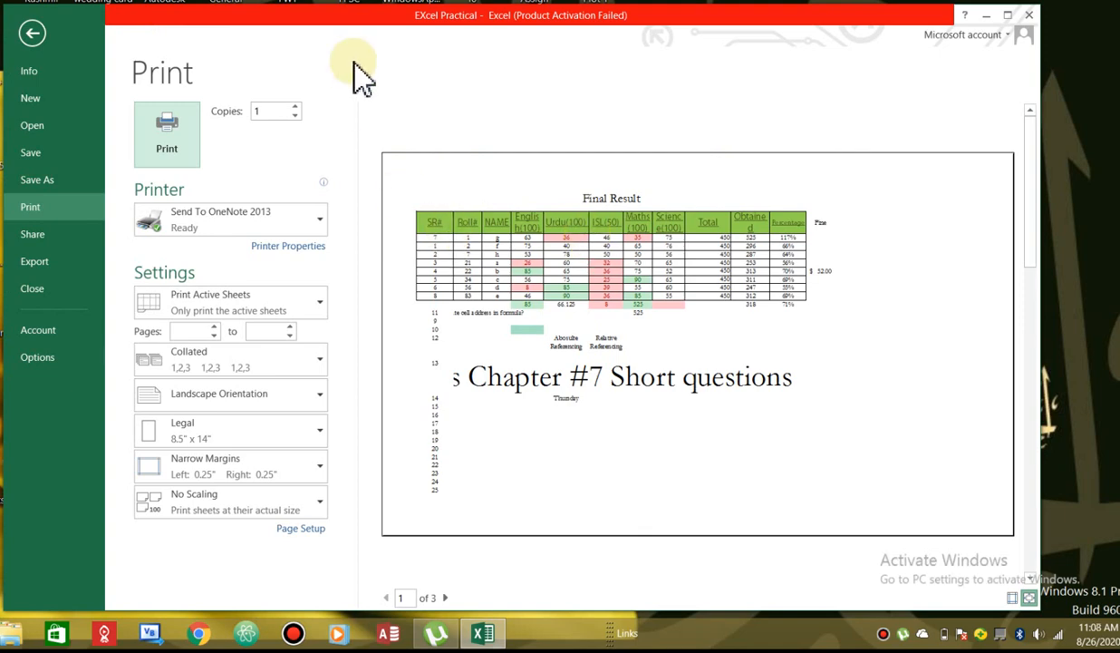
pyautogui.click(33, 36)
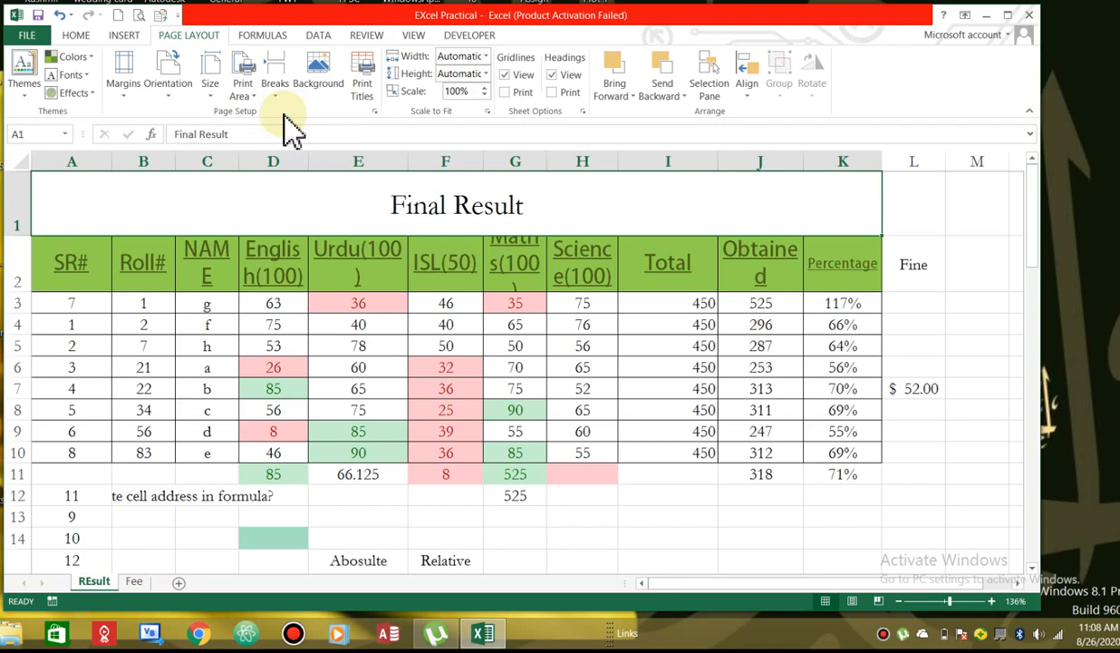
pyautogui.click(487, 57)
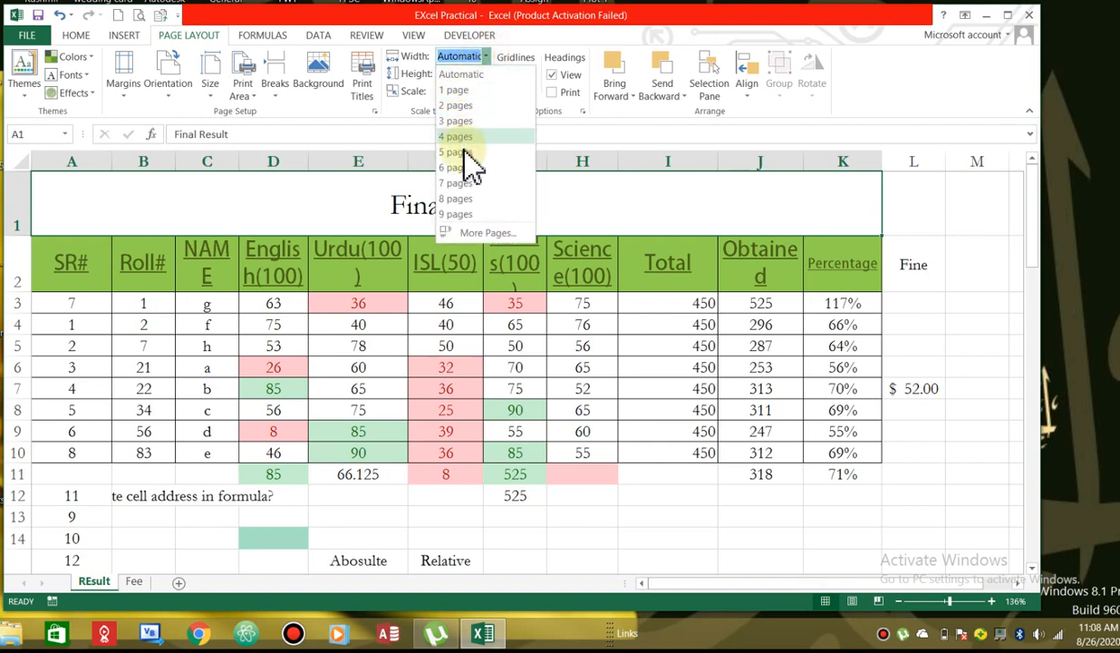
pyautogui.click(485, 67)
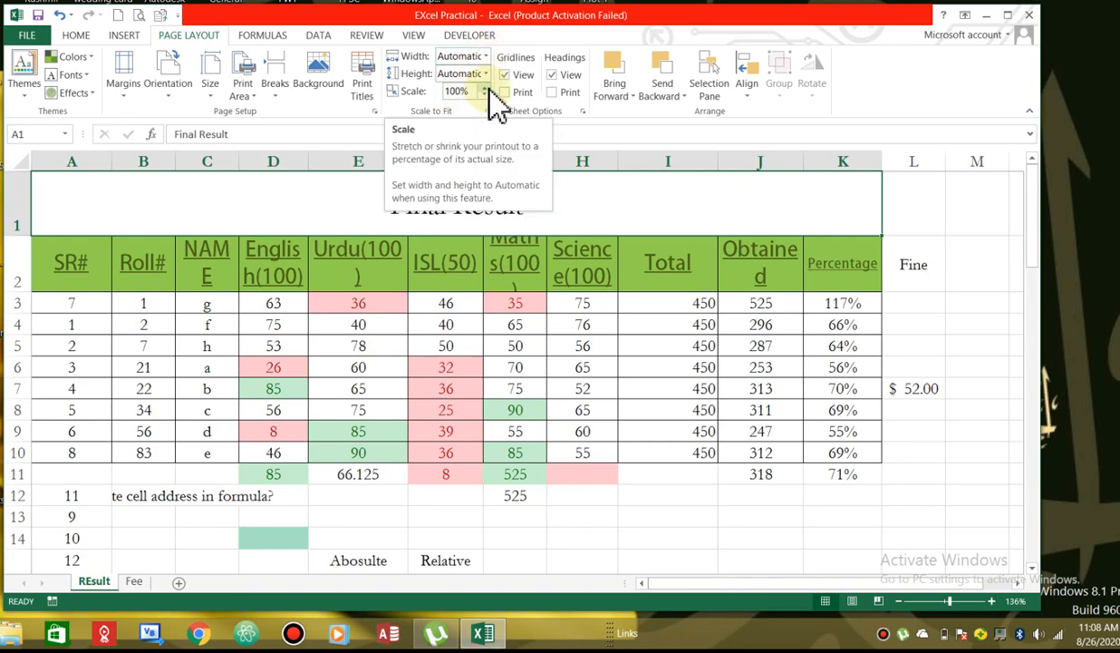
pyautogui.click(486, 88)
pyautogui.click(486, 87)
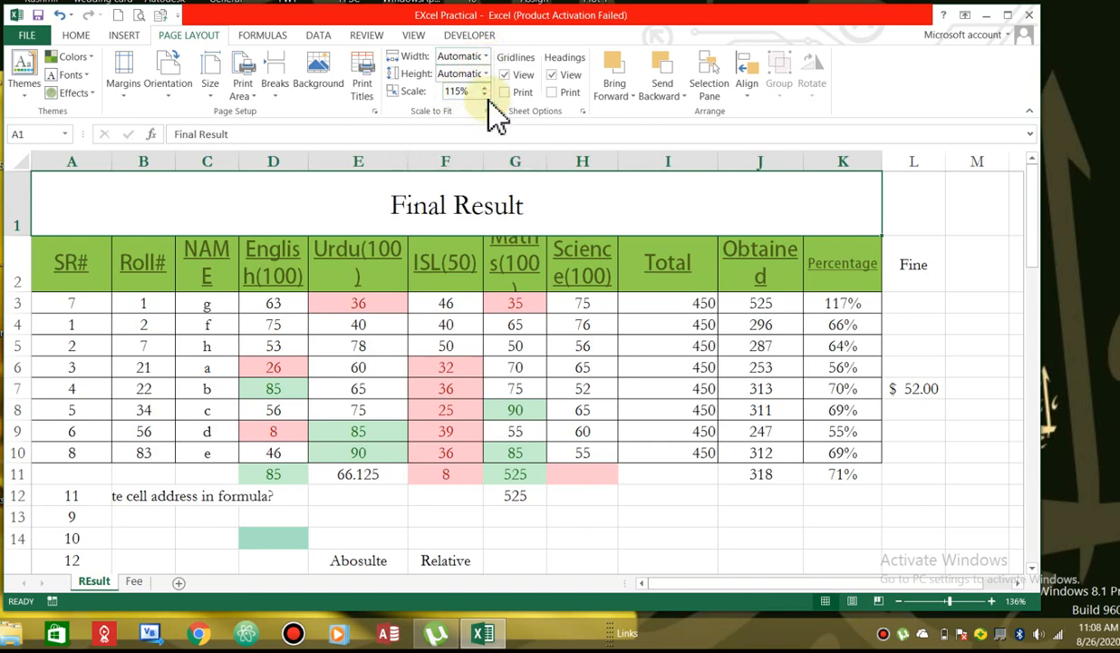
pyautogui.click(485, 94)
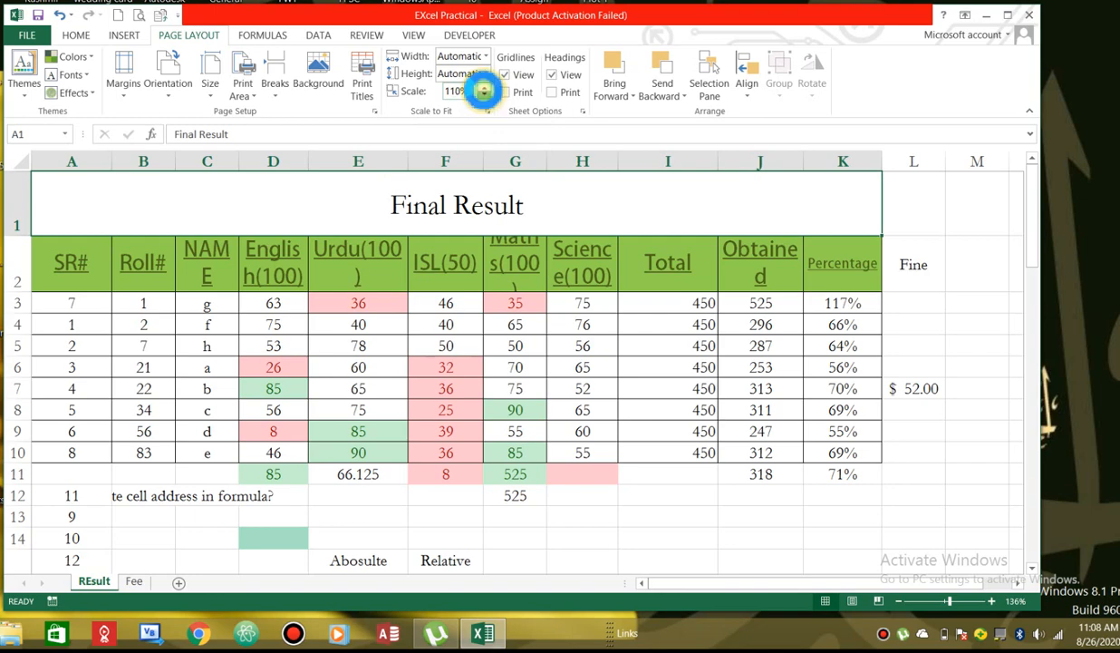
pyautogui.click(485, 94)
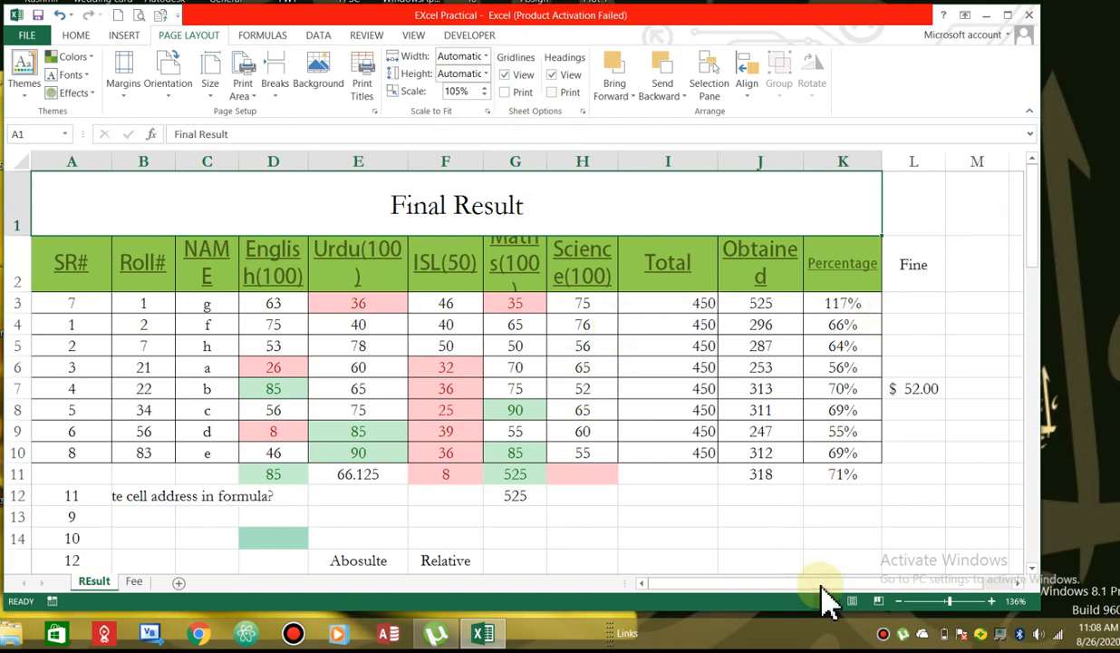
# Hide the sheet gridlines, check the table and the blank rows below it without them, and show the gridlines again
pyautogui.hscroll(1, 969, 587)
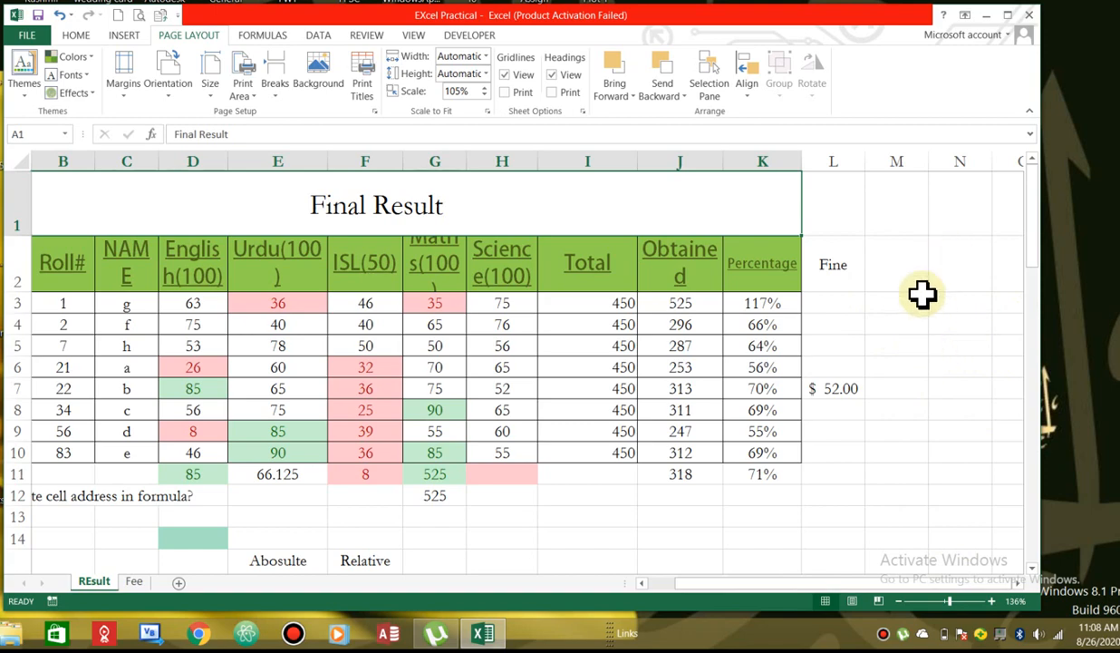
pyautogui.click(507, 77)
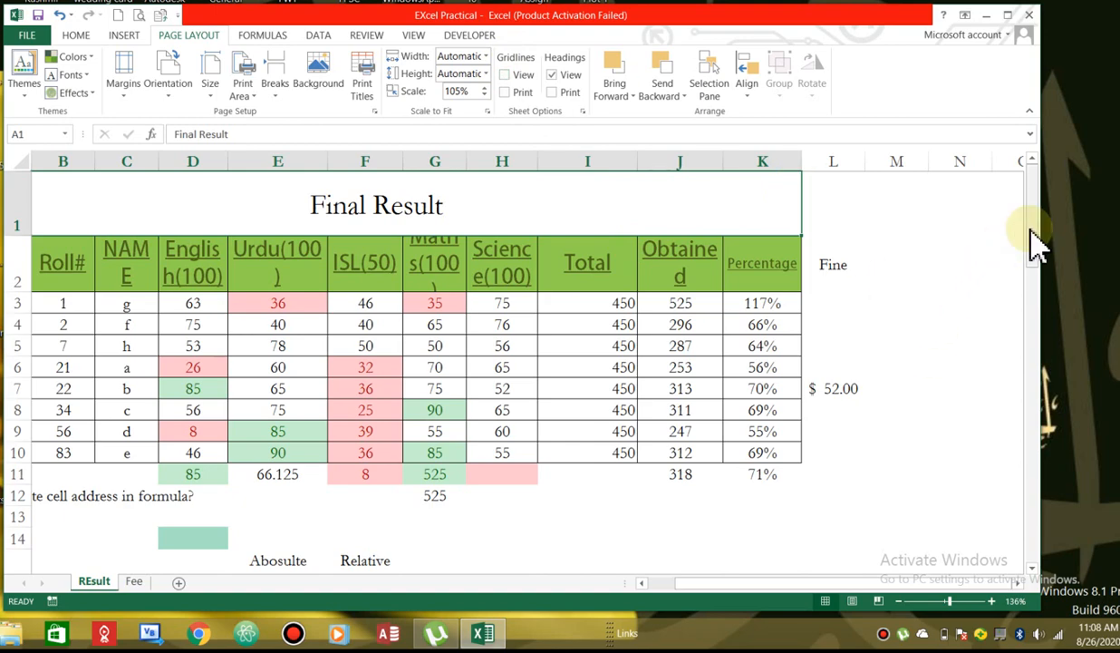
pyautogui.moveTo(1031, 231); pyautogui.dragTo(1080, 451)
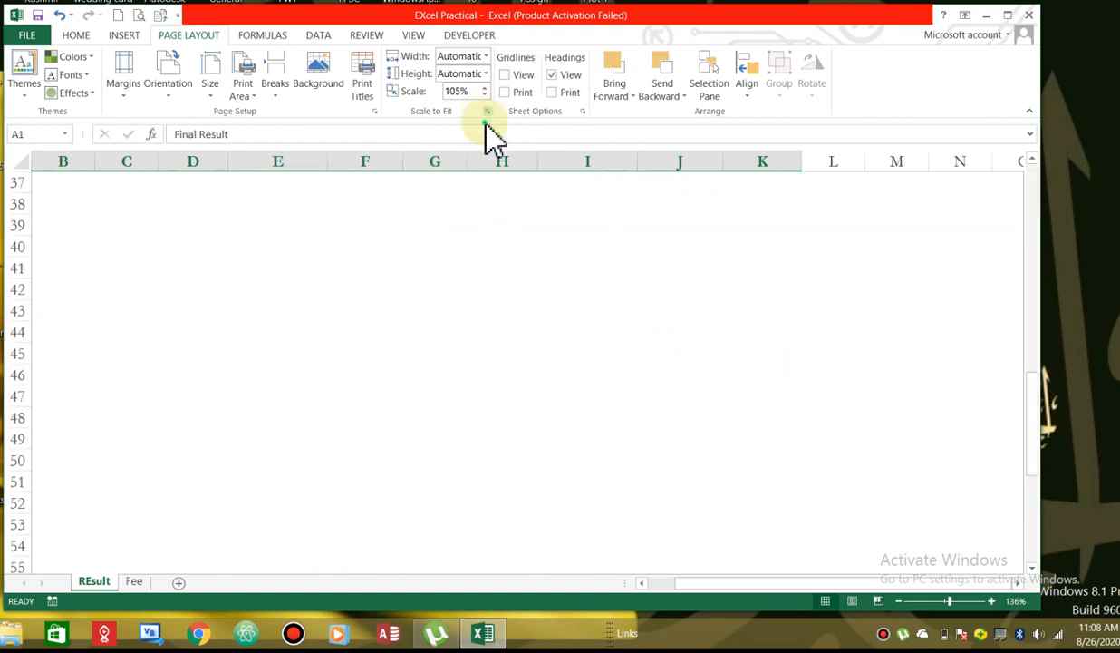
pyautogui.click(141, 180)
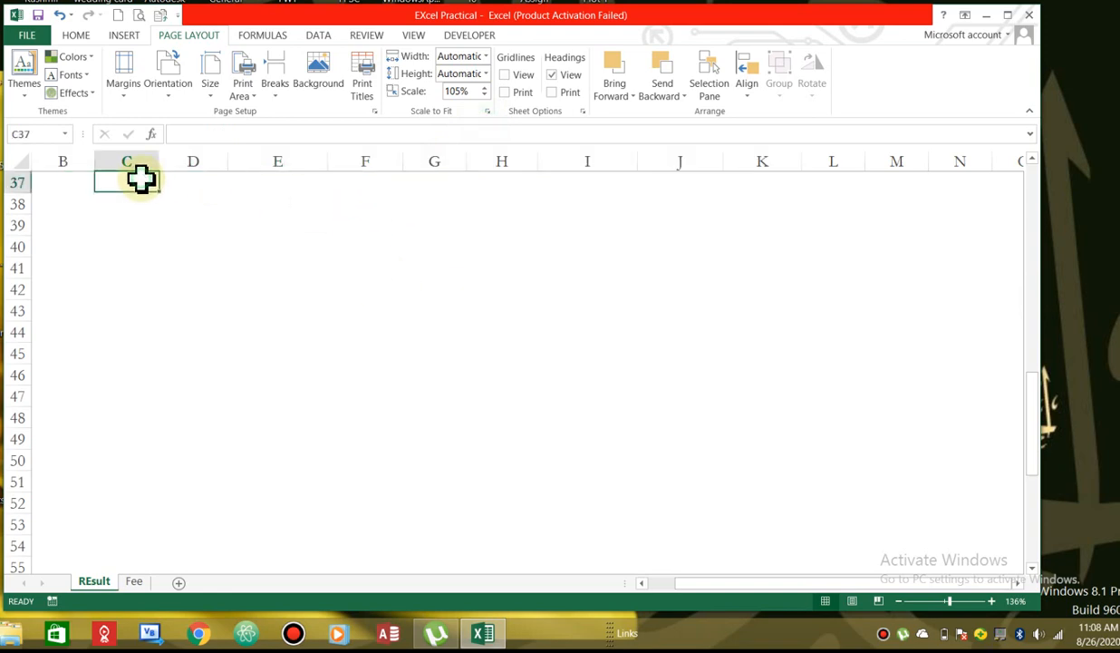
pyautogui.click(305, 294)
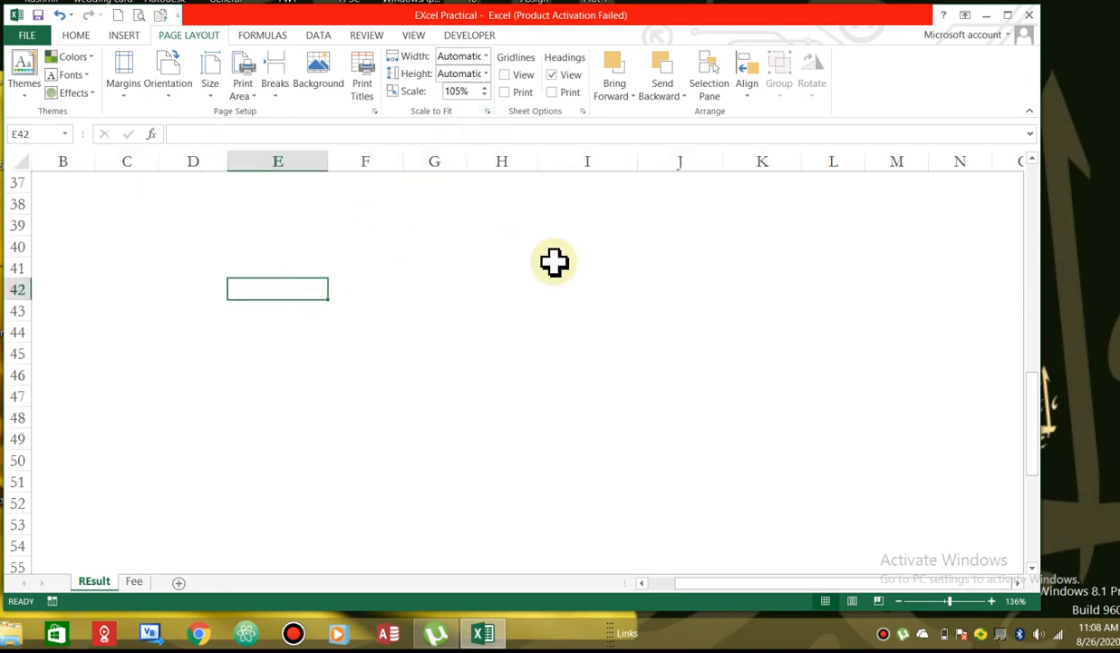
pyautogui.click(595, 283)
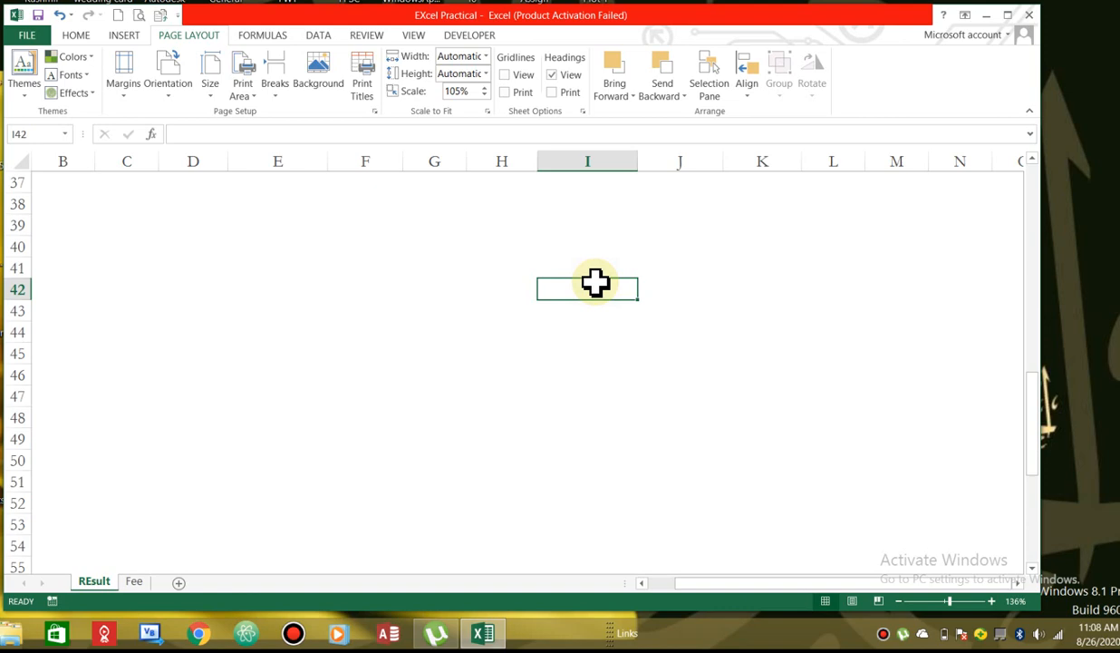
pyautogui.click(506, 76)
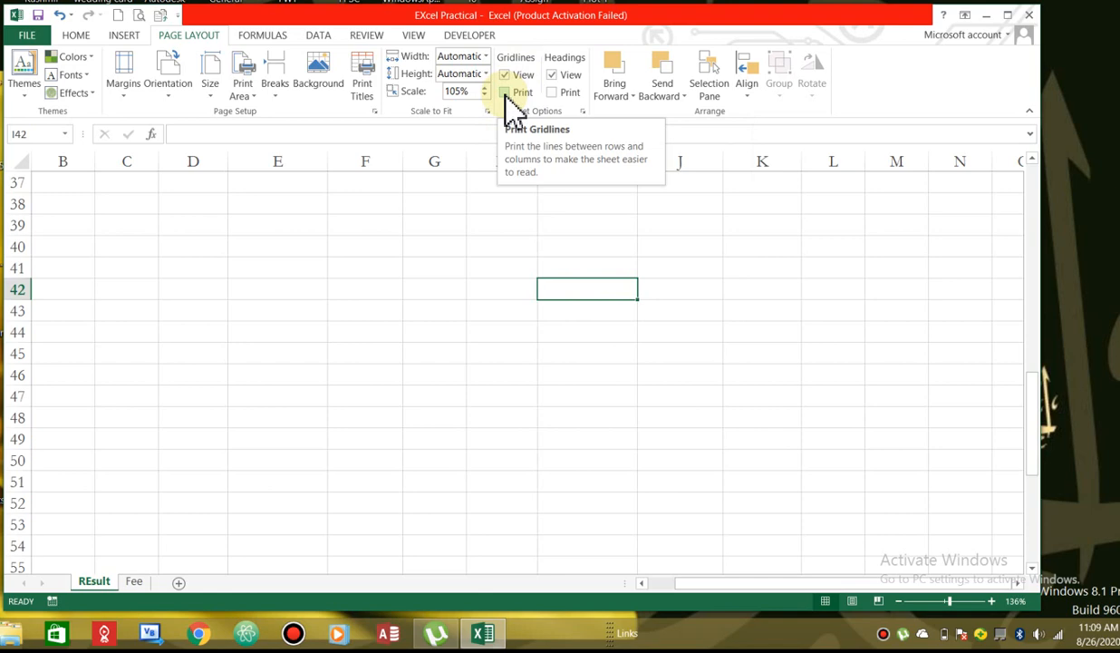
# Enable printing of the gridlines, and try hiding the row and column headings before showing them again
pyautogui.click(504, 93)
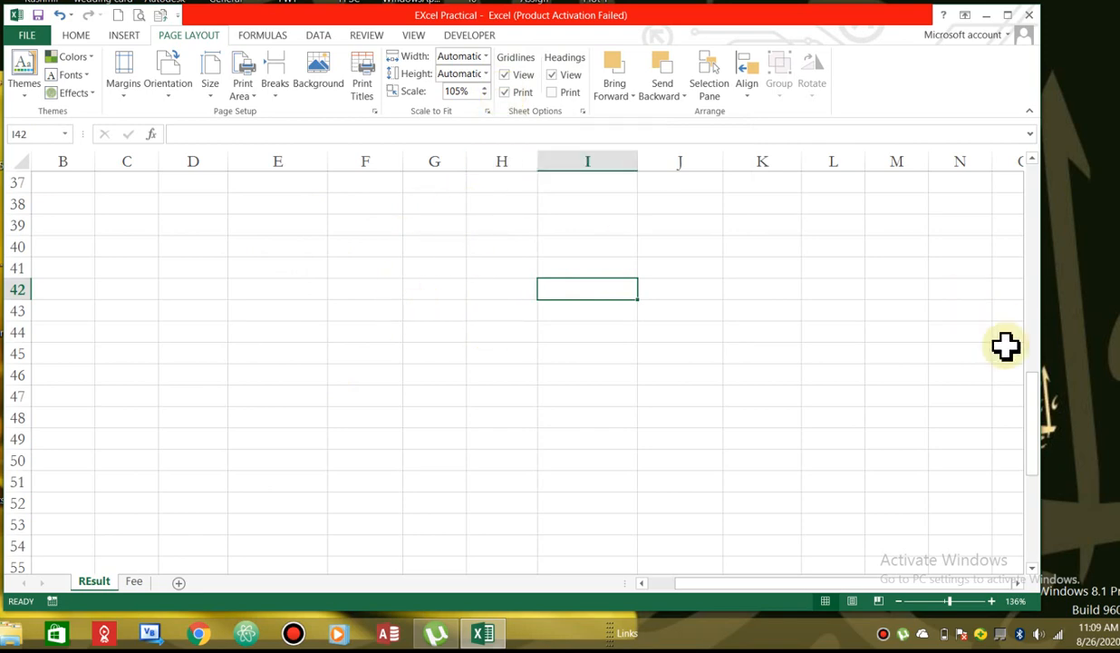
pyautogui.moveTo(1039, 410); pyautogui.dragTo(1037, 234)
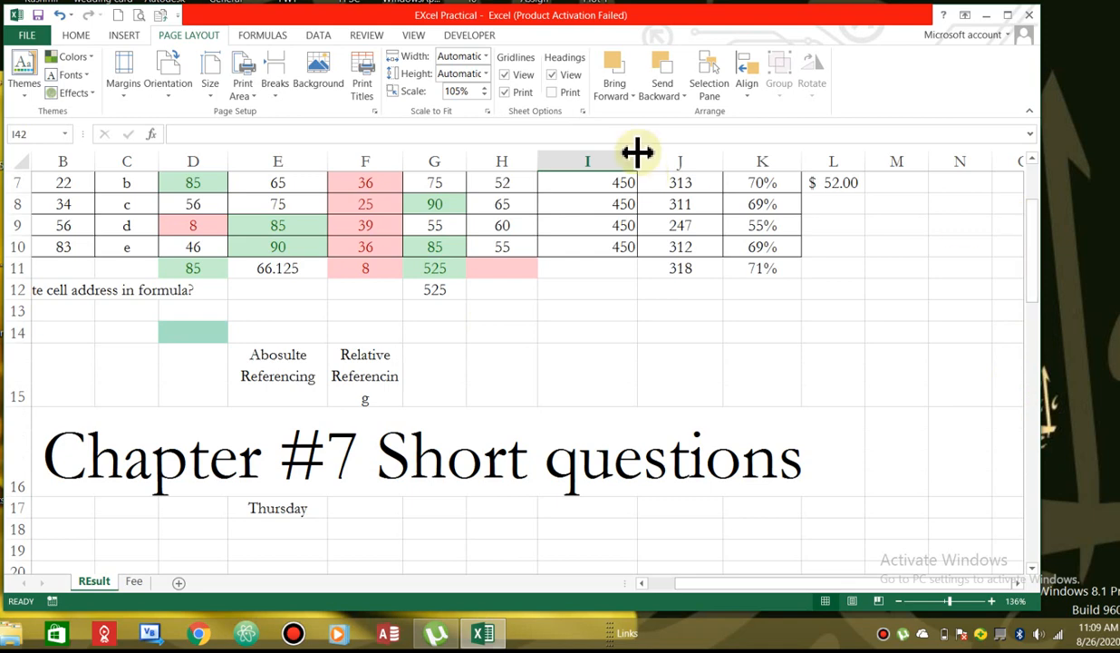
pyautogui.click(554, 75)
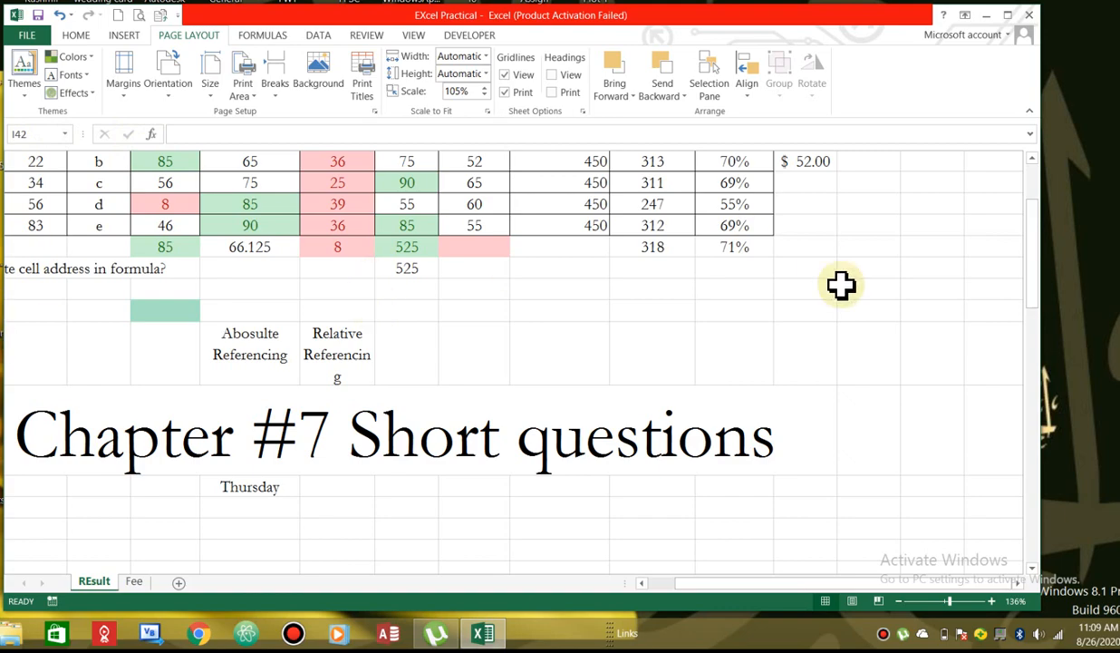
pyautogui.moveTo(1037, 240); pyautogui.dragTo(1031, 143)
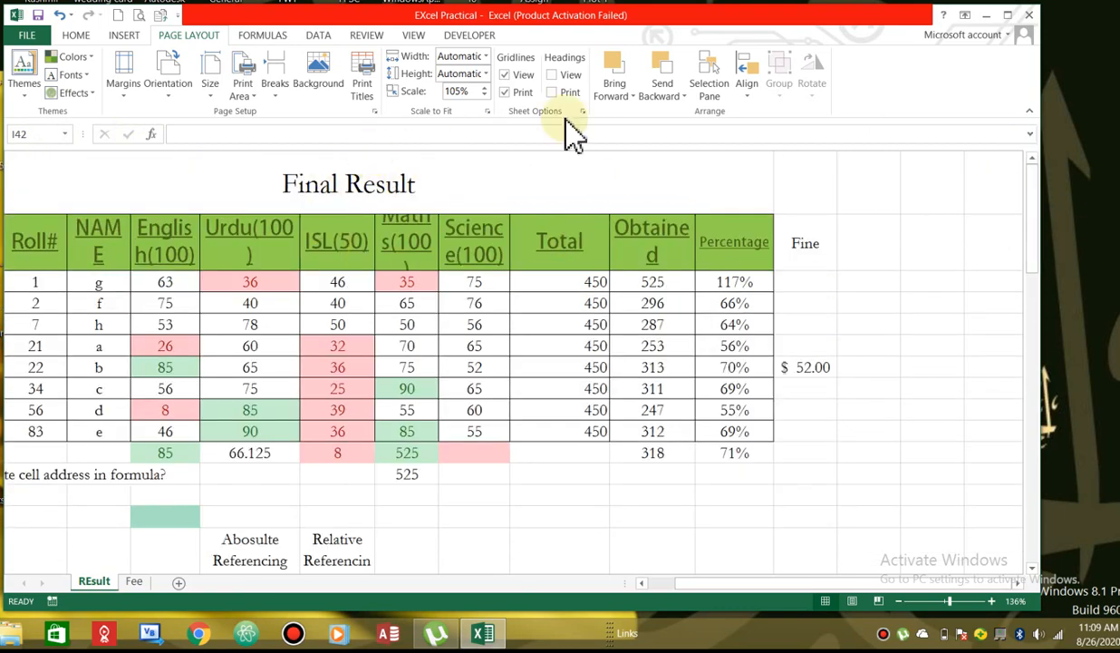
pyautogui.click(552, 75)
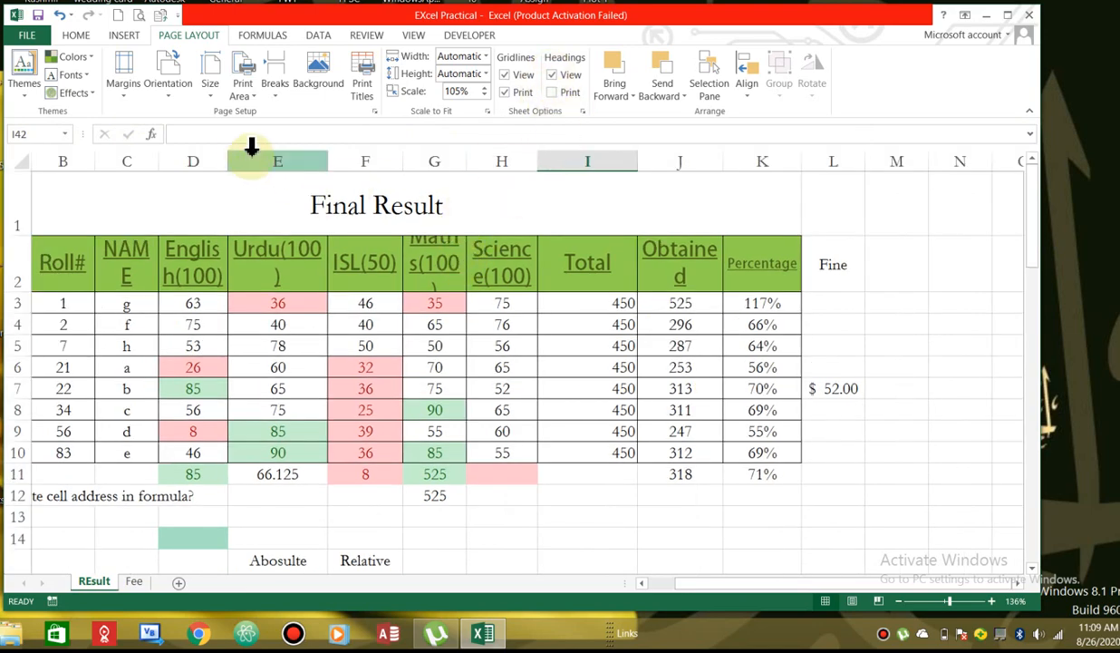
# Enable printing of the row and column headings, and check the result sheet in print preview
pyautogui.click(553, 92)
pyautogui.click(138, 16)
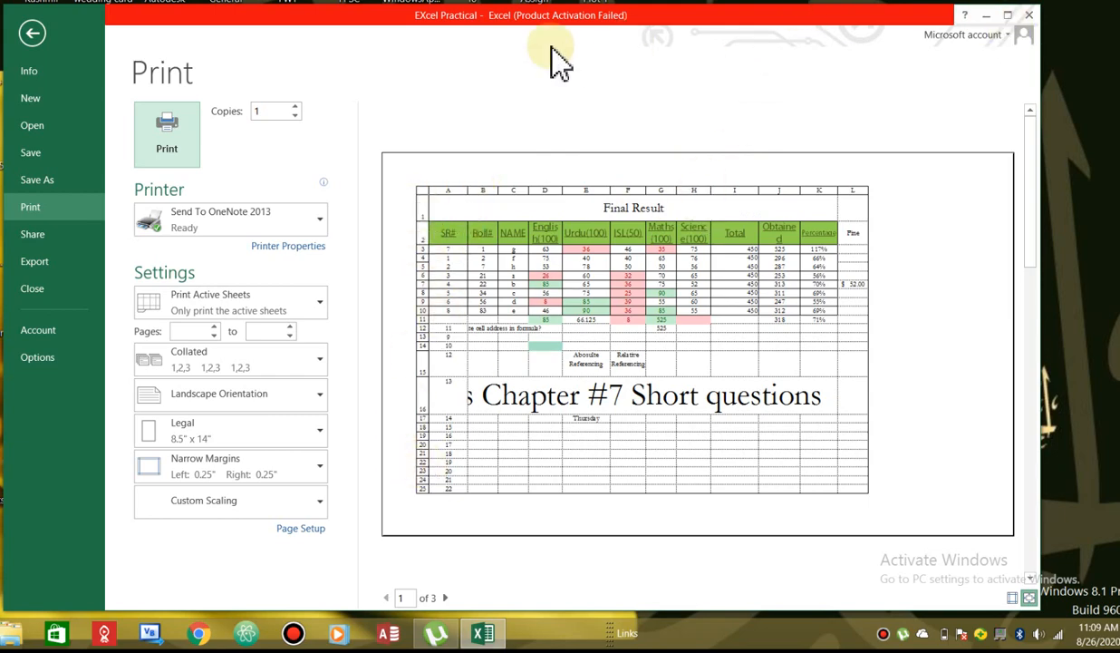
pyautogui.click(36, 27)
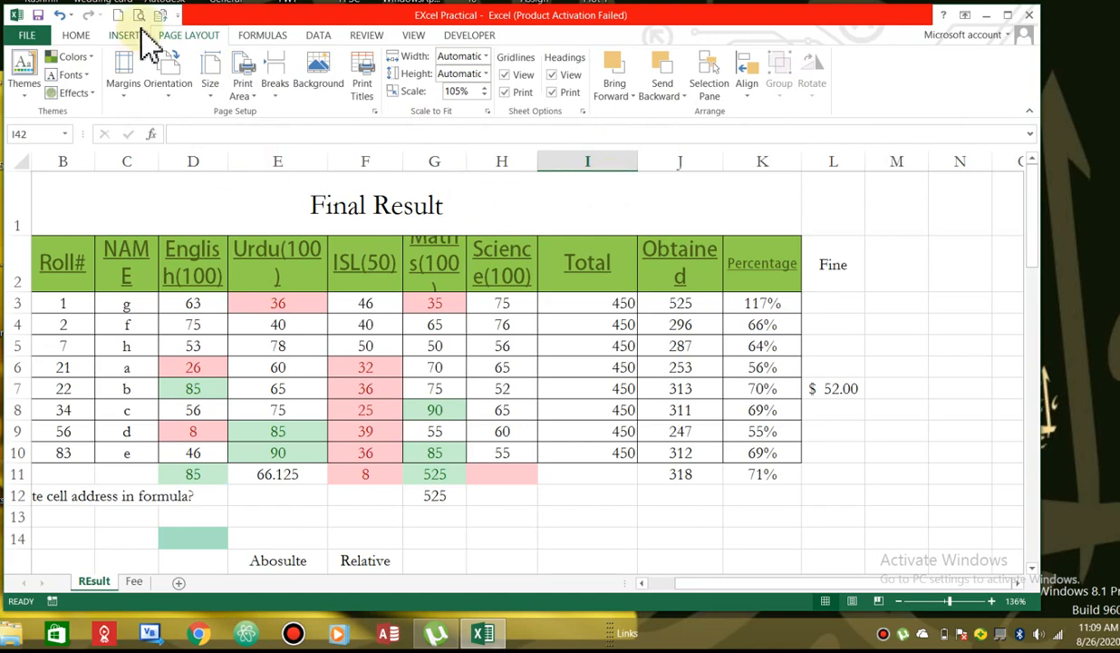
pyautogui.click(78, 35)
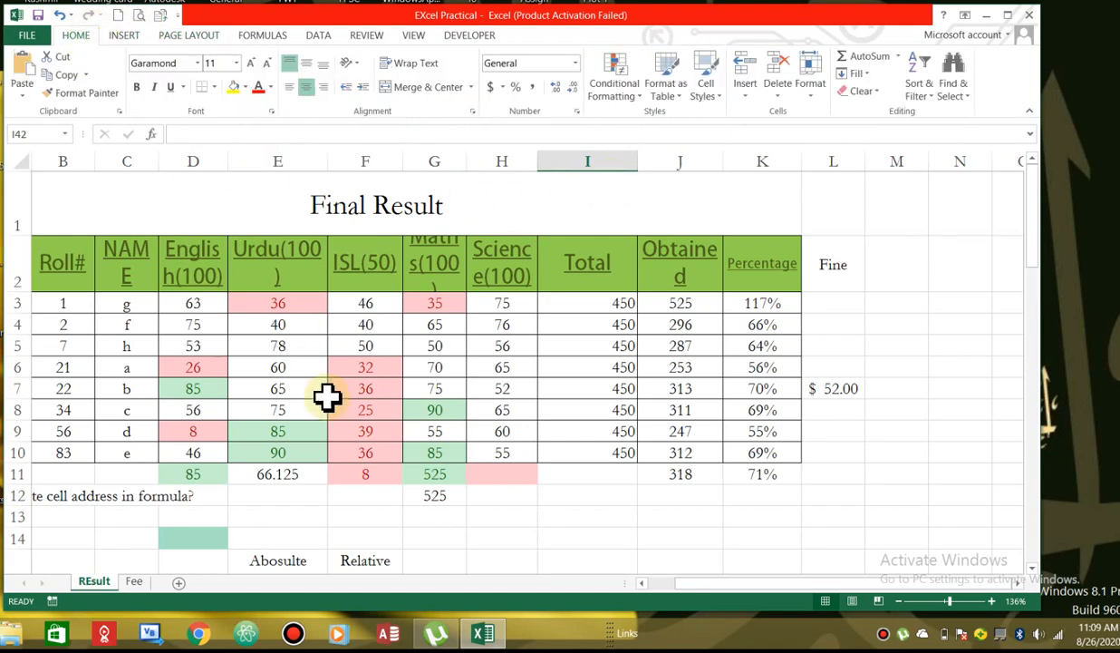